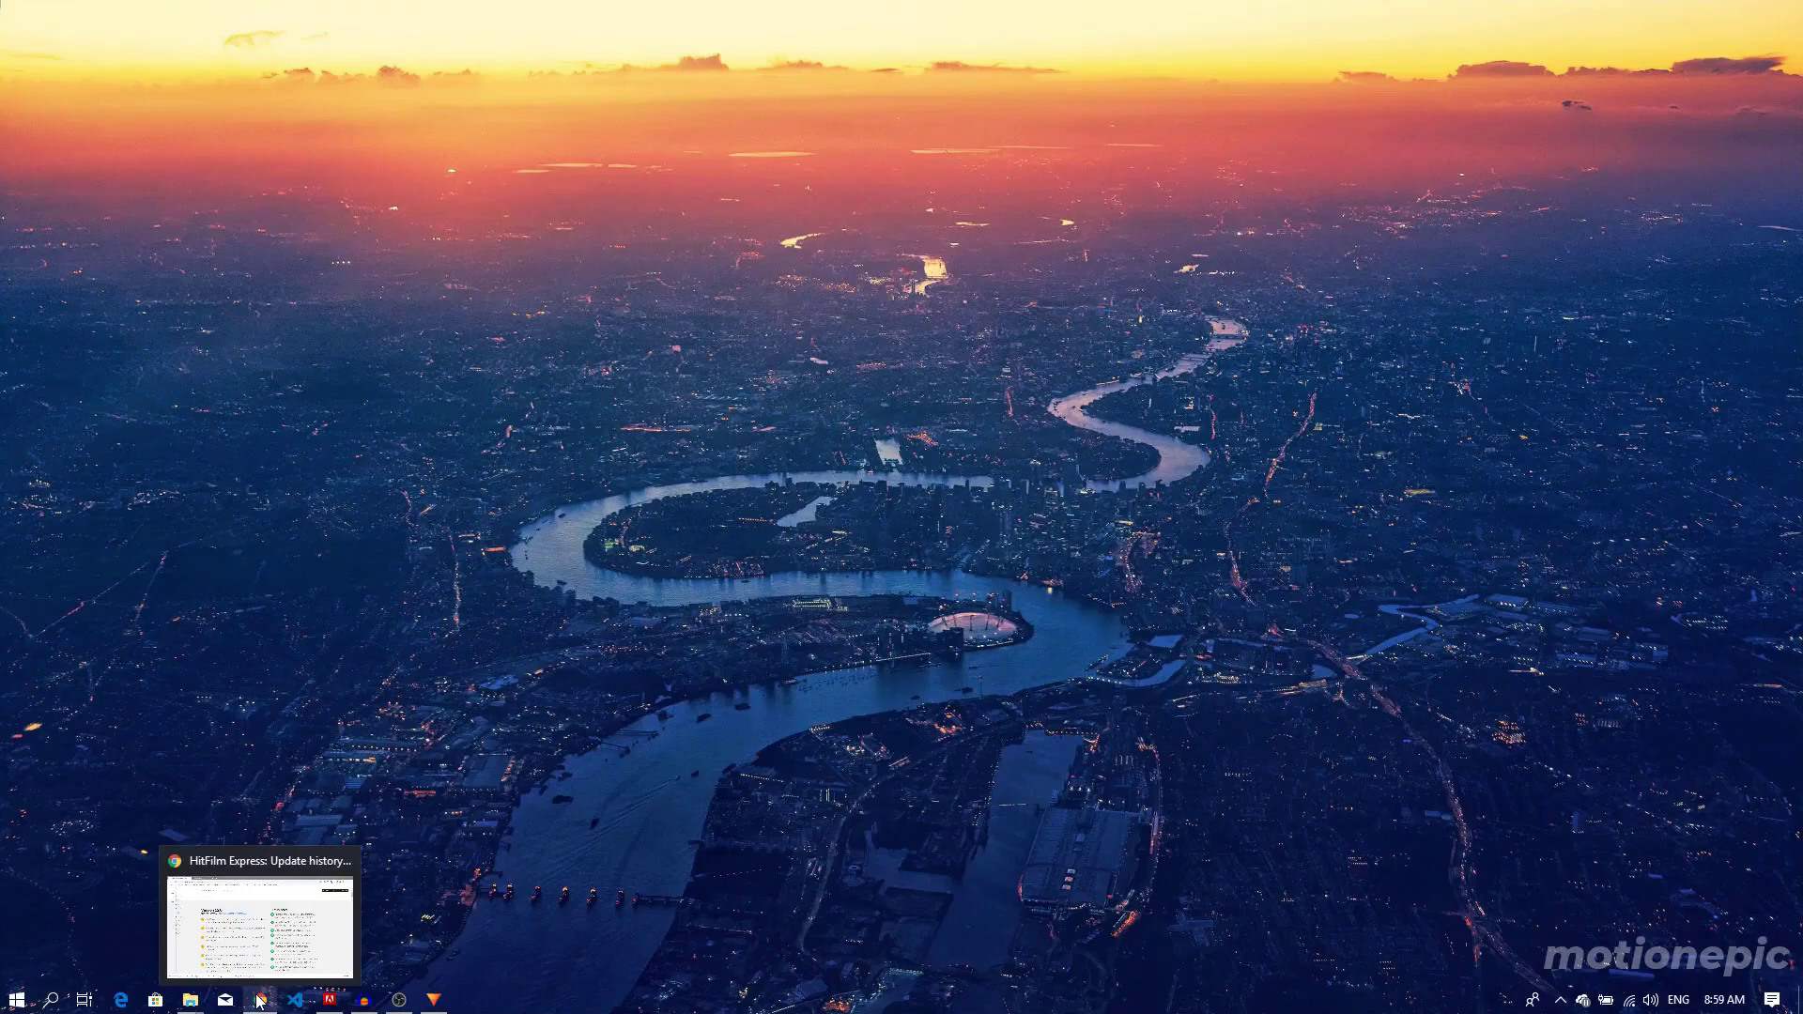
Bring back the HitFilm Express update history page in Chrome and highlight the Text tool note.
{"action": "left_click", "coordinate": [260, 1001]}
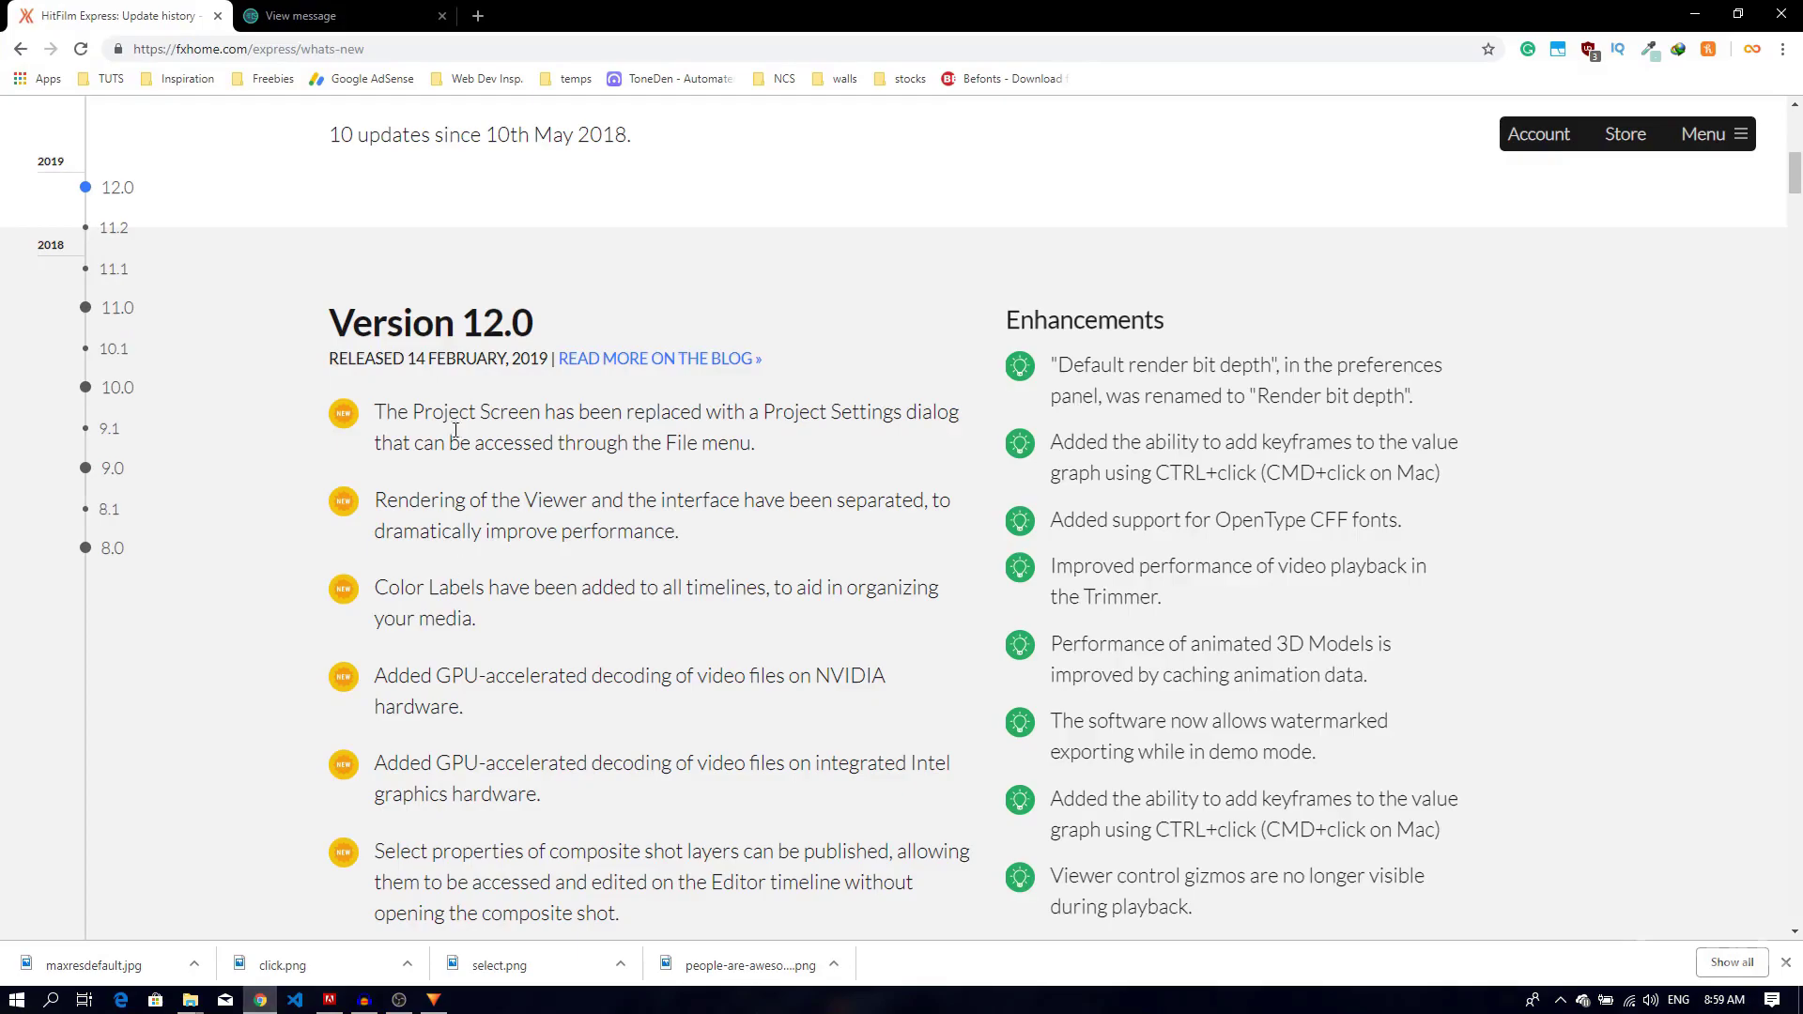
{"action": "double_click", "coordinate": [382, 55]}
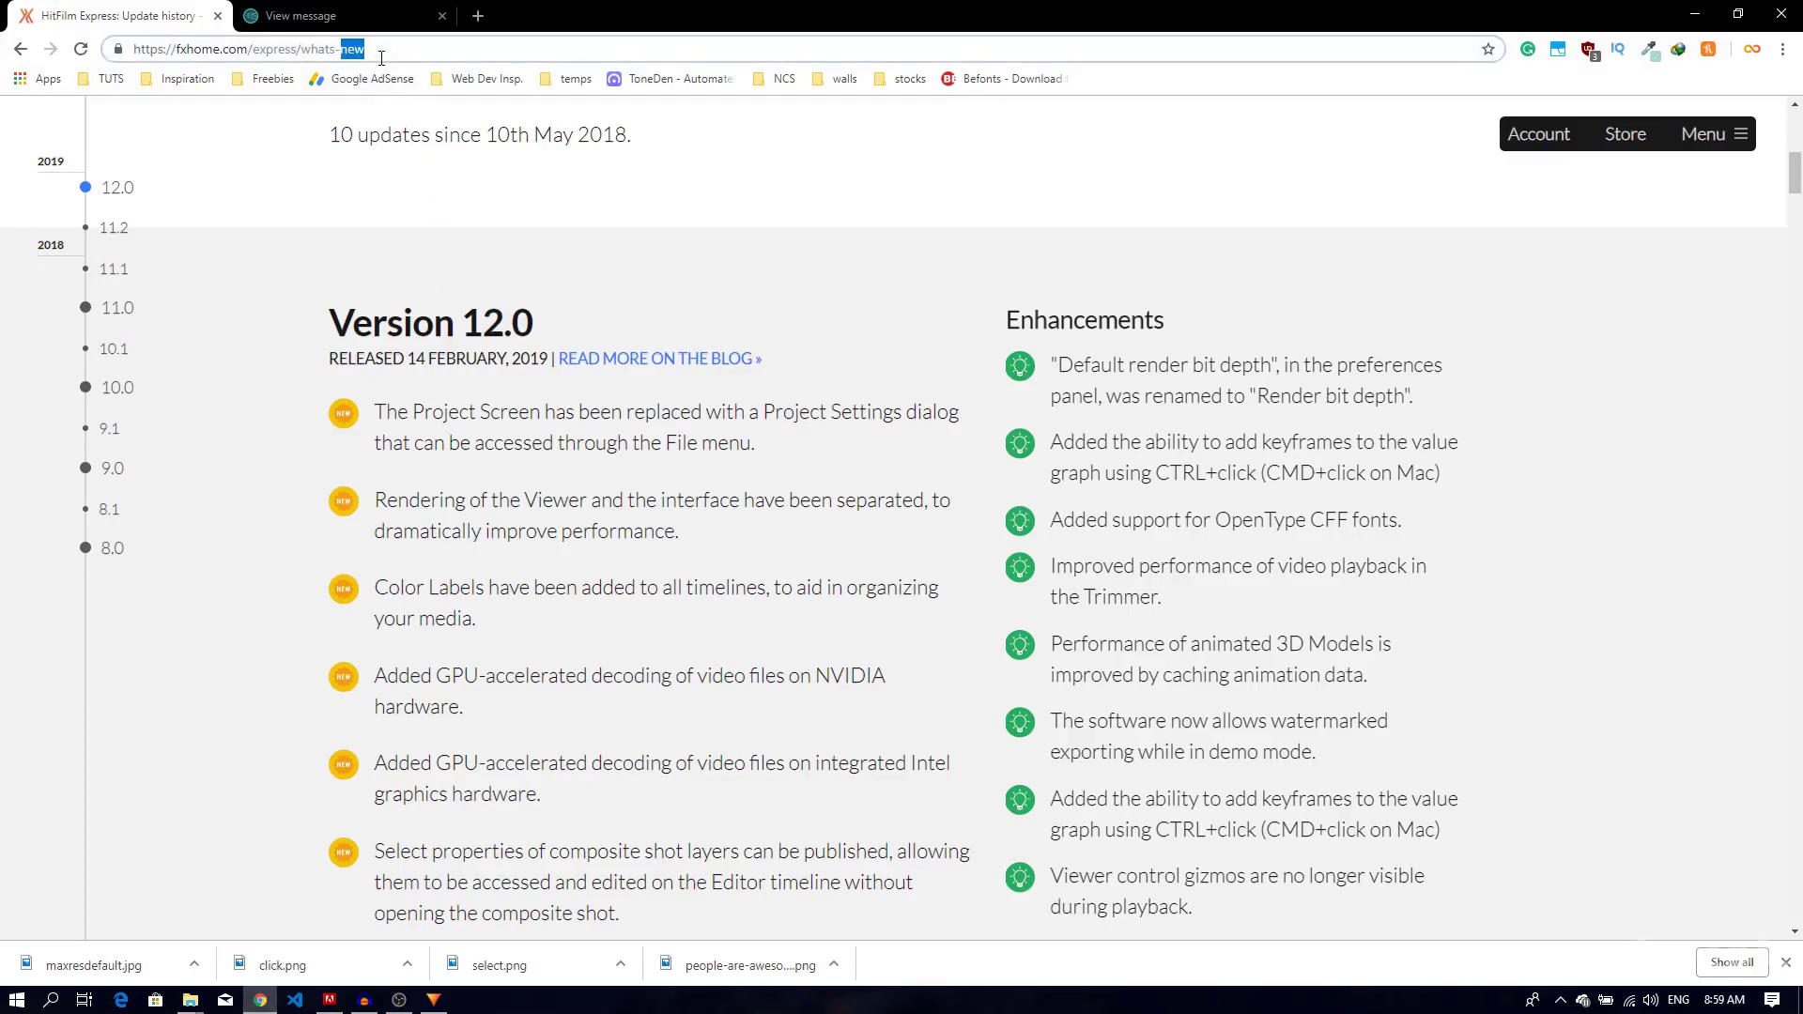
{"action": "scroll", "coordinate": [449, 643], "scroll_direction": "down", "scroll_amount": 1}
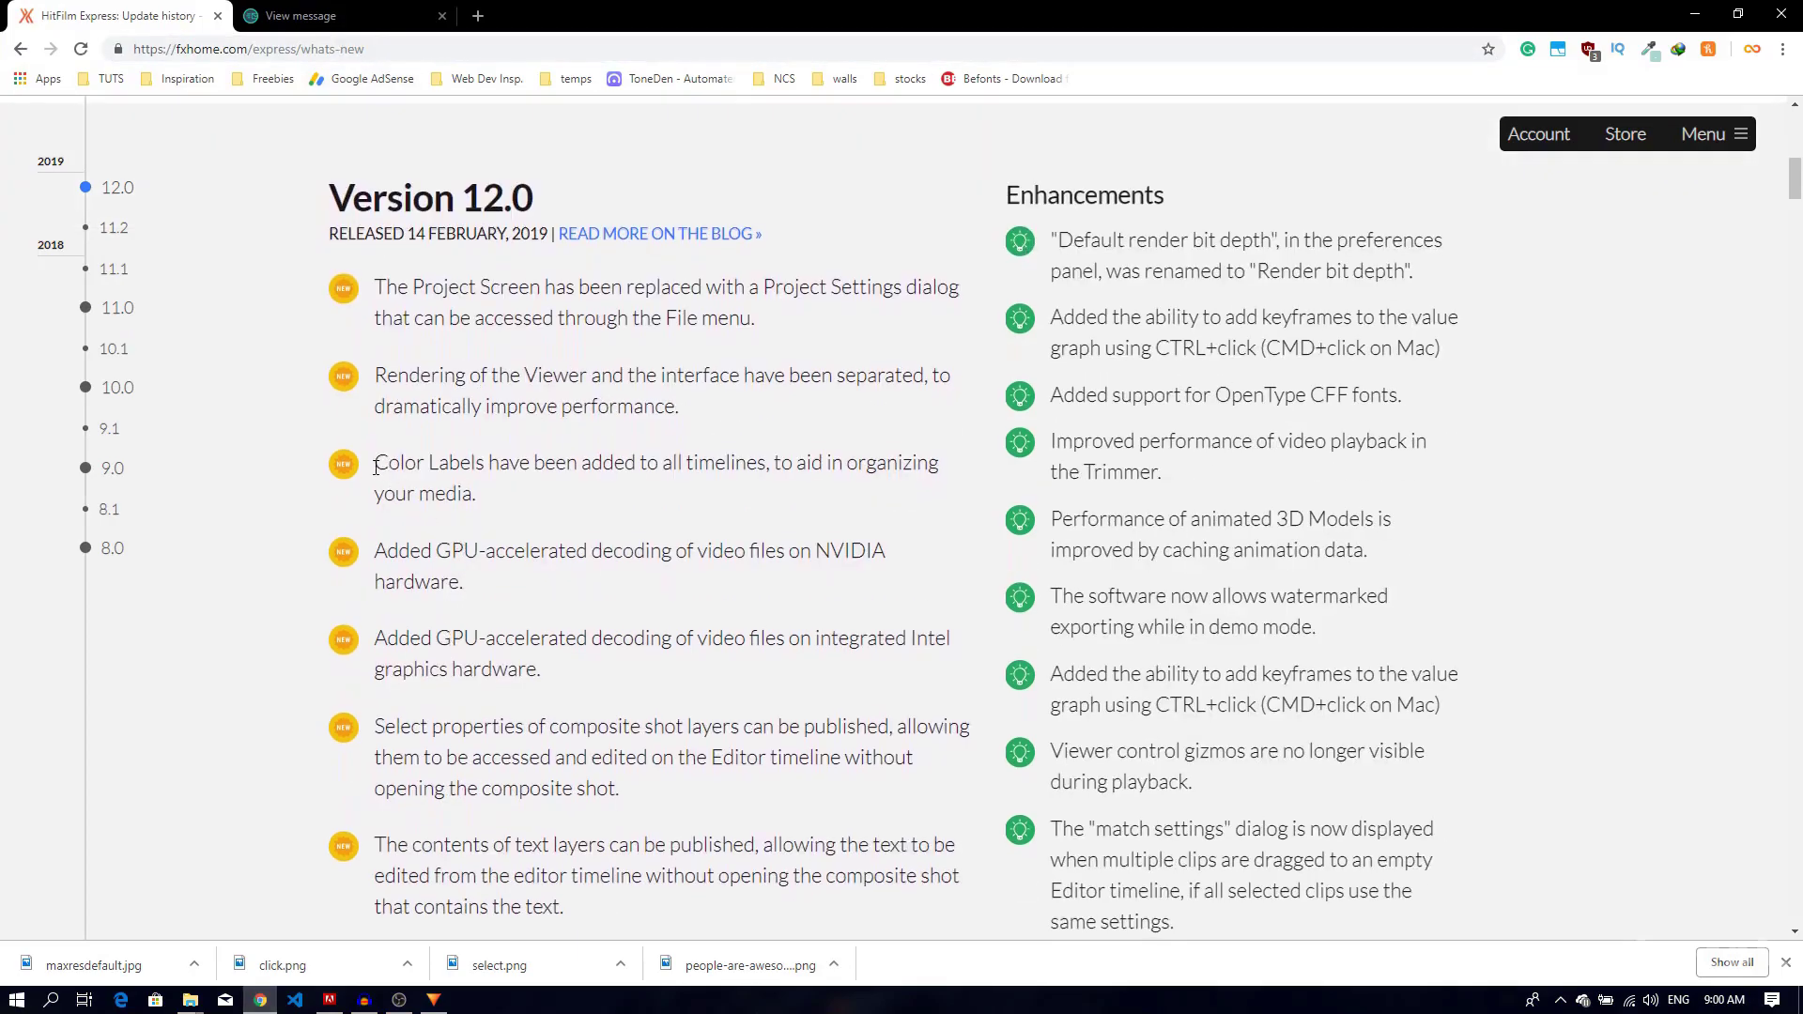
{"action": "left_click_drag", "start_coordinate": [375, 463], "coordinate": [481, 471]}
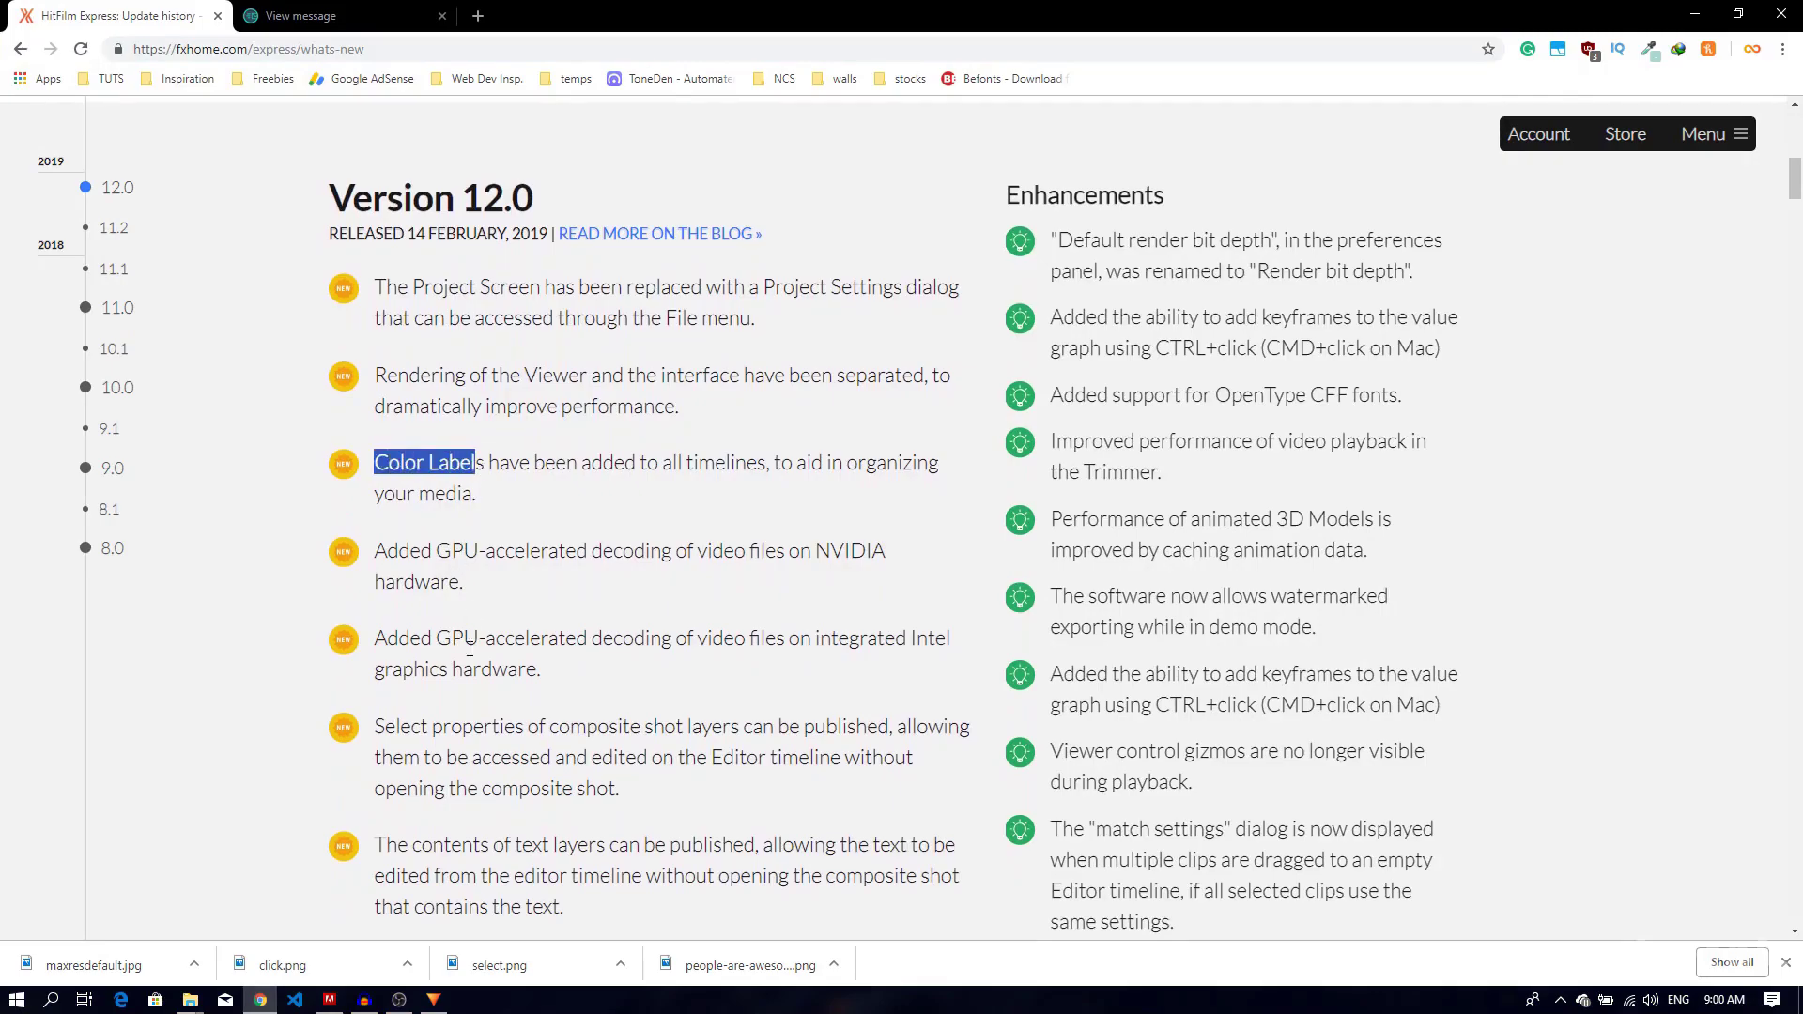
{"action": "left_click_drag", "start_coordinate": [439, 669], "coordinate": [542, 669]}
{"action": "scroll", "coordinate": [455, 612], "scroll_direction": "down", "scroll_amount": 2}
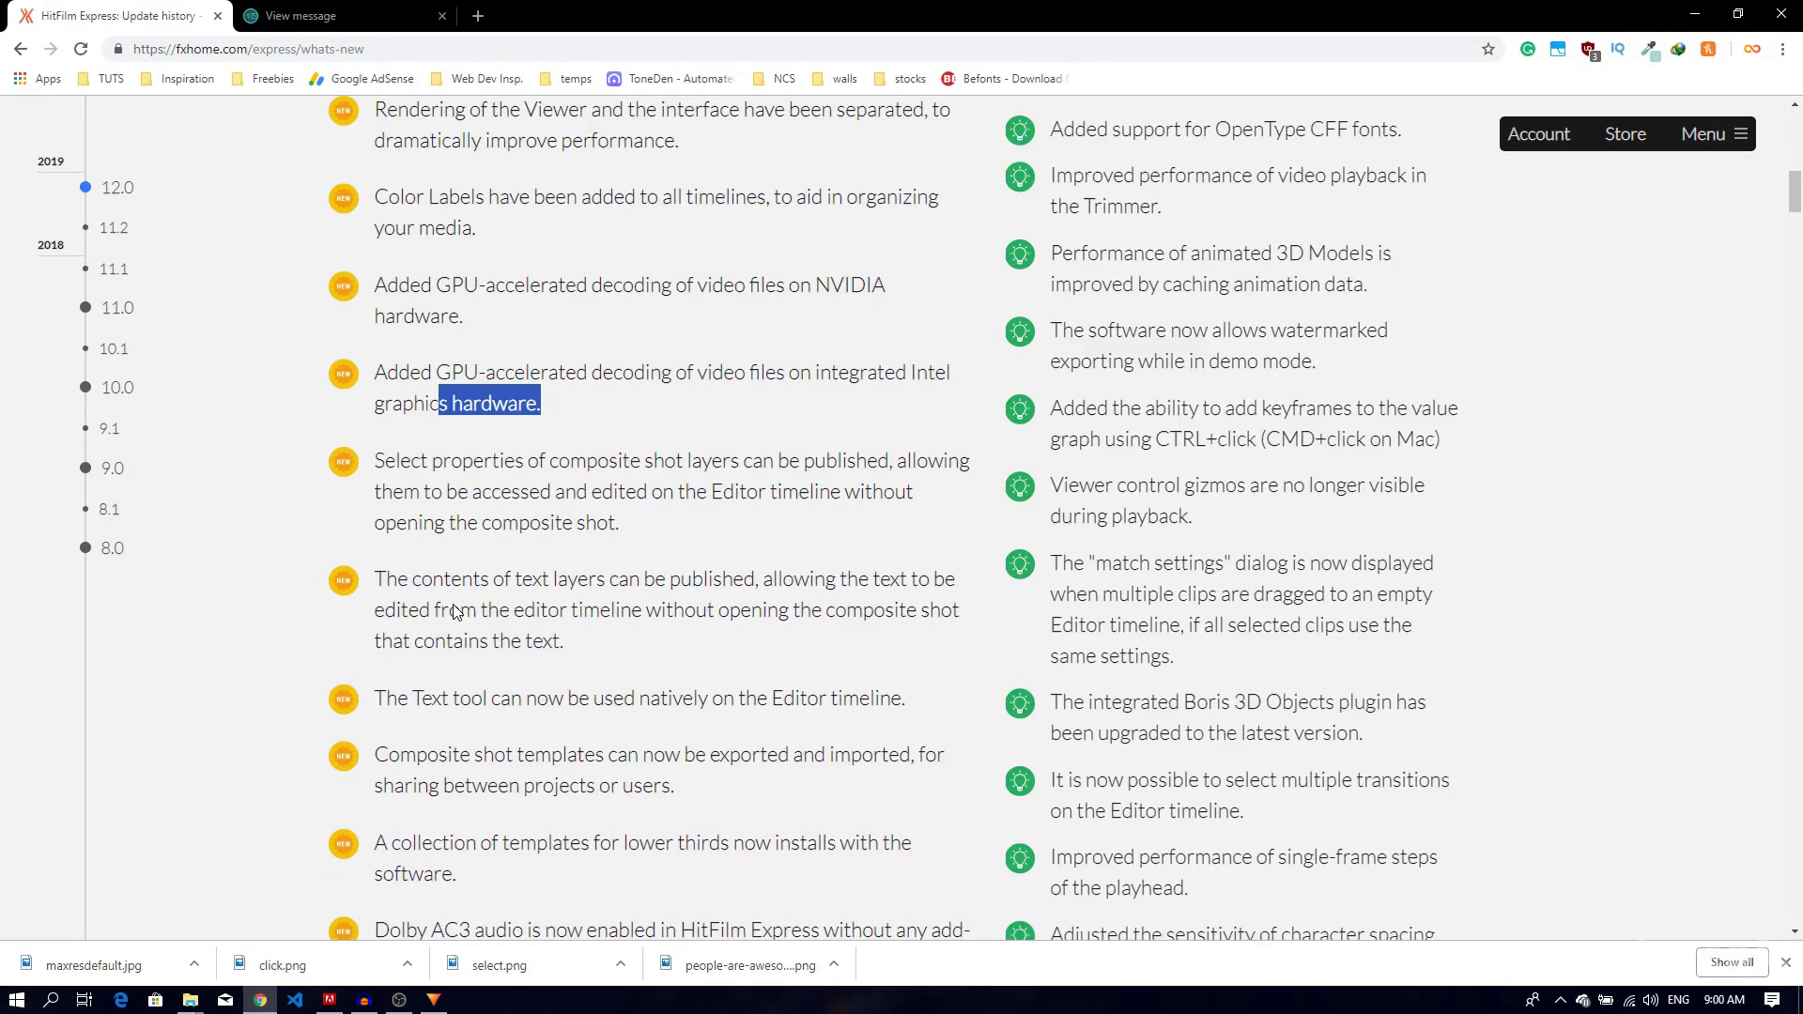
{"action": "left_click_drag", "start_coordinate": [436, 704], "coordinate": [492, 709]}
Highlight the Color Labels and lower-thirds templates notes among the Version 12.0 features.
{"action": "scroll", "coordinate": [562, 725], "scroll_direction": "down", "scroll_amount": 1}
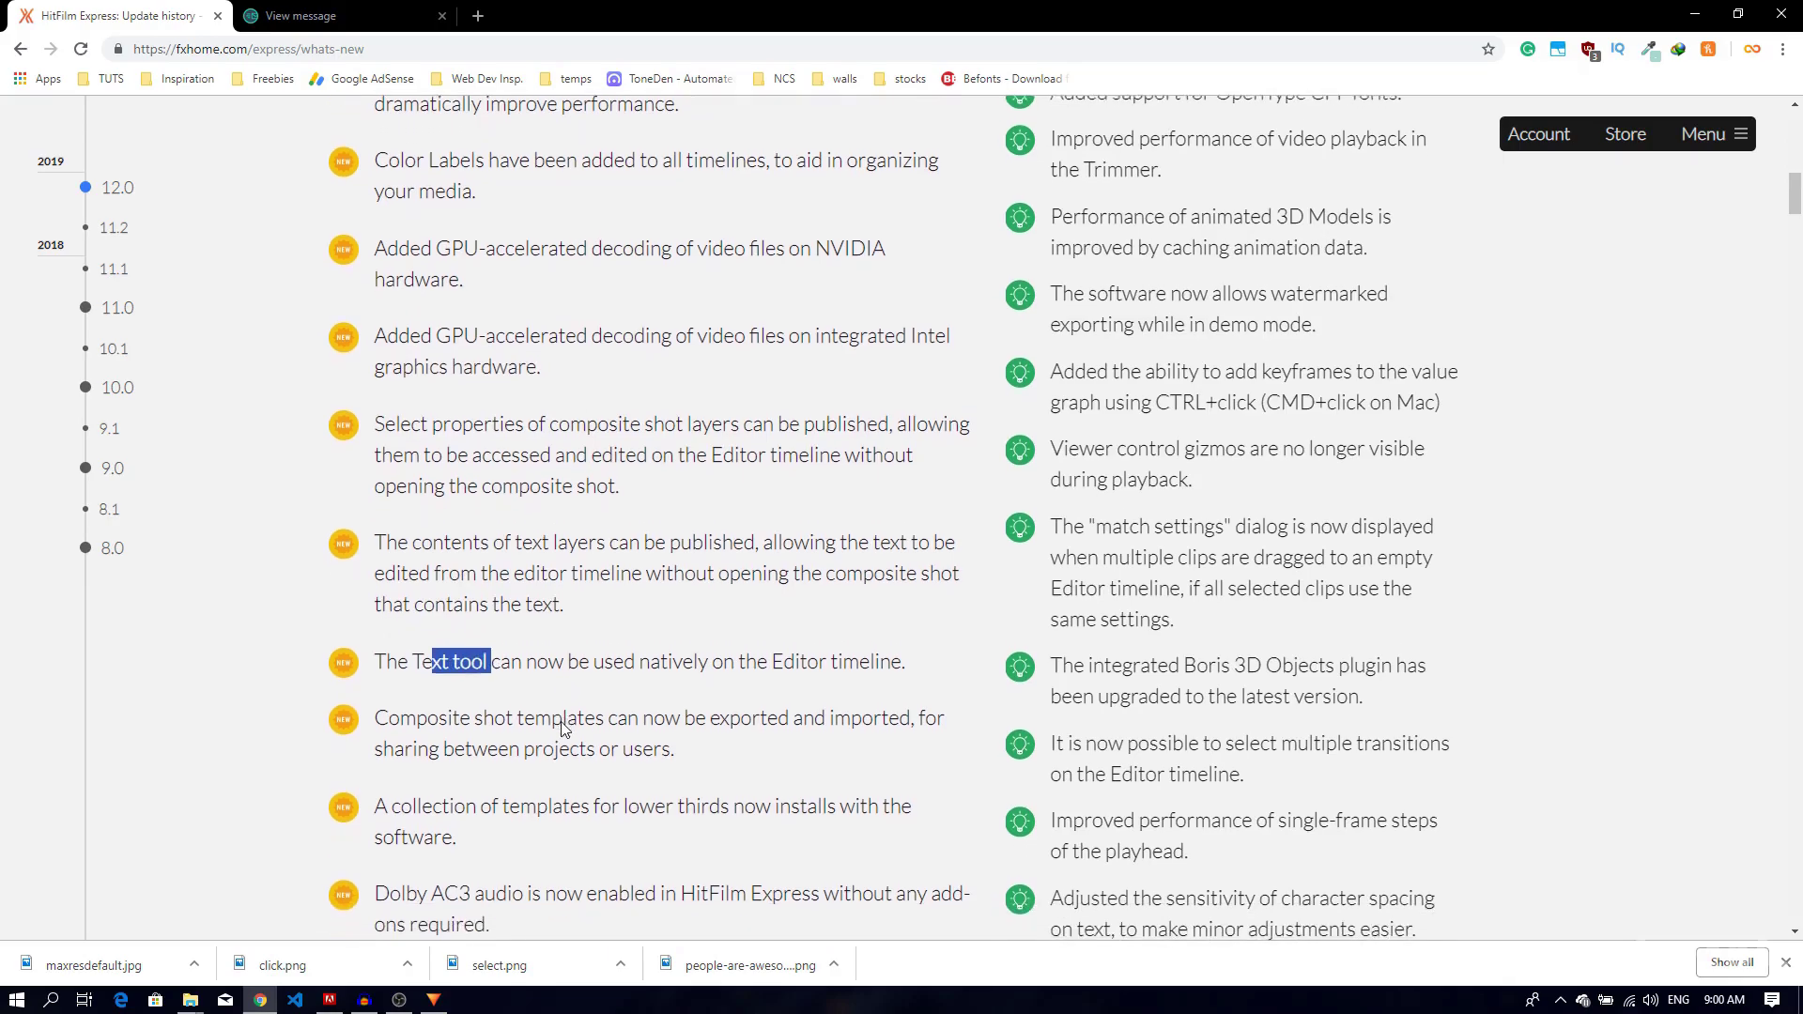
{"action": "scroll", "coordinate": [551, 670], "scroll_direction": "up", "scroll_amount": 2}
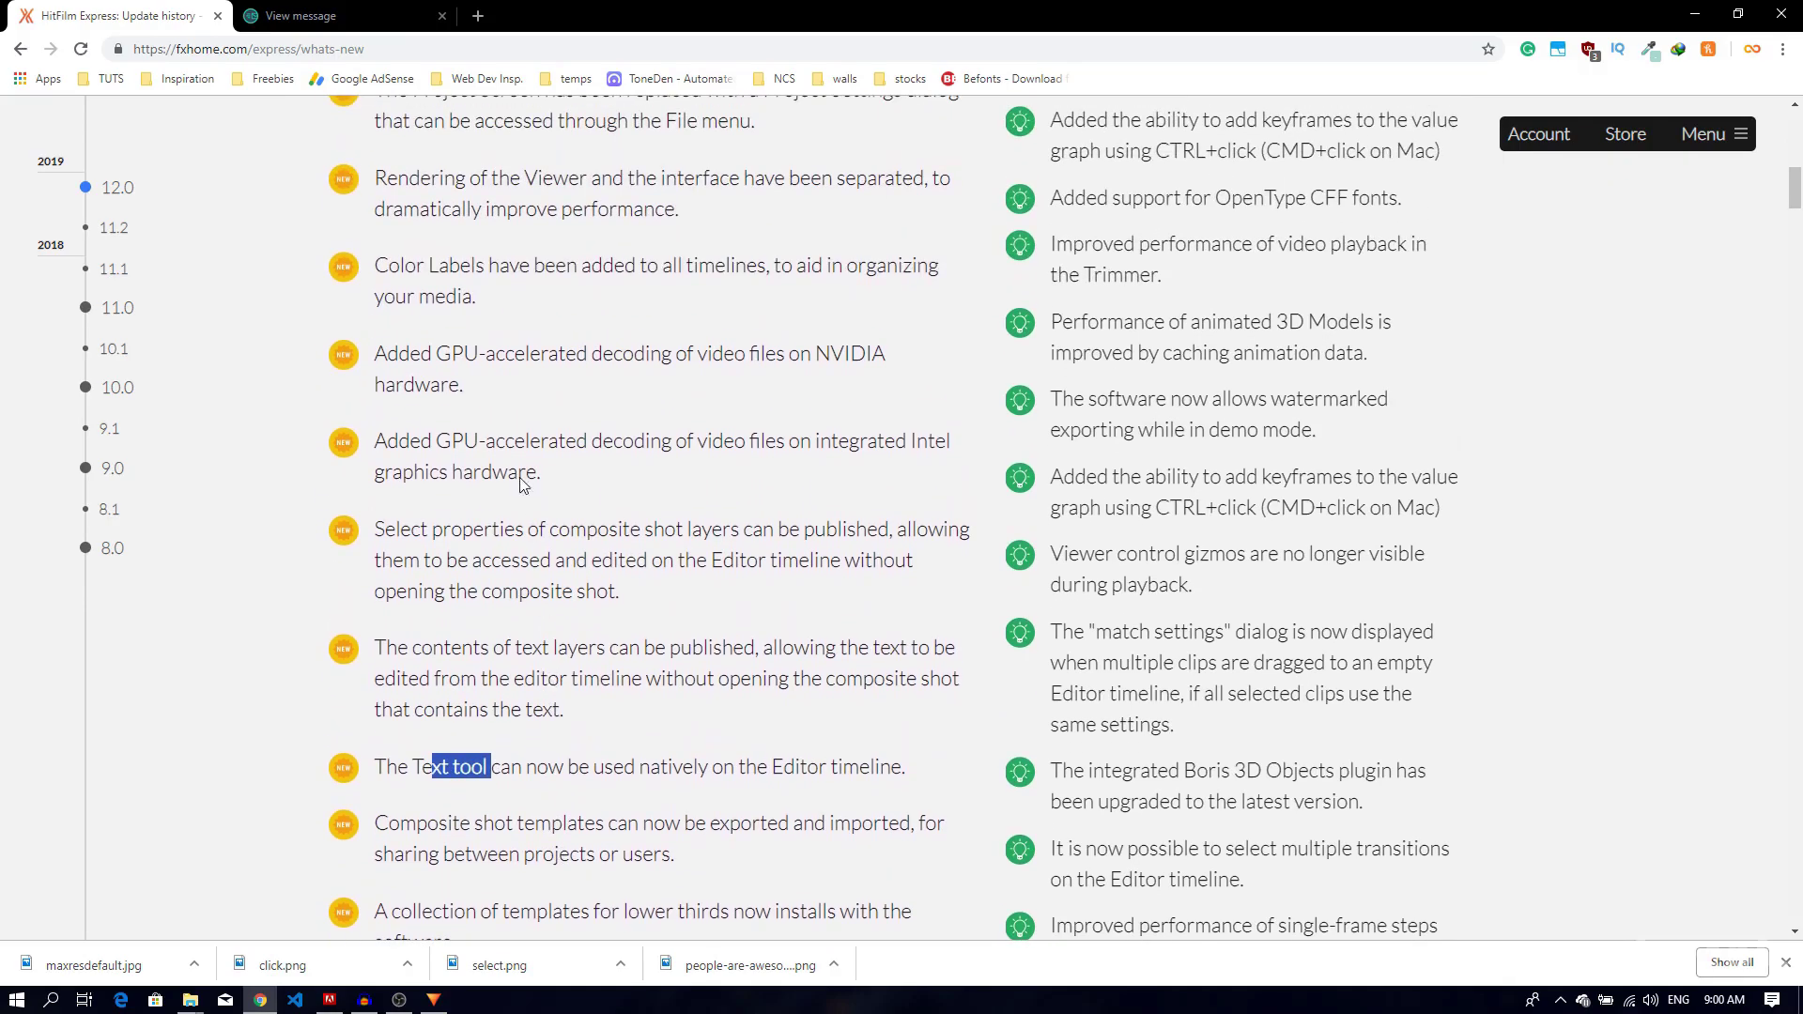
{"action": "left_click_drag", "start_coordinate": [471, 270], "coordinate": [388, 268]}
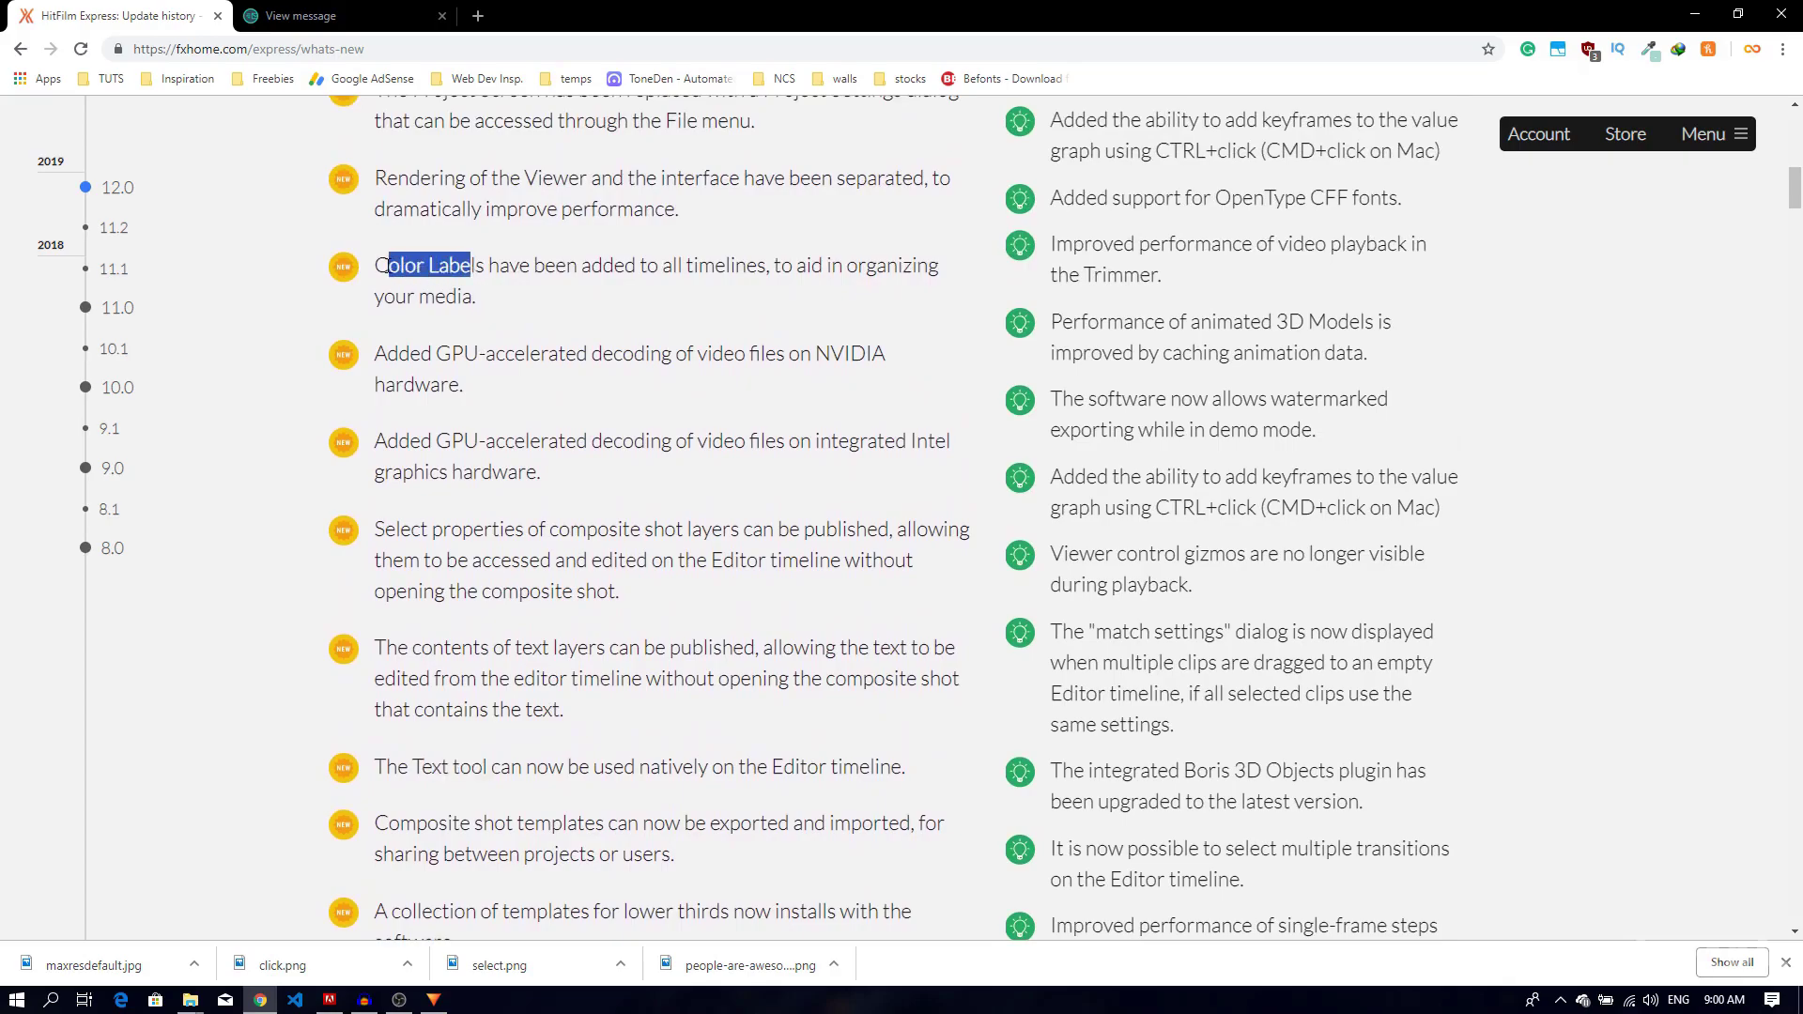
{"action": "scroll", "coordinate": [467, 469], "scroll_direction": "up", "scroll_amount": 1}
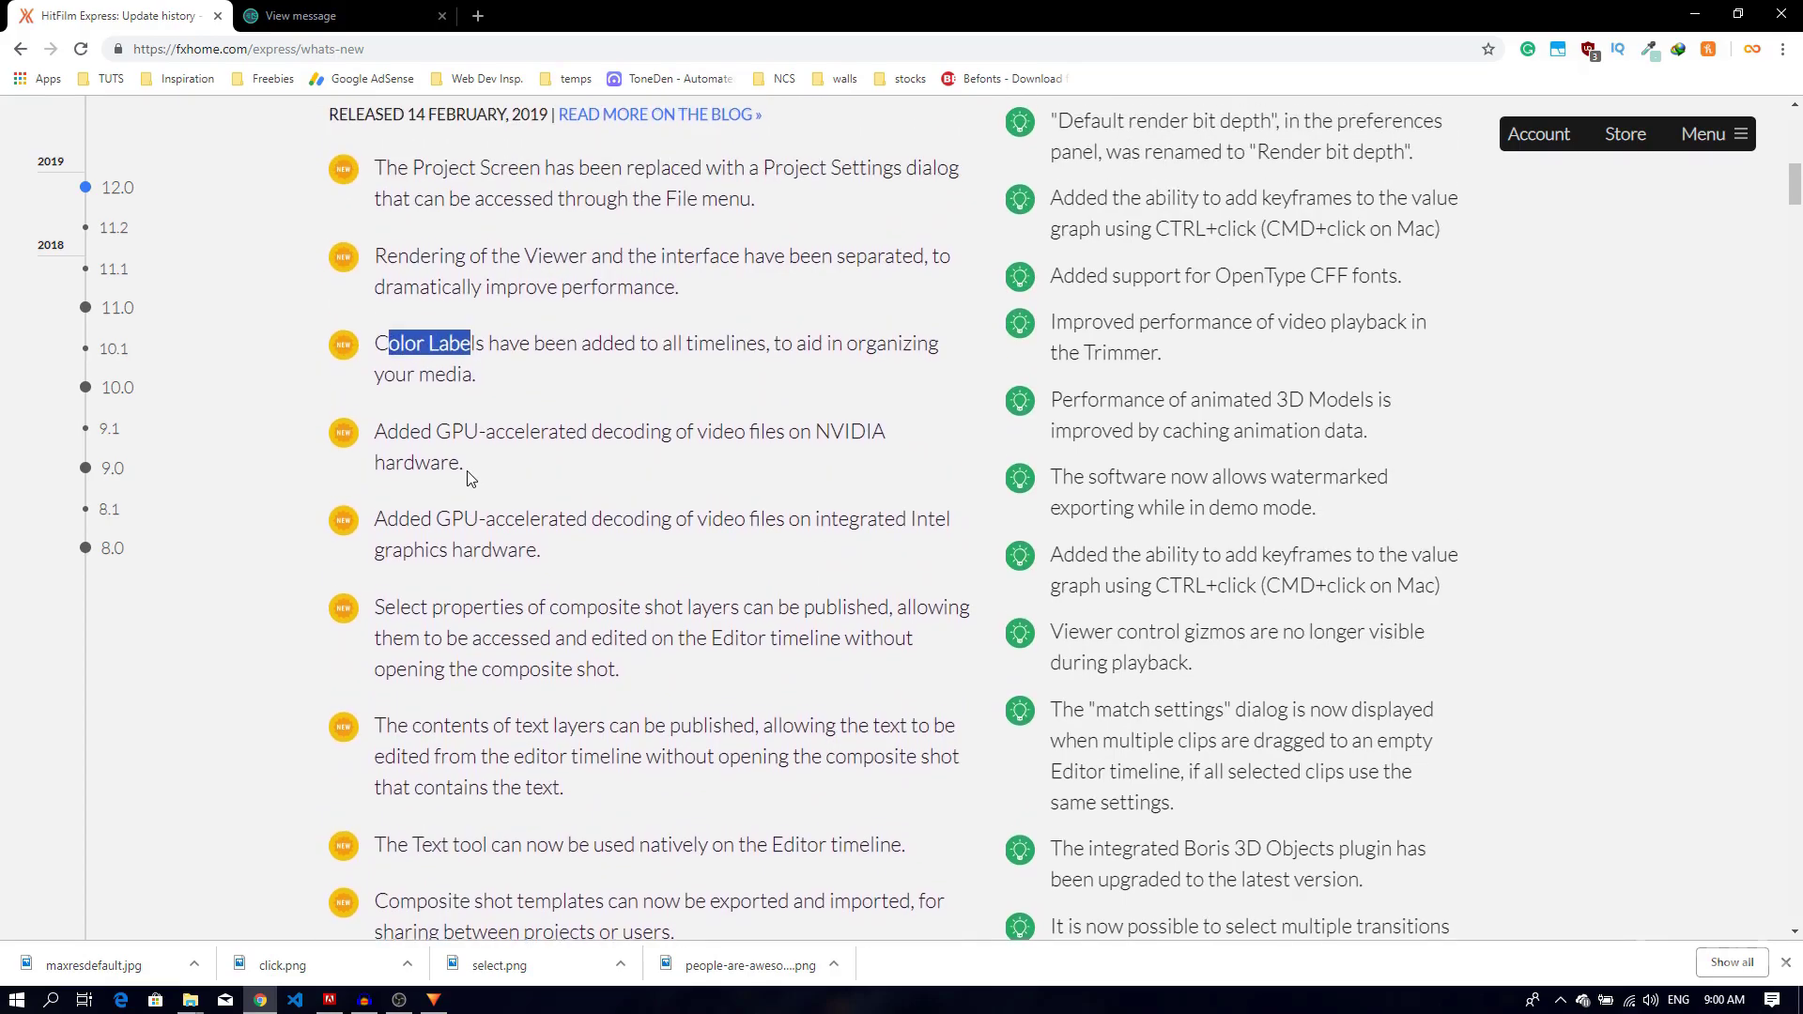
{"action": "scroll", "coordinate": [467, 470], "scroll_direction": "down", "scroll_amount": 5}
{"action": "scroll", "coordinate": [467, 470], "scroll_direction": "down", "scroll_amount": 2}
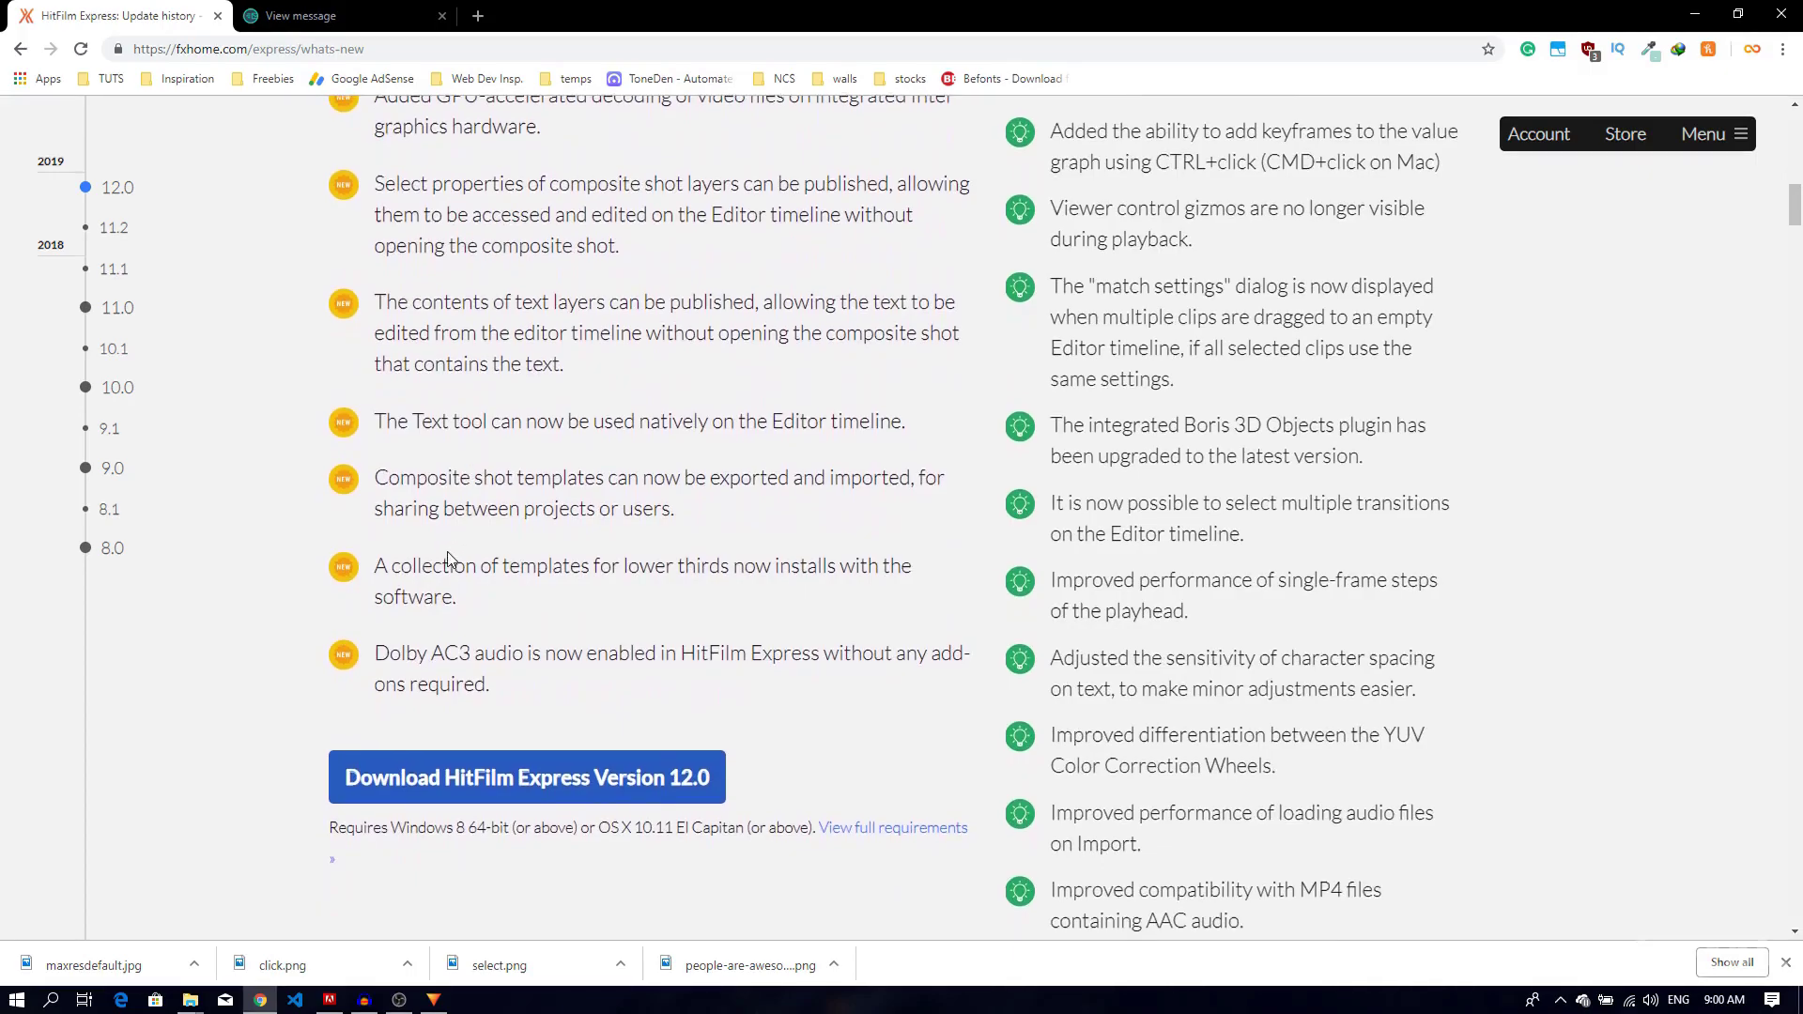
{"action": "left_click_drag", "start_coordinate": [430, 567], "coordinate": [737, 565]}
{"action": "left_click", "coordinate": [639, 570]}
Scroll through the rest of the Version 12.0 enhancements, bug fixes and download link.
{"action": "scroll", "coordinate": [639, 570], "scroll_direction": "down", "scroll_amount": 1}
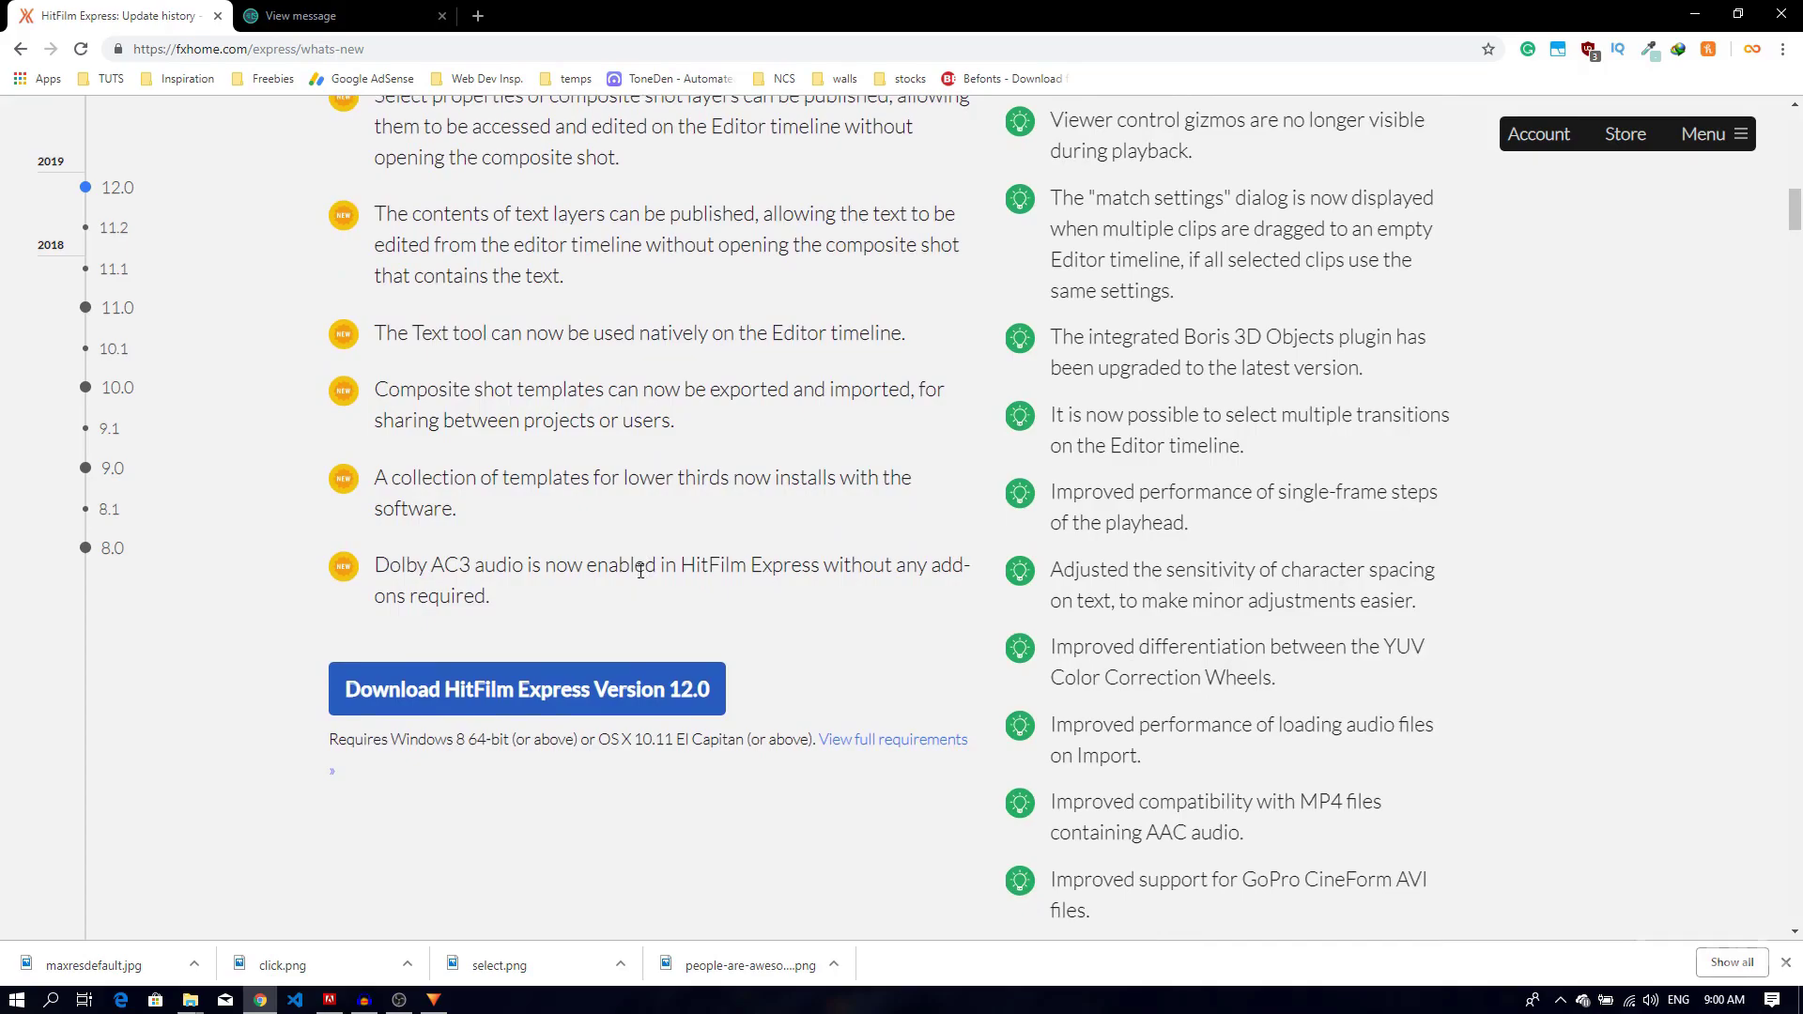
{"action": "scroll", "coordinate": [748, 507], "scroll_direction": "up", "scroll_amount": 2}
{"action": "scroll", "coordinate": [749, 507], "scroll_direction": "up", "scroll_amount": 2}
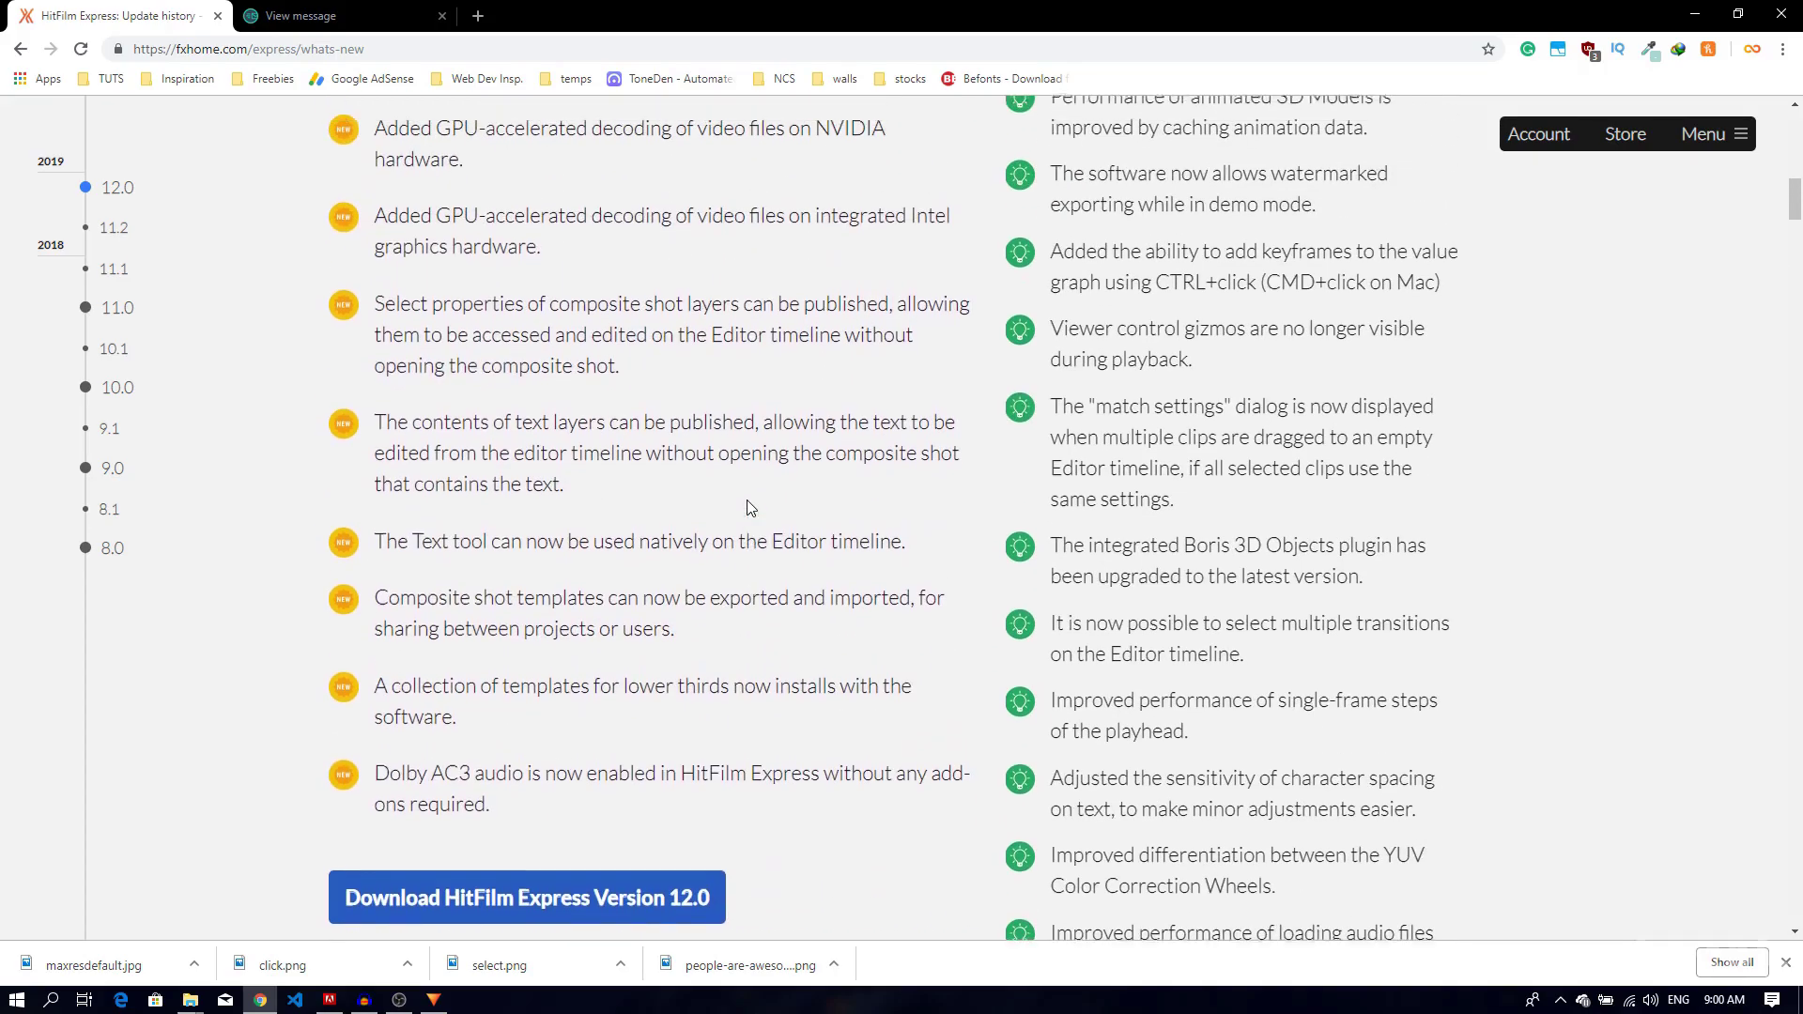
{"action": "scroll", "coordinate": [749, 507], "scroll_direction": "up", "scroll_amount": 3}
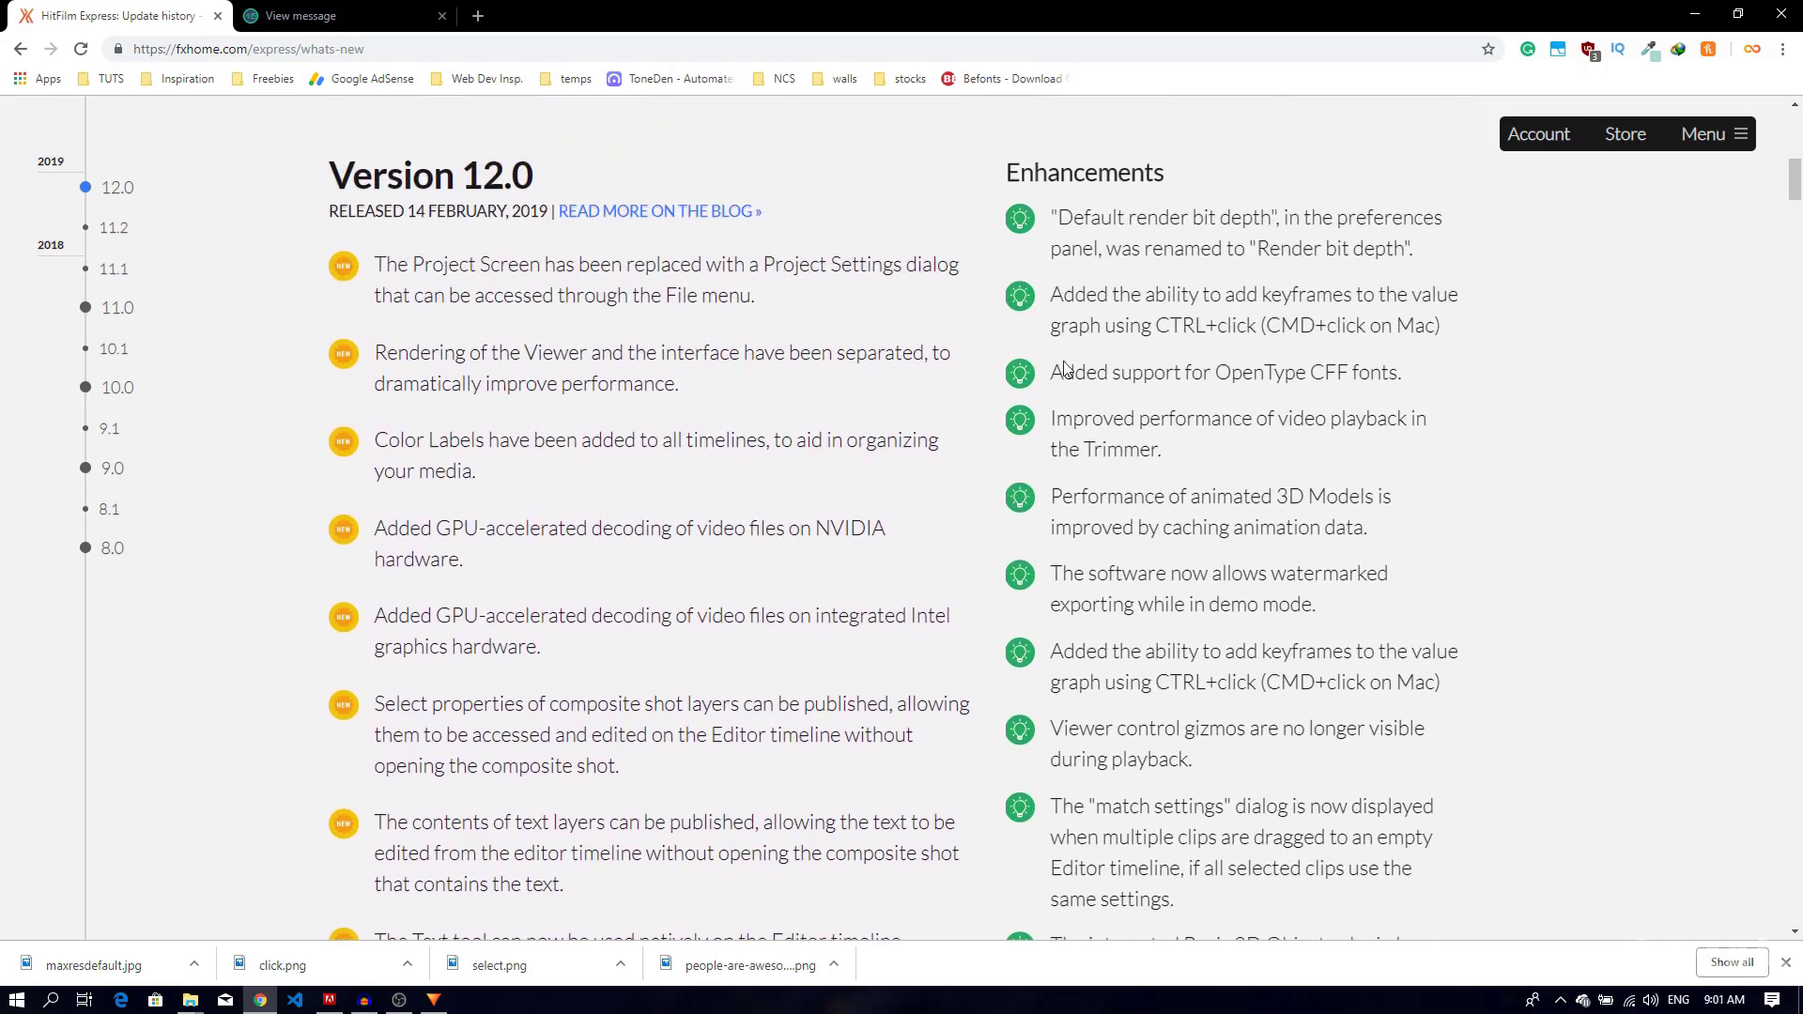
{"action": "scroll", "coordinate": [1164, 470], "scroll_direction": "down", "scroll_amount": 1}
{"action": "scroll", "coordinate": [1163, 474], "scroll_direction": "up", "scroll_amount": 1}
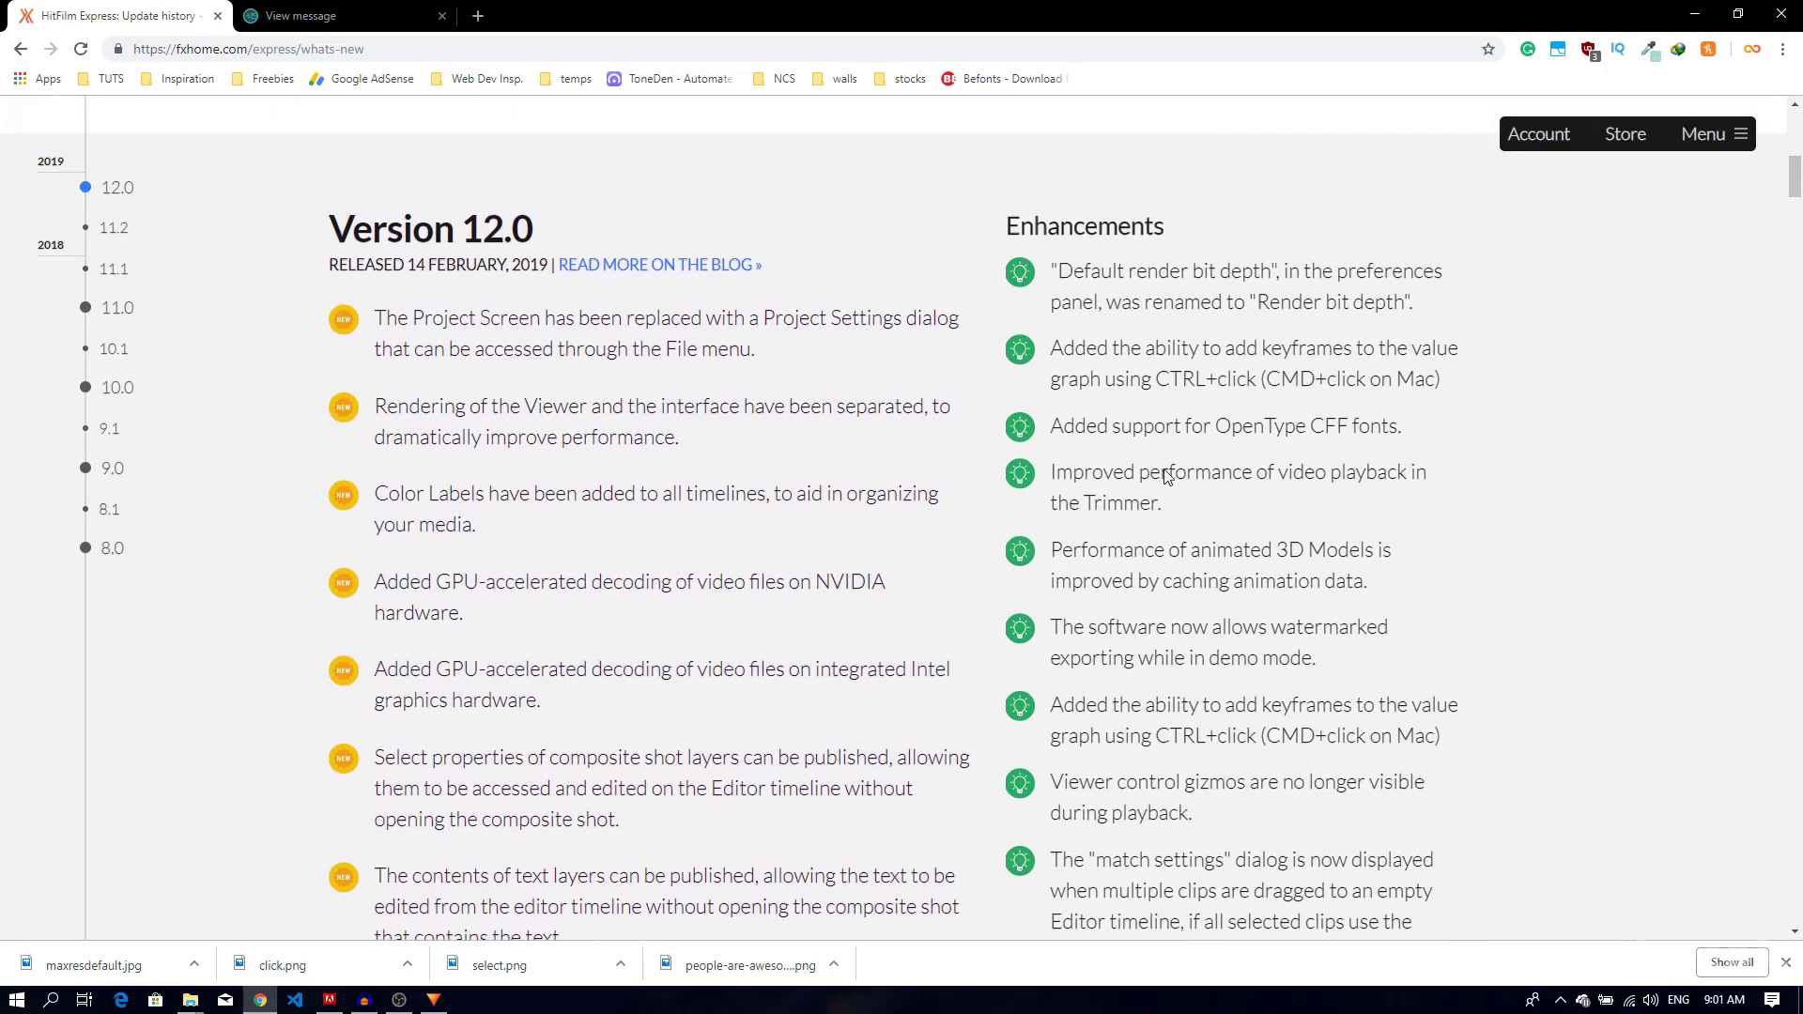
{"action": "scroll", "coordinate": [1163, 475], "scroll_direction": "down", "scroll_amount": 6}
{"action": "scroll", "coordinate": [1164, 474], "scroll_direction": "up", "scroll_amount": 4}
{"action": "scroll", "coordinate": [1165, 474], "scroll_direction": "down", "scroll_amount": 10}
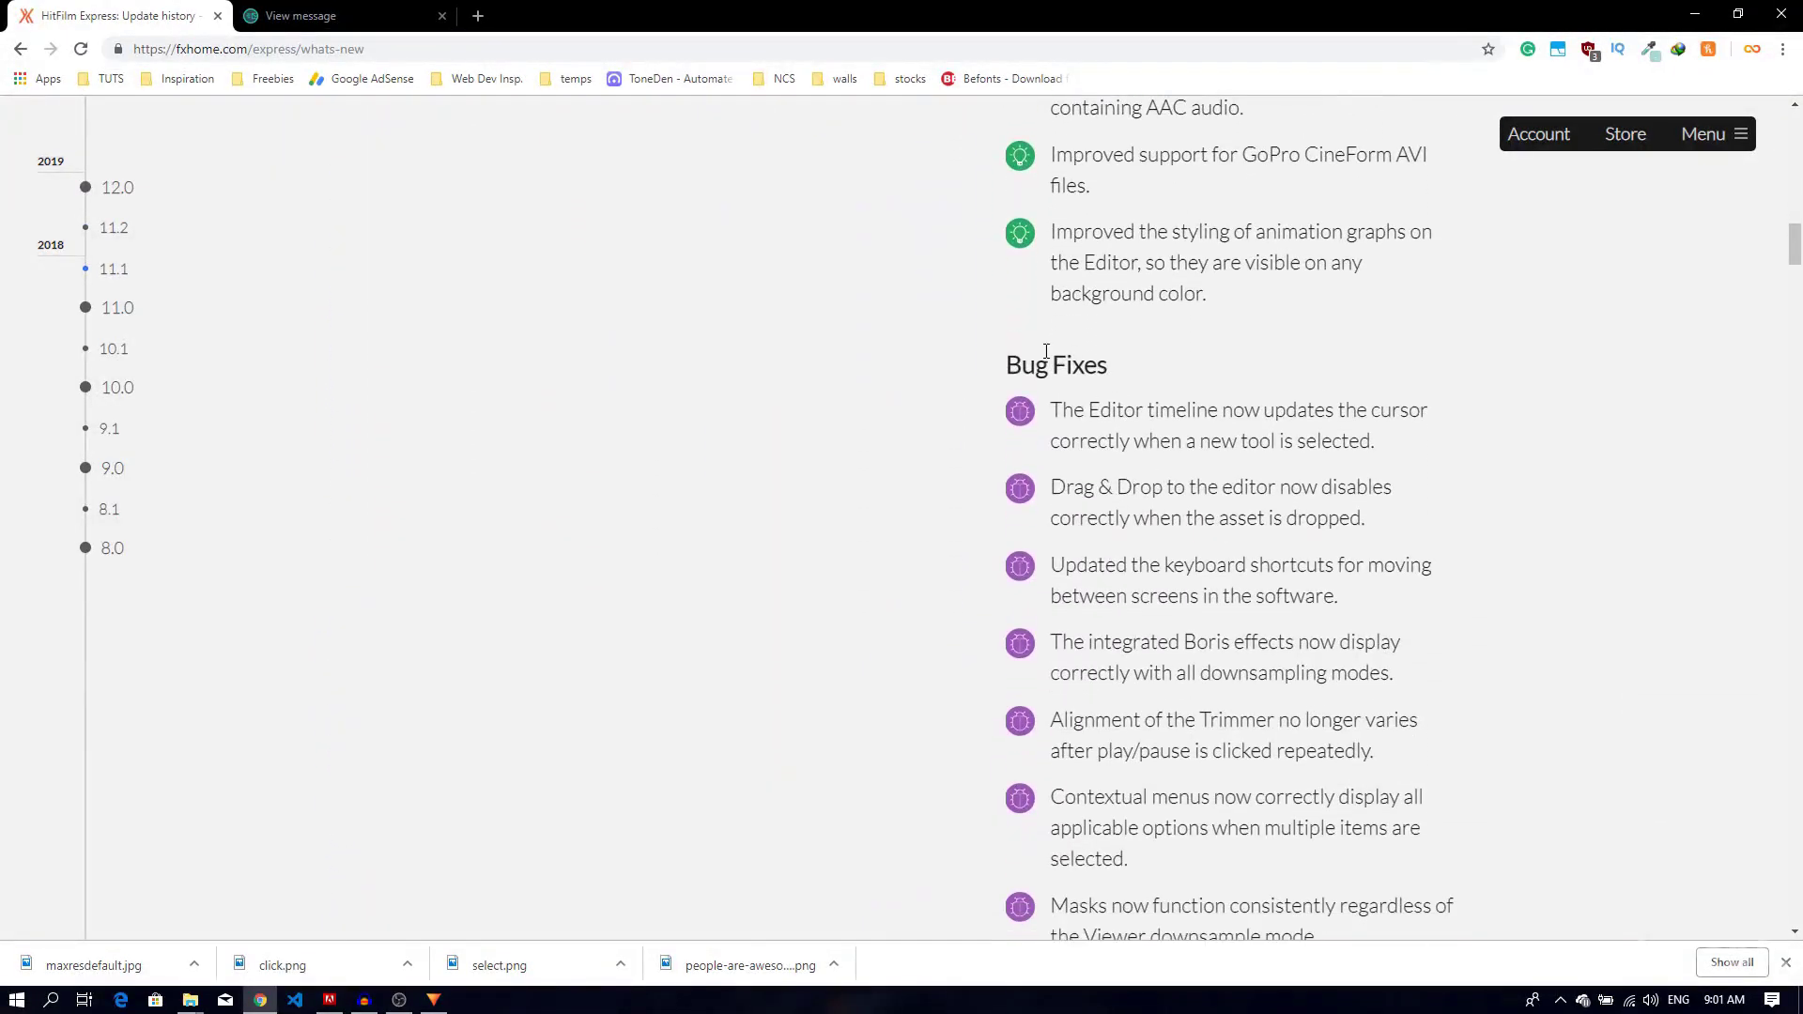
{"action": "scroll", "coordinate": [1252, 697], "scroll_direction": "down", "scroll_amount": 1}
{"action": "scroll", "coordinate": [1240, 689], "scroll_direction": "up", "scroll_amount": 5}
{"action": "scroll", "coordinate": [1240, 689], "scroll_direction": "up", "scroll_amount": 5}
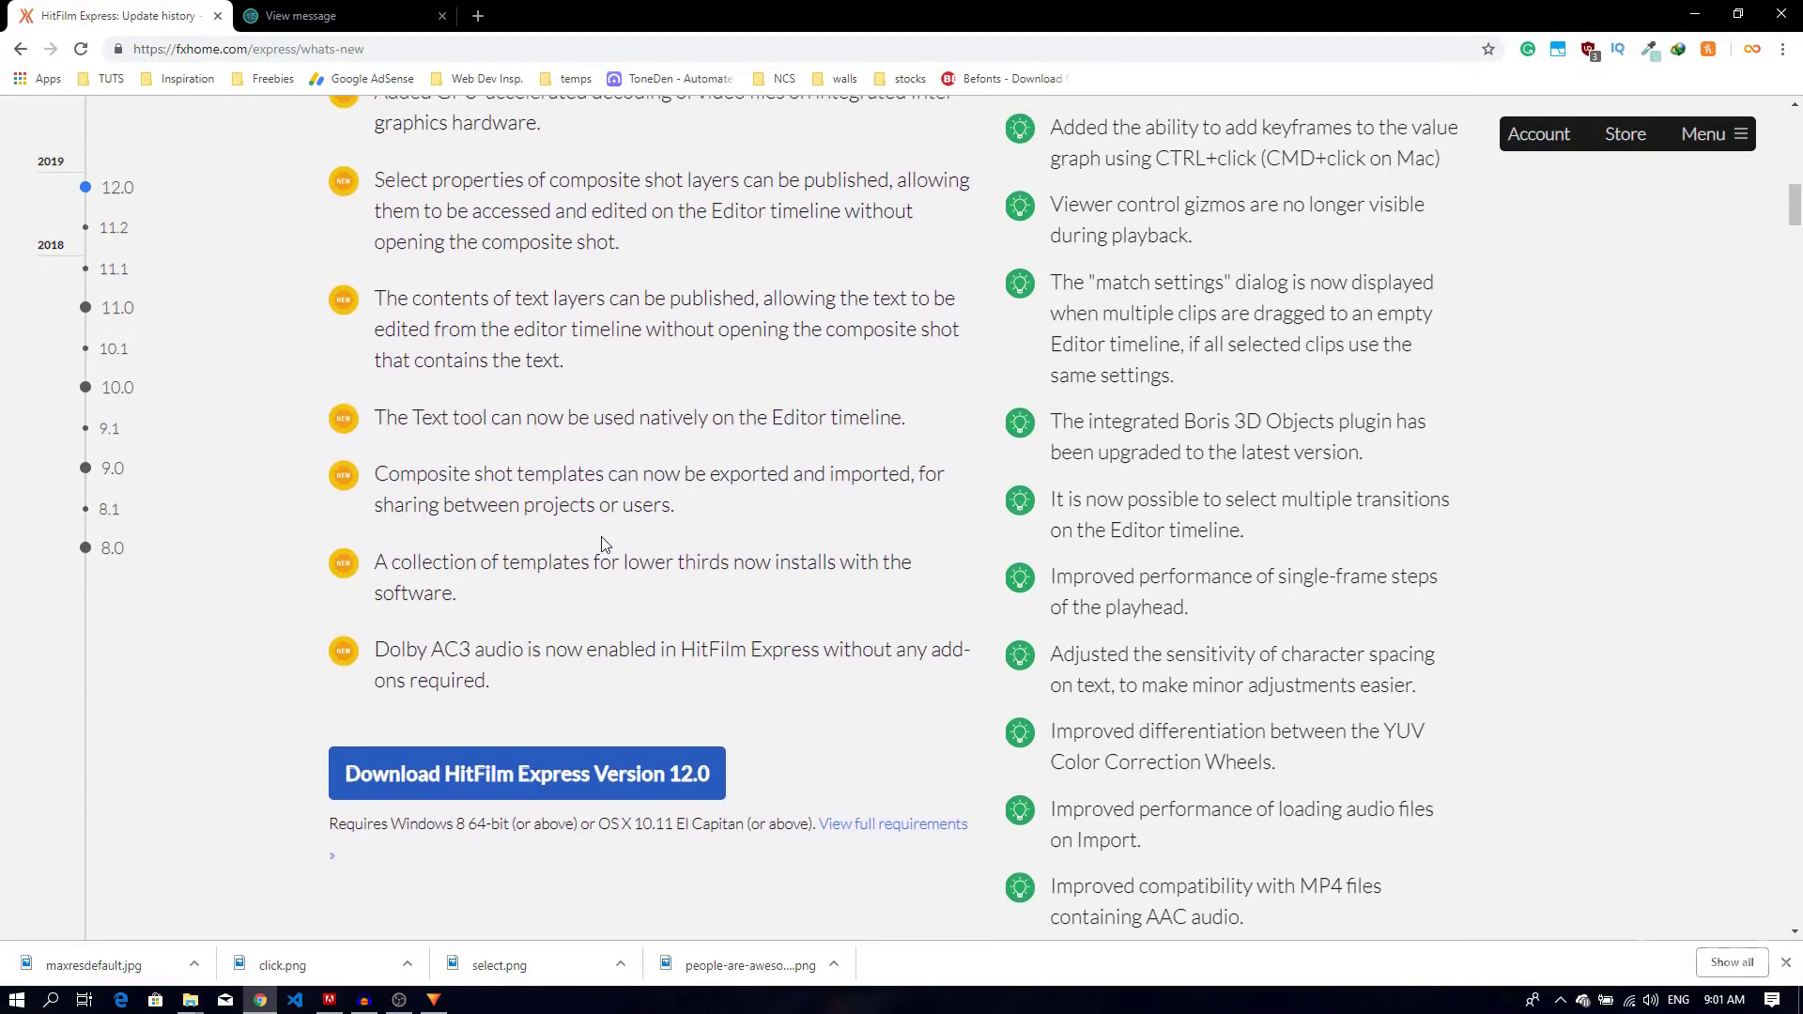
{"action": "scroll", "coordinate": [602, 540], "scroll_direction": "up", "scroll_amount": 4}
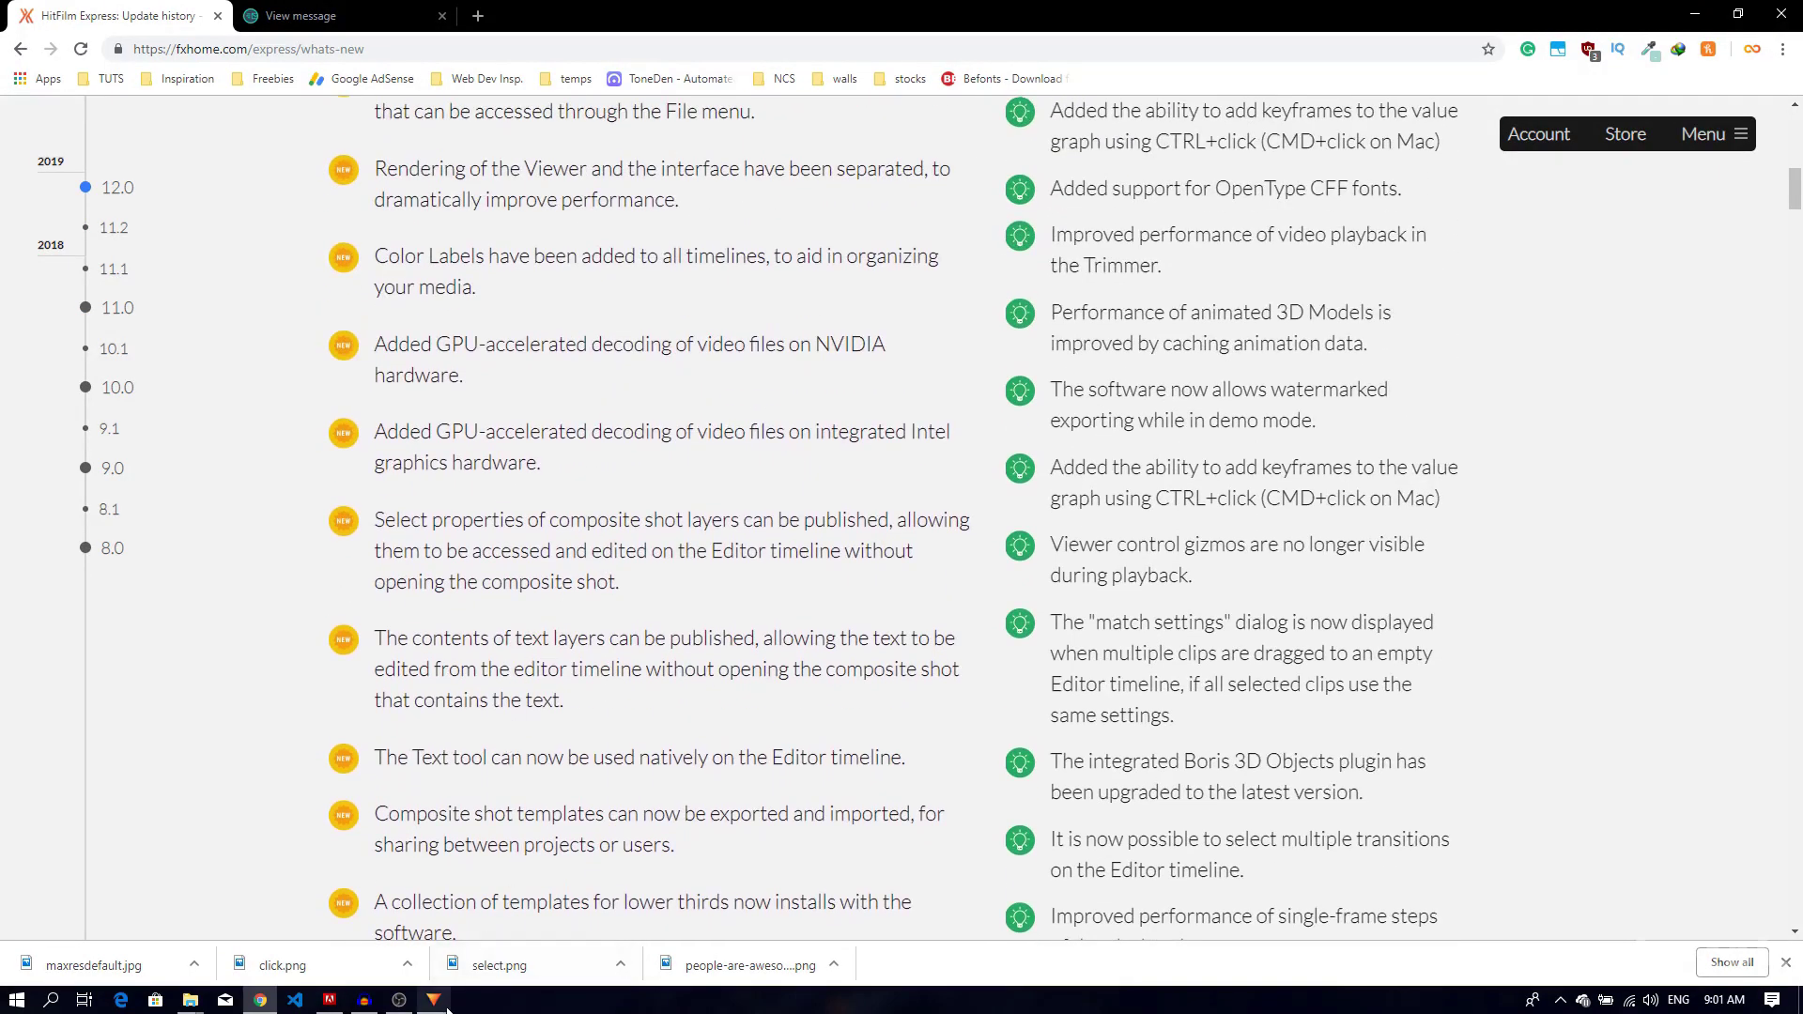
Switch to HitFilm Express and add a text layer at the centre of the viewer.
{"action": "left_click", "coordinate": [440, 1003]}
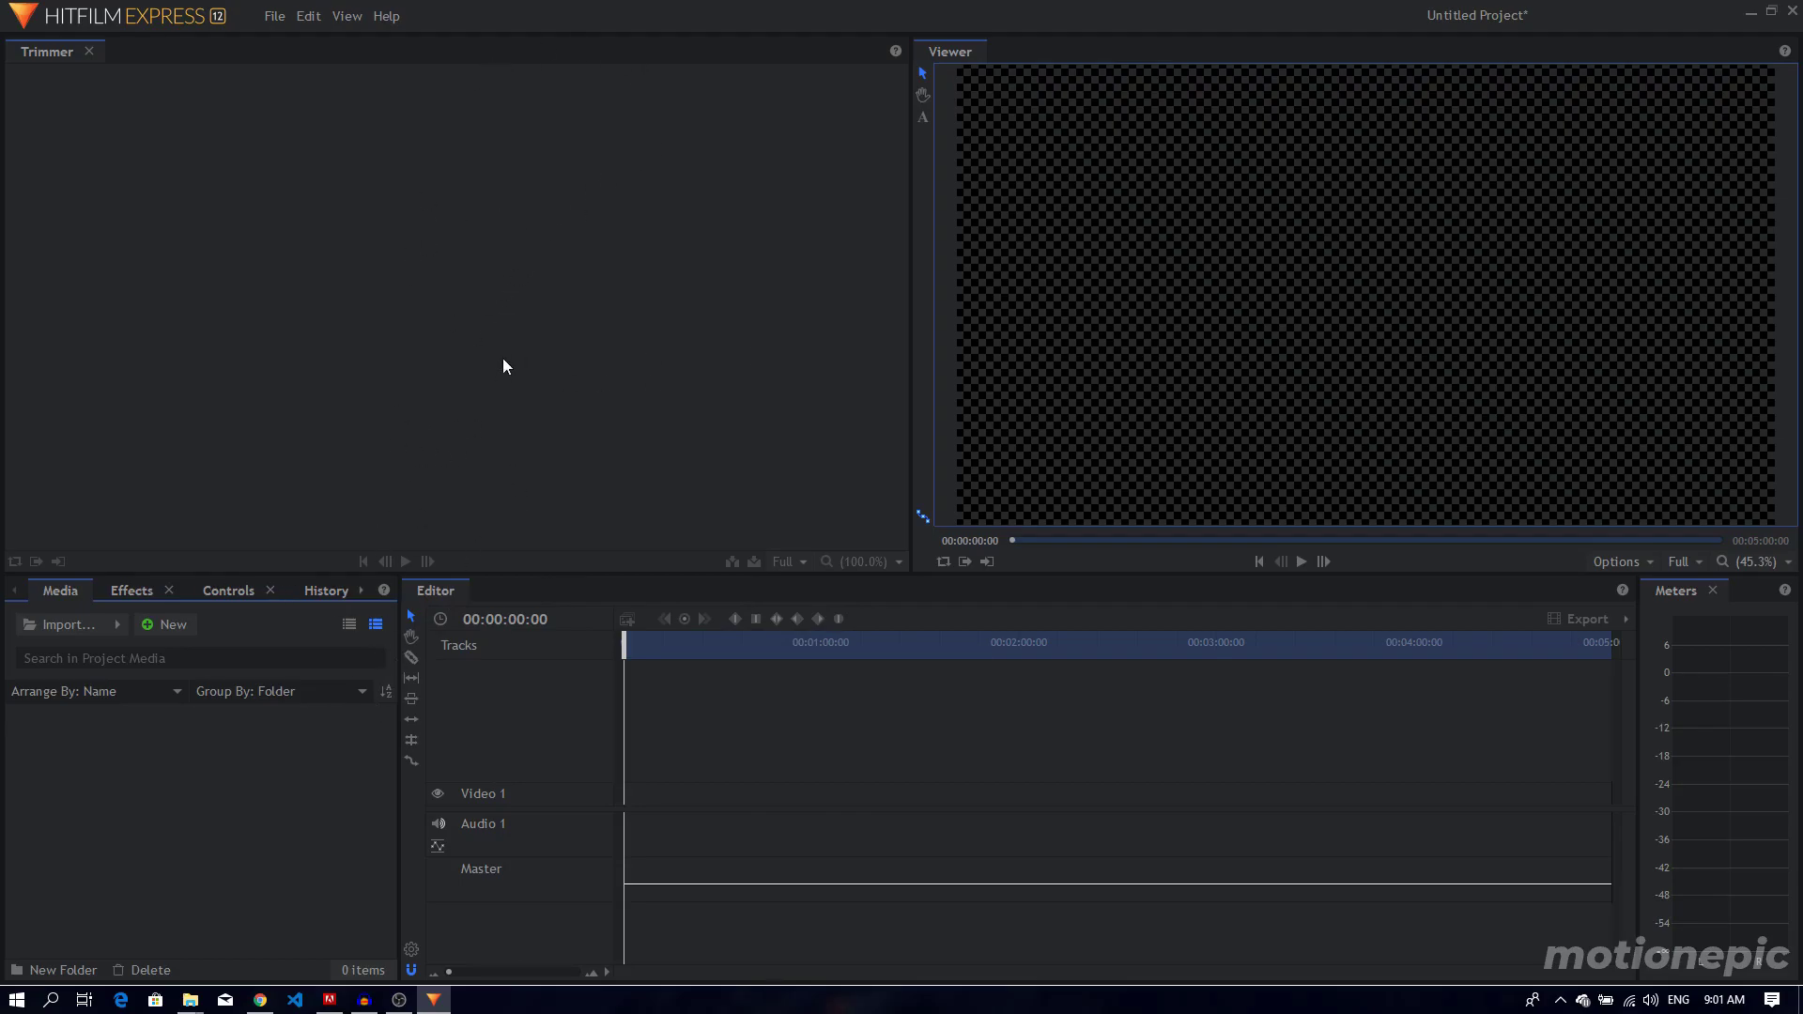
{"action": "left_click", "coordinate": [924, 119]}
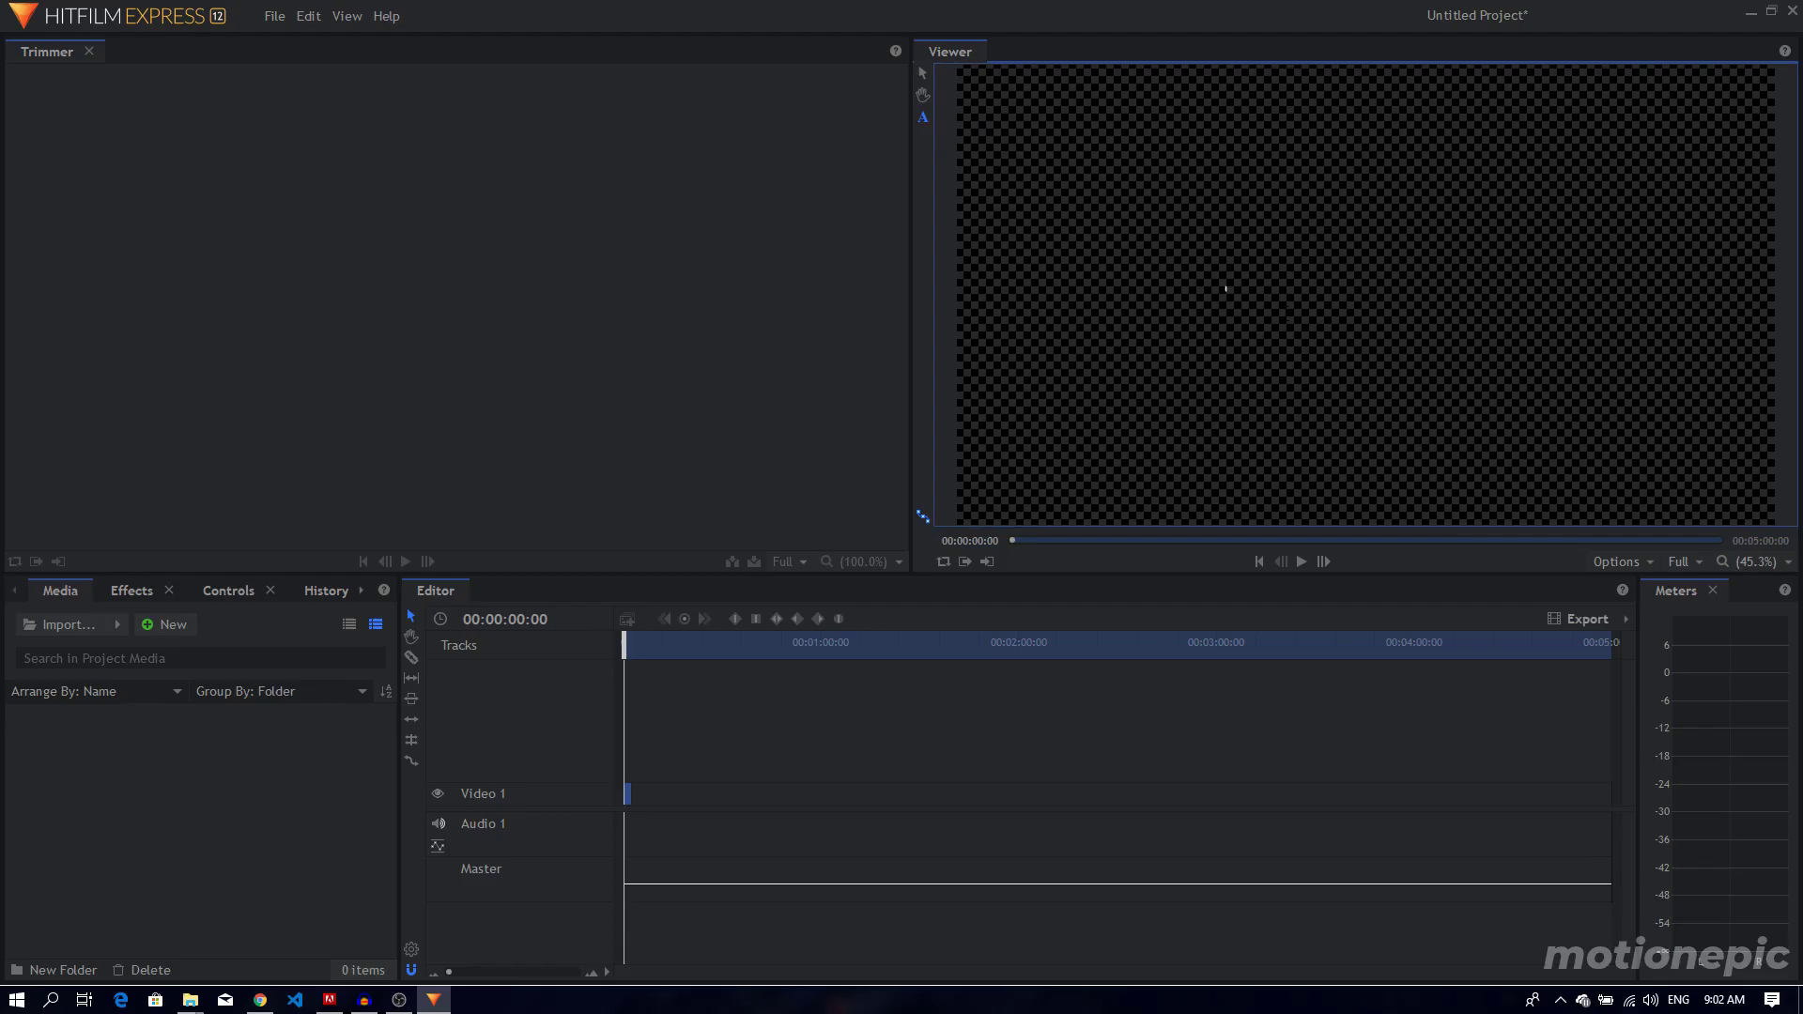
Type Hello! into the text layer, select it, and show its Arial 48 character settings.
{"action": "type", "text": "Hello!"}
{"action": "key", "text": "ctrl+a"}
{"action": "left_click", "coordinate": [359, 589]}
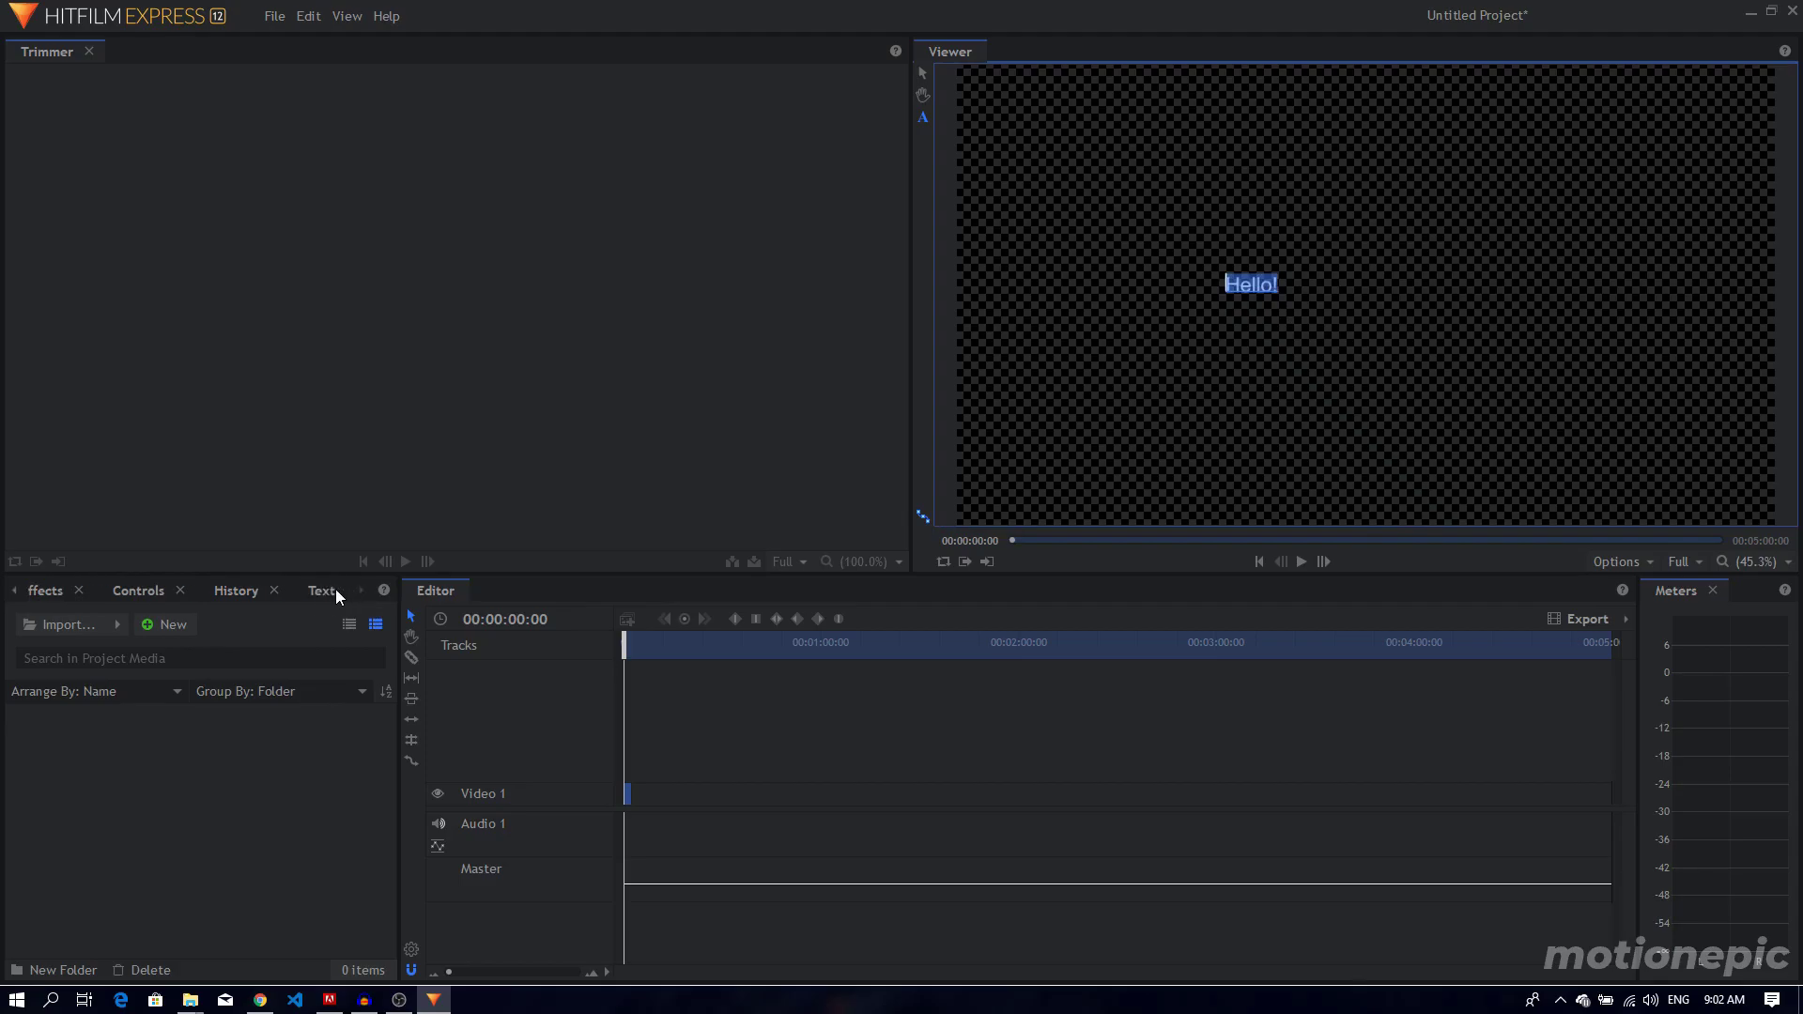
{"action": "left_click", "coordinate": [327, 588]}
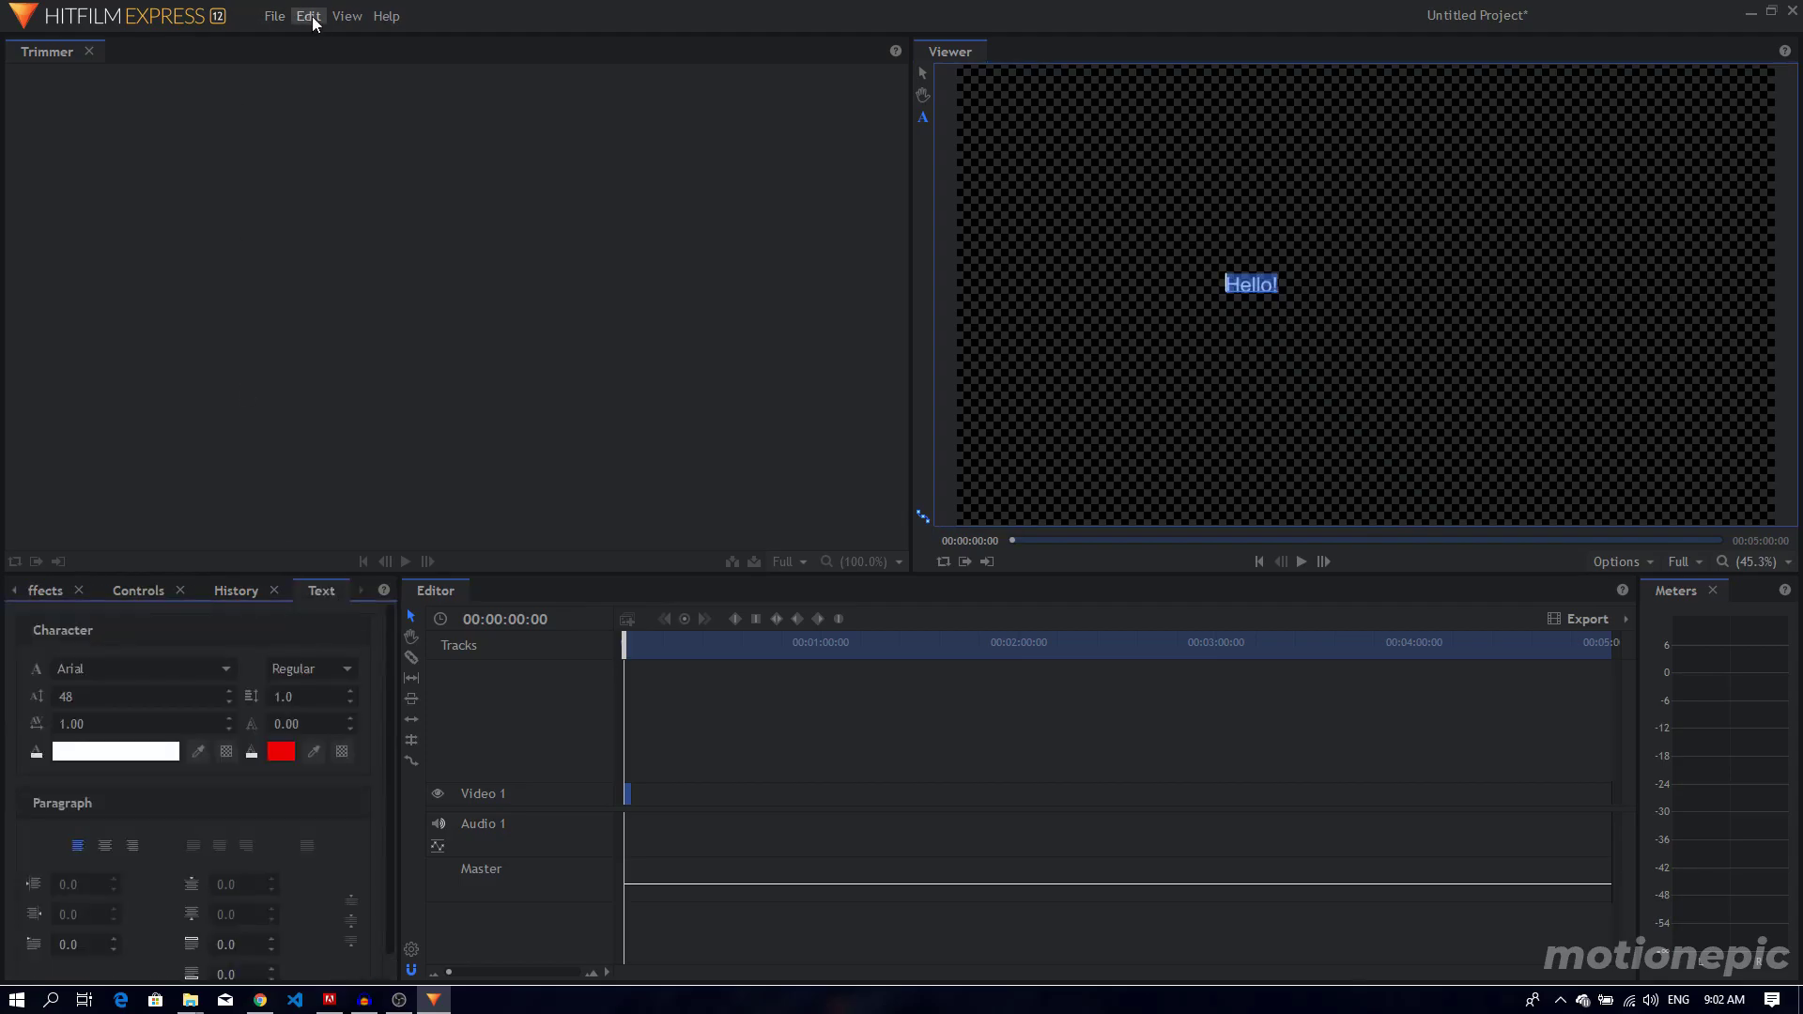
{"action": "left_click", "coordinate": [341, 20]}
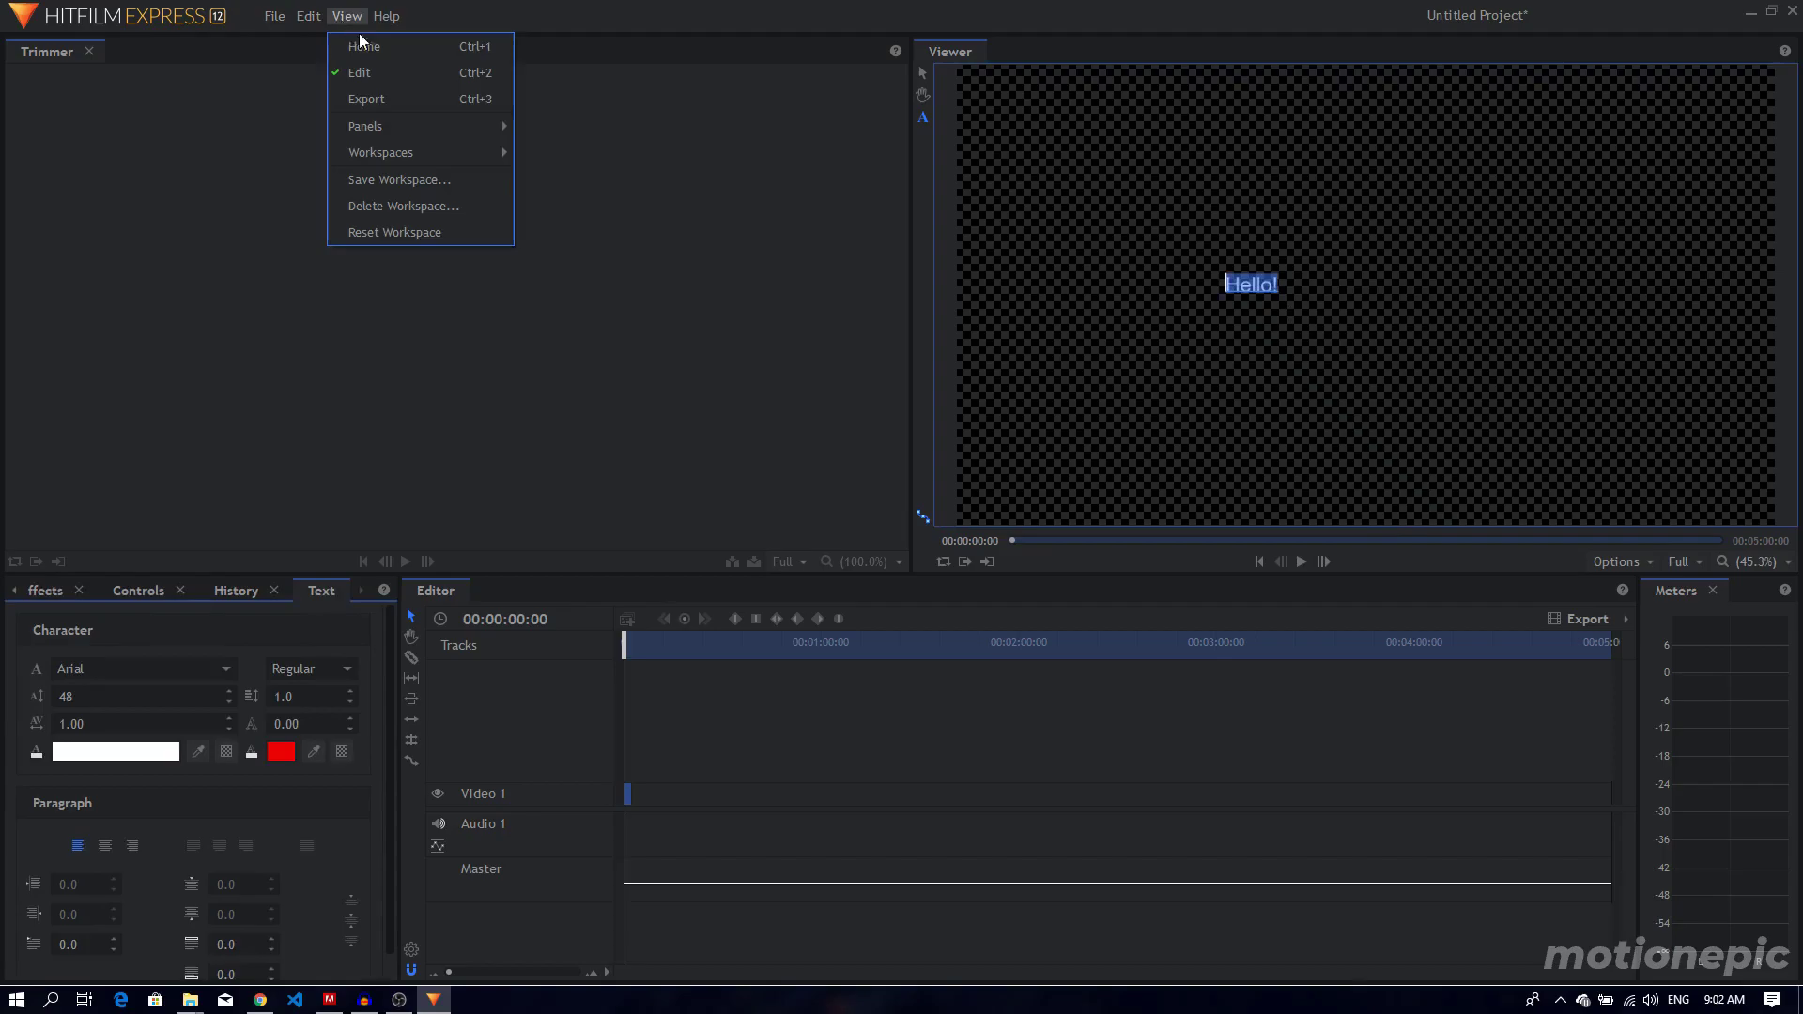
{"action": "mouse_move", "coordinate": [437, 153]}
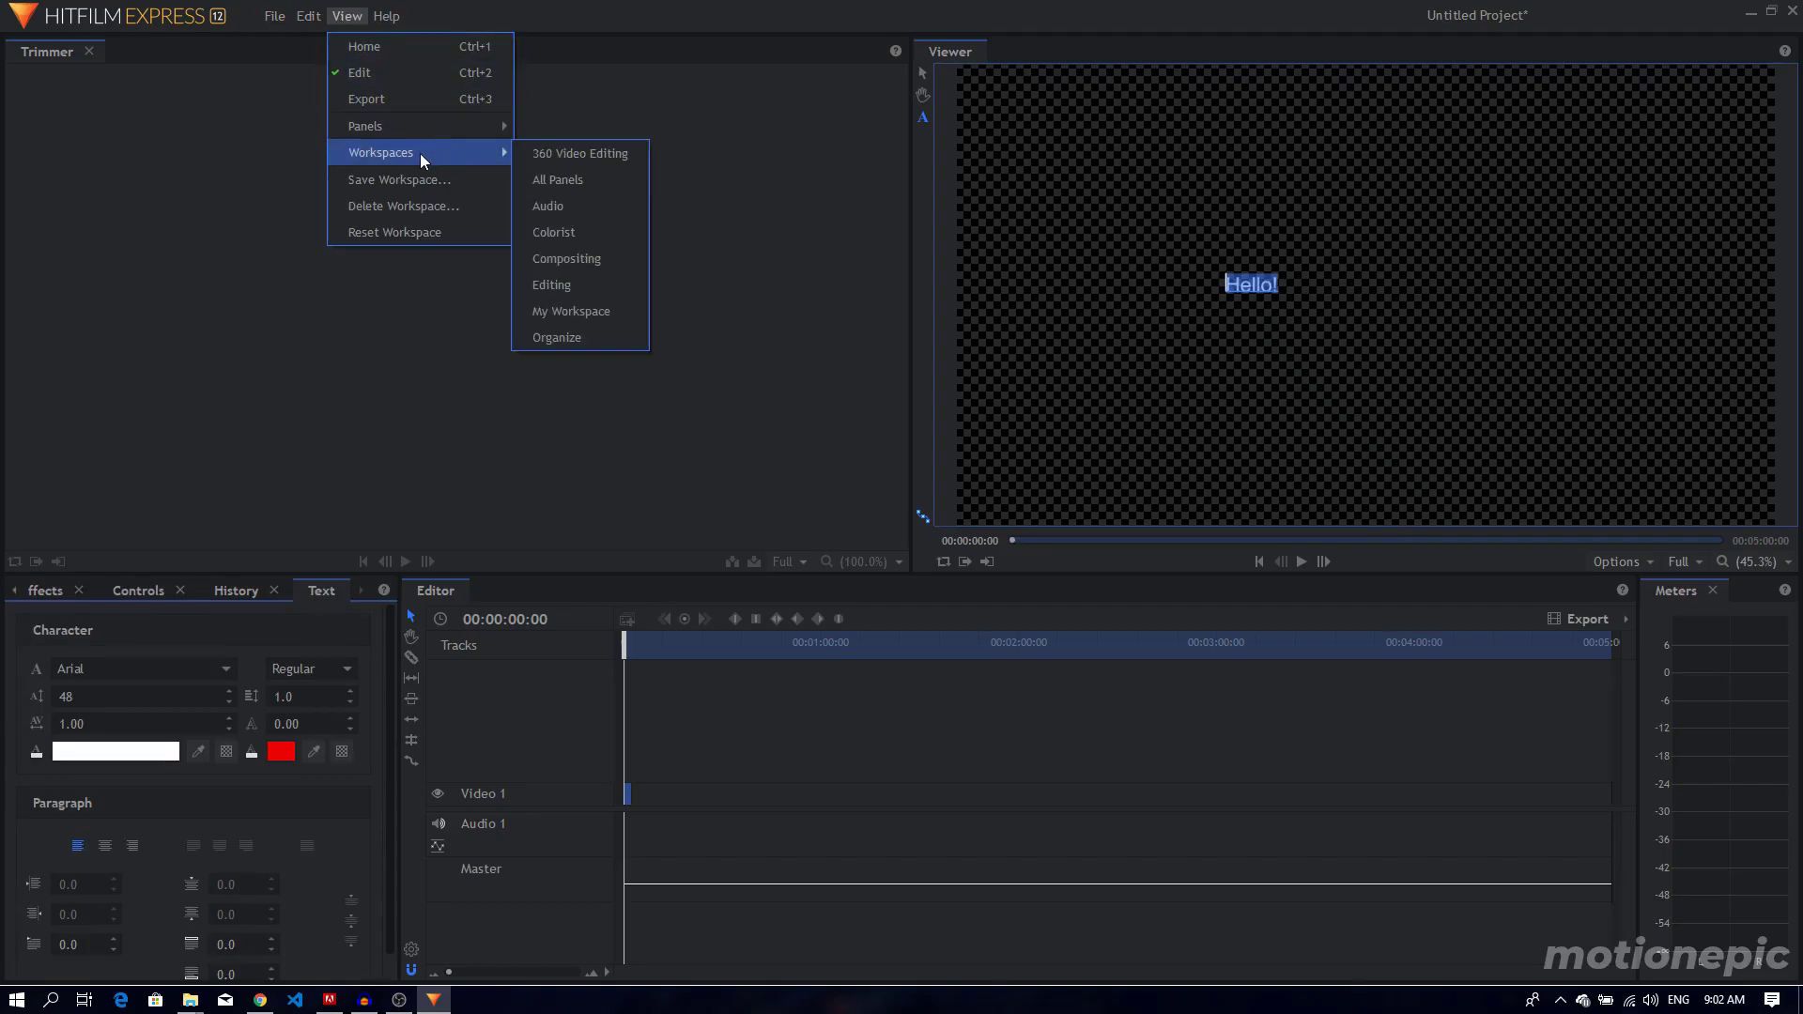
Switch to the My Workspace layout and enlarge Hello! to font size 123.
{"action": "left_click", "coordinate": [577, 310]}
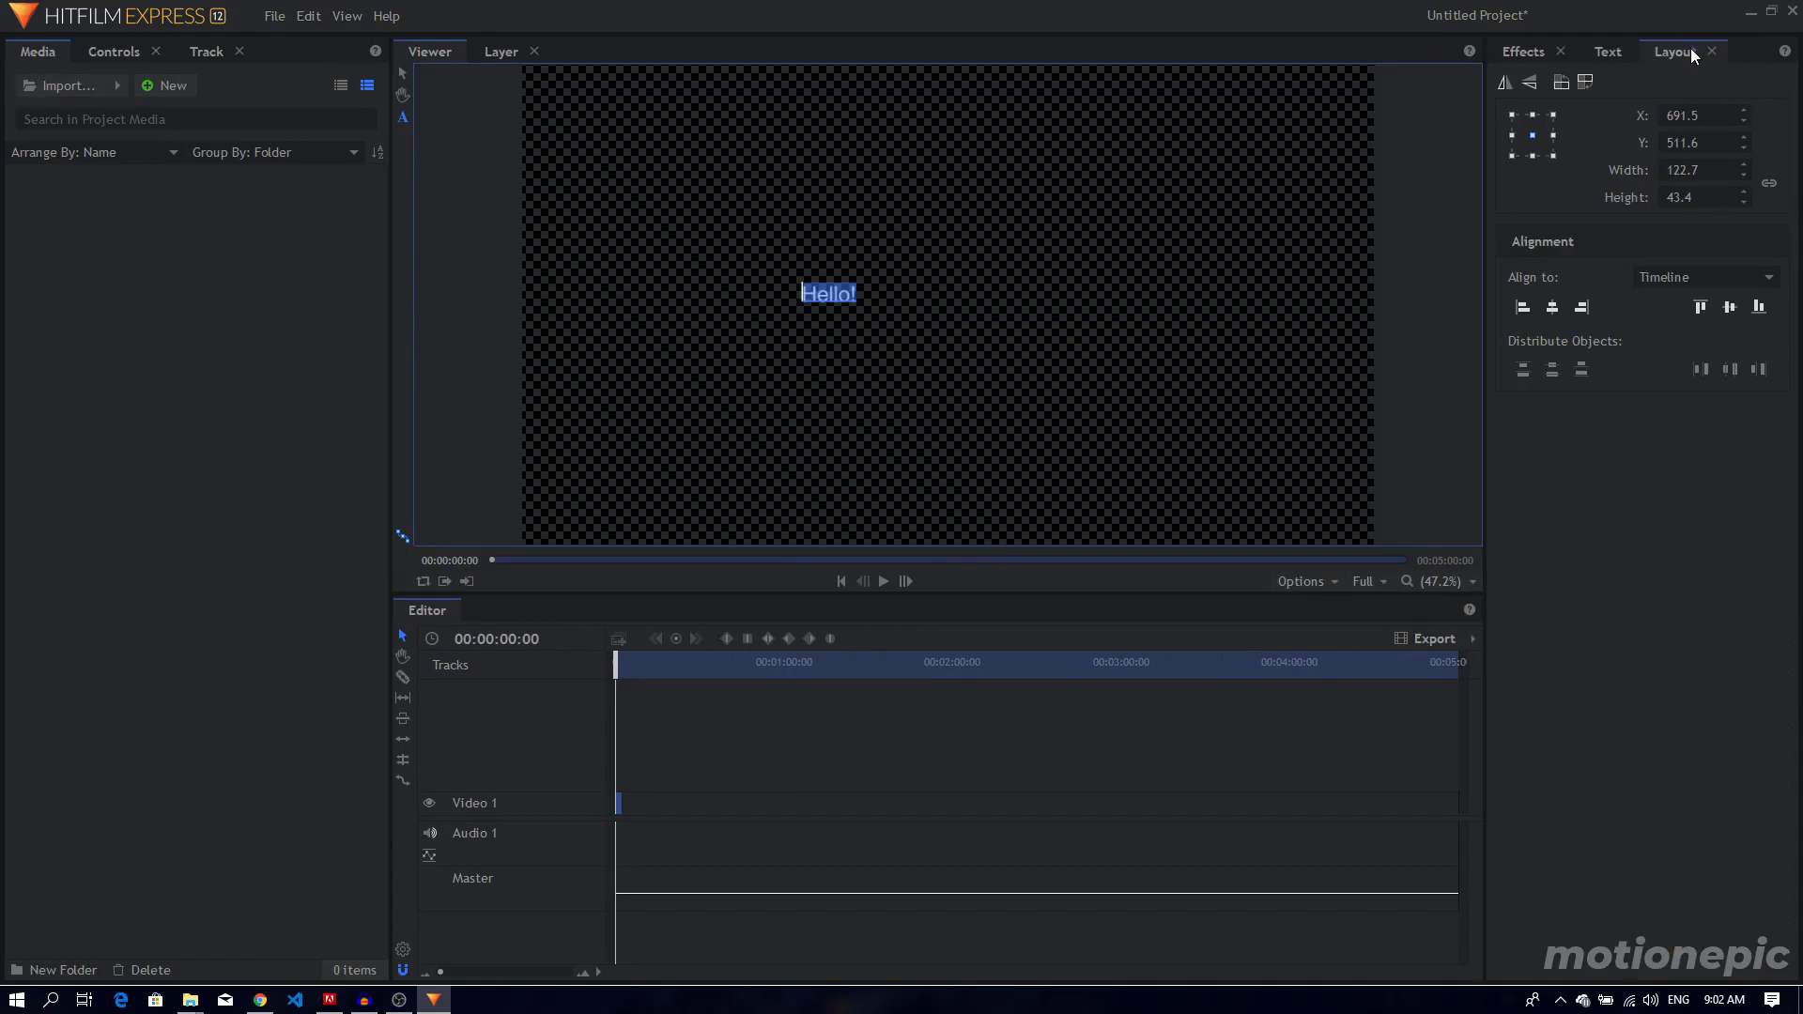
{"action": "left_click", "coordinate": [1609, 53]}
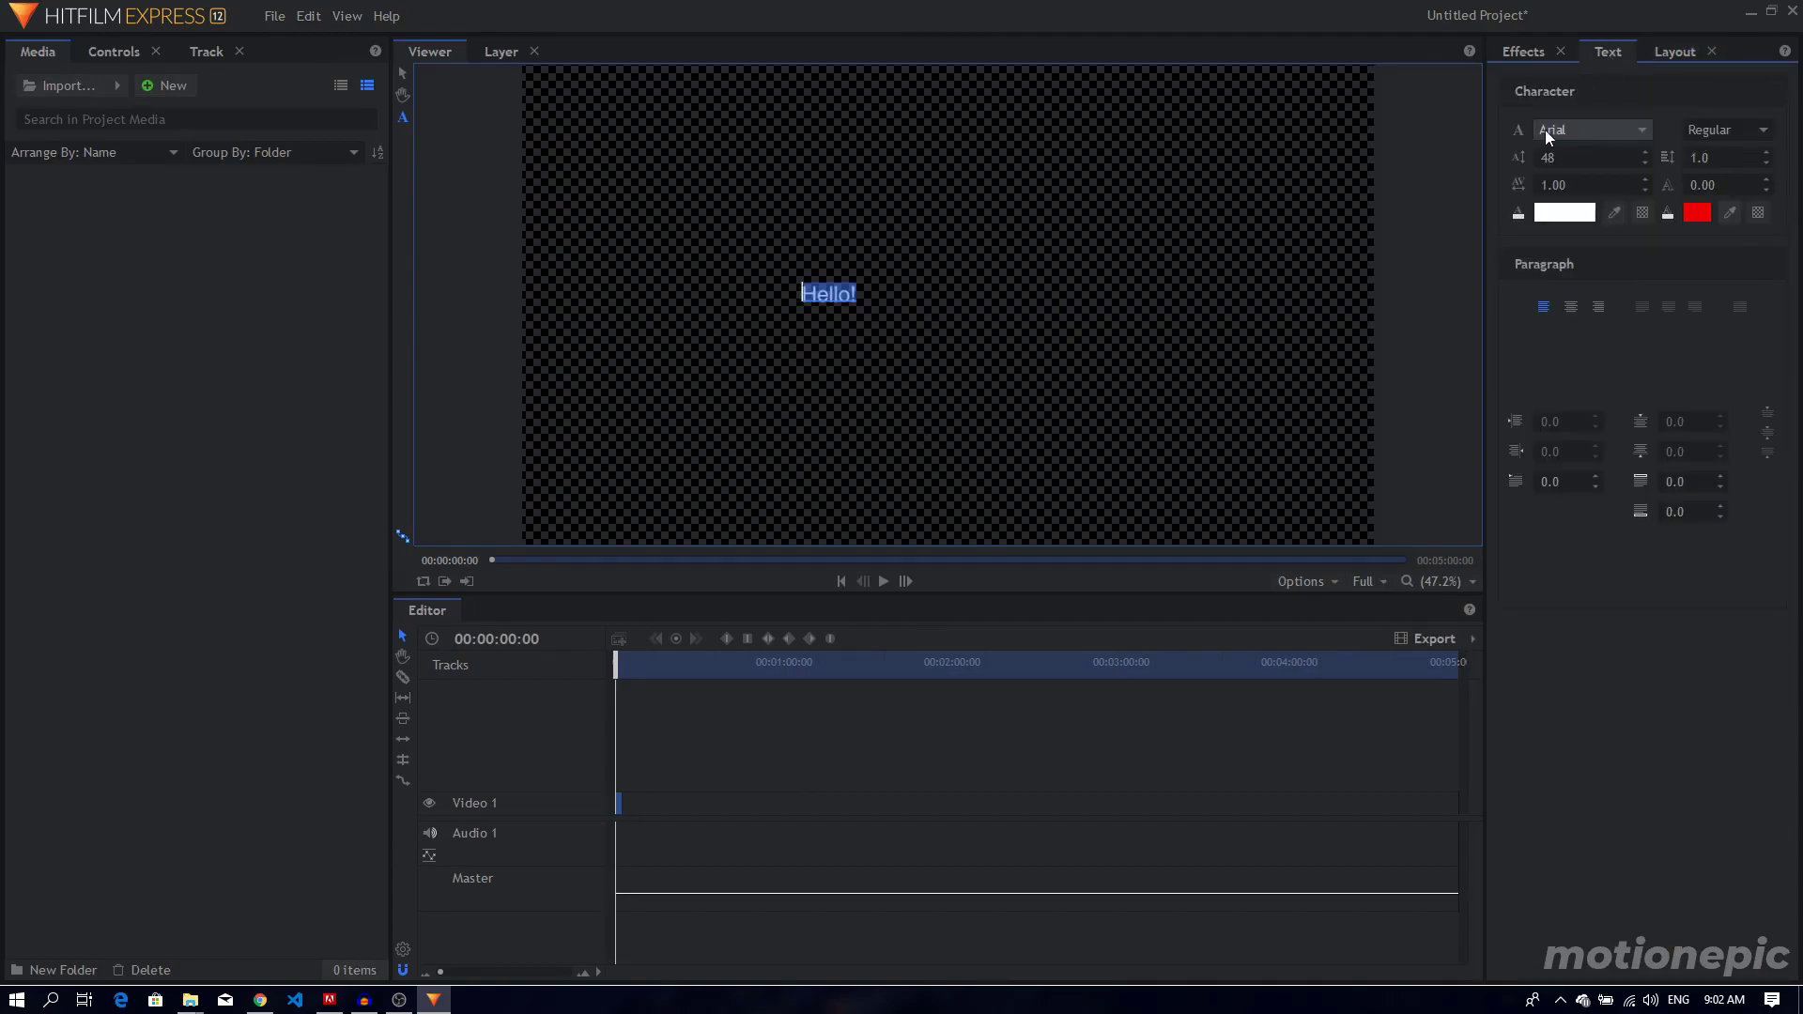
{"action": "left_click_drag", "start_coordinate": [1587, 157], "coordinate": [1681, 158]}
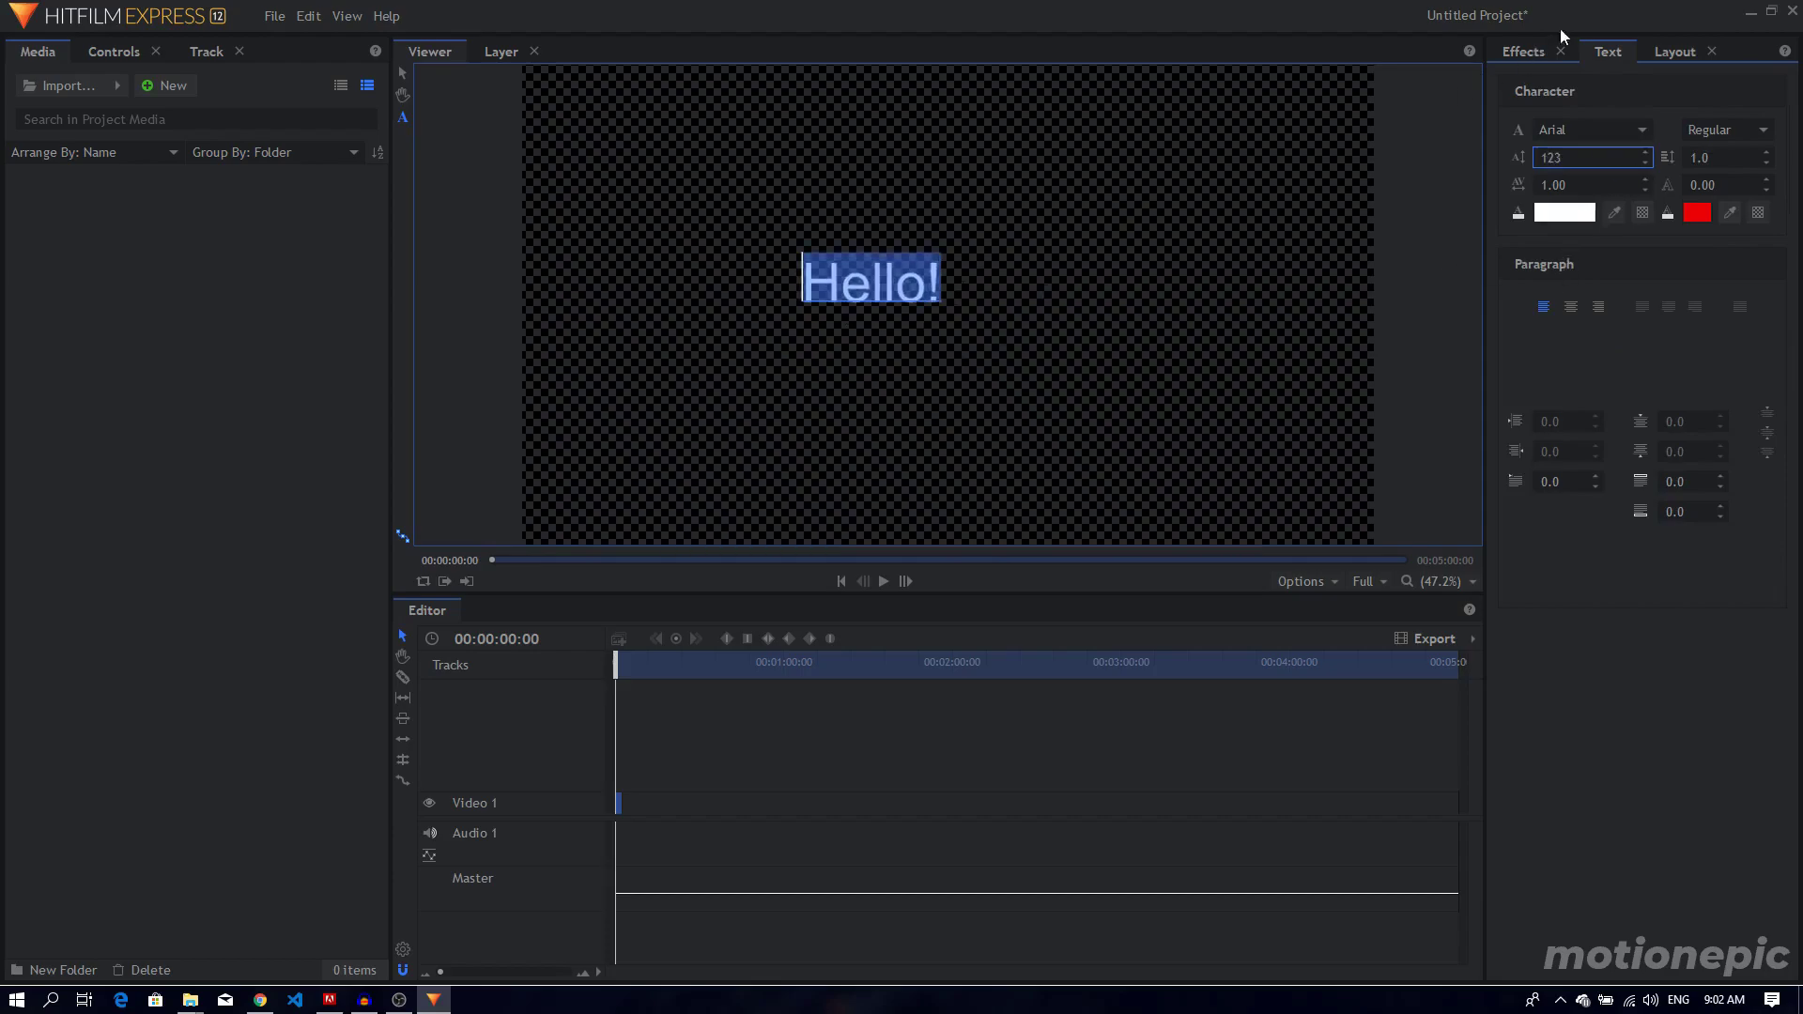
Centre Hello! horizontally and vertically in the frame at X 960, Y 540.
{"action": "left_click", "coordinate": [1668, 55]}
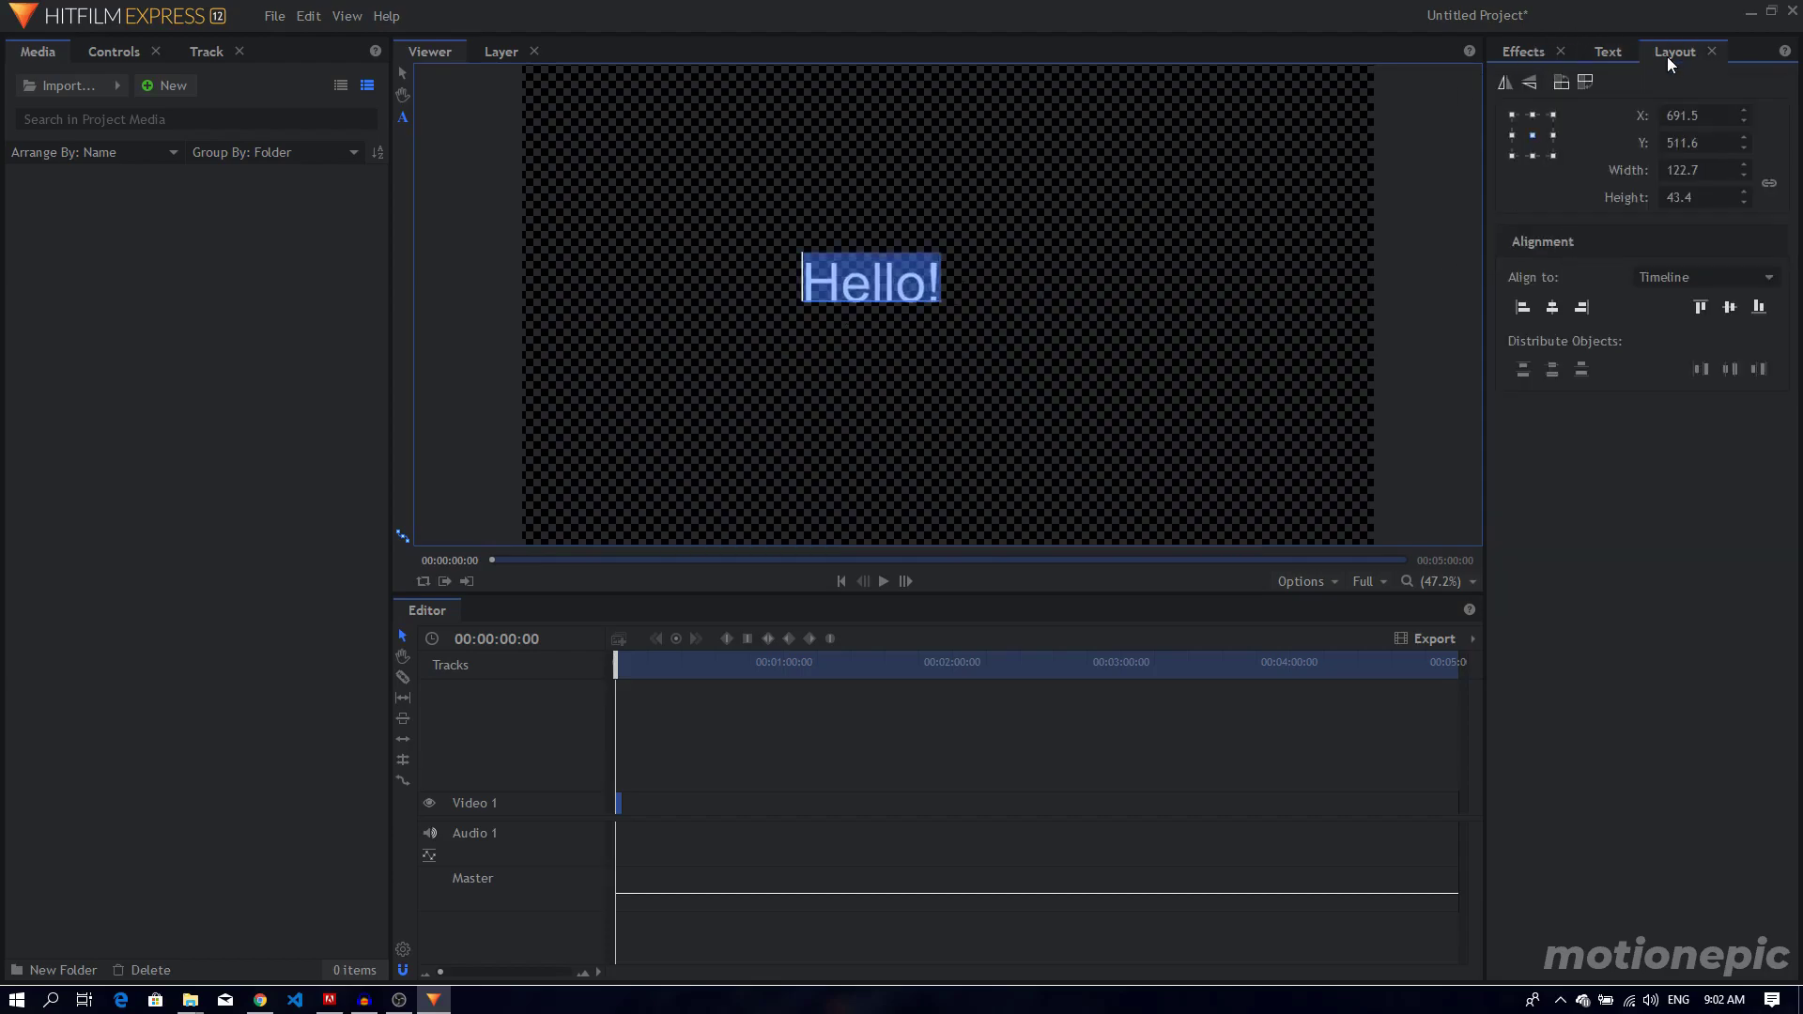
{"action": "left_click", "coordinate": [1552, 310]}
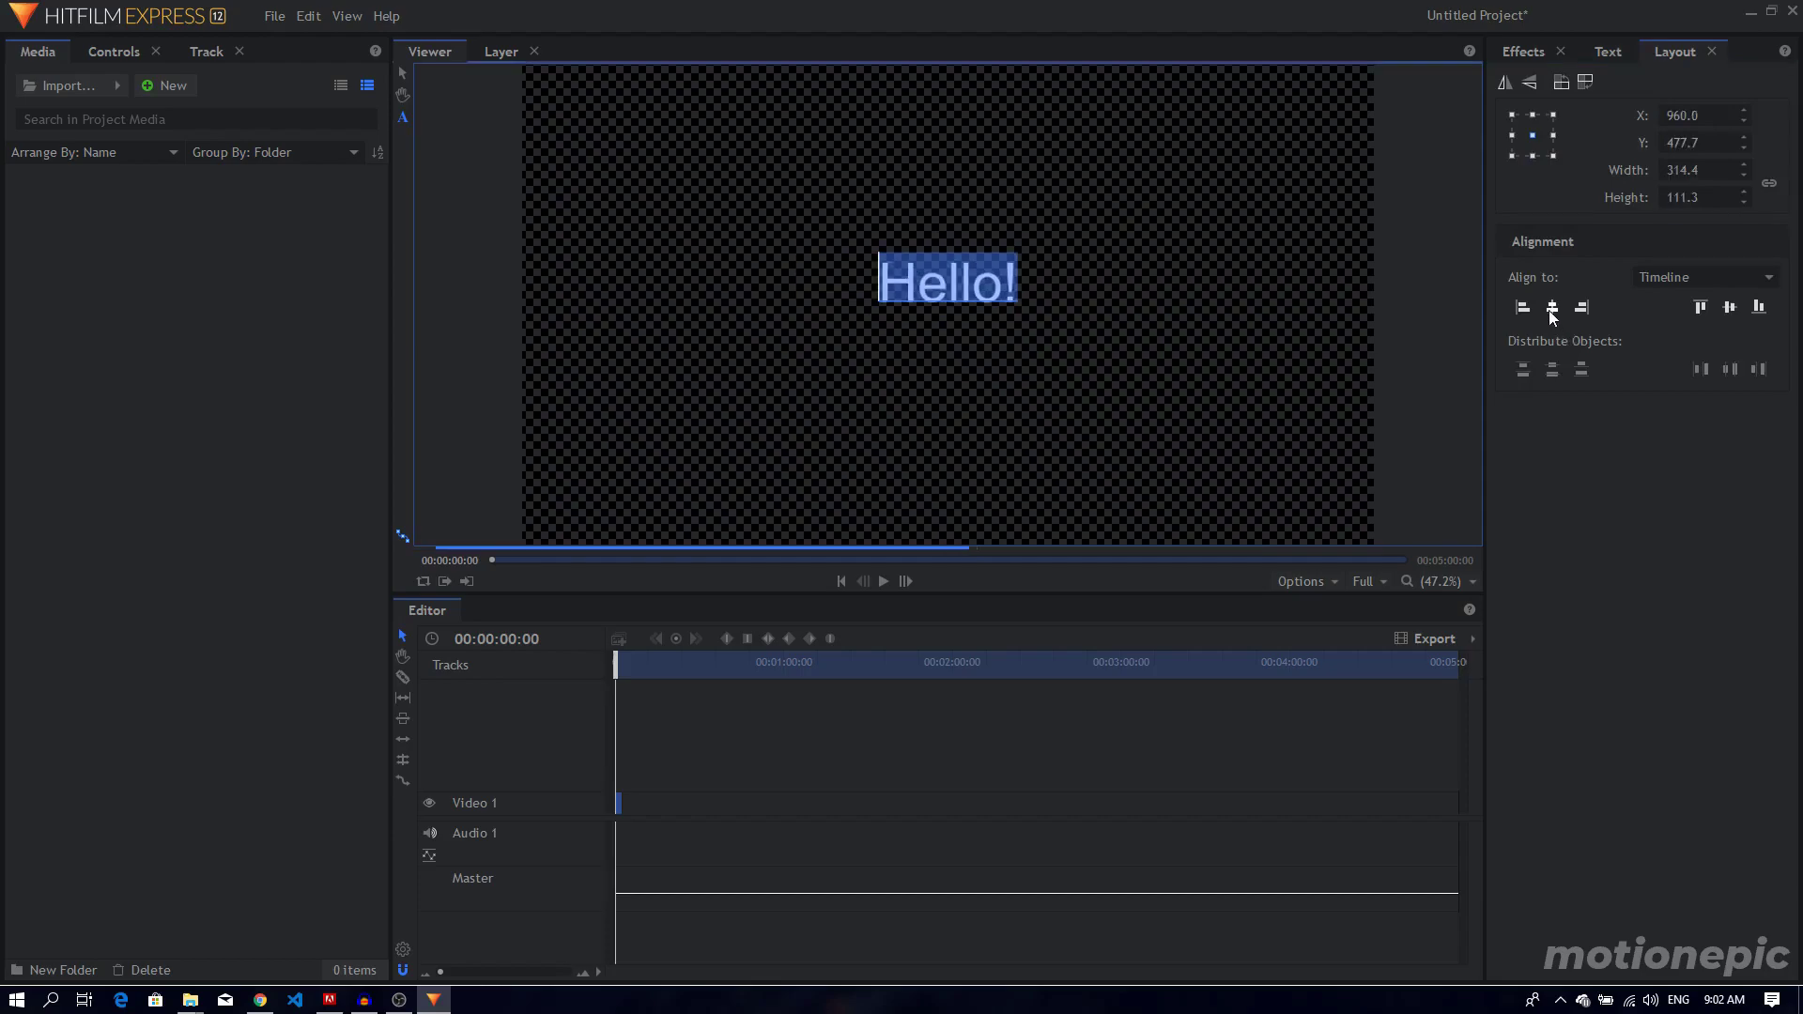
{"action": "left_click", "coordinate": [1729, 308]}
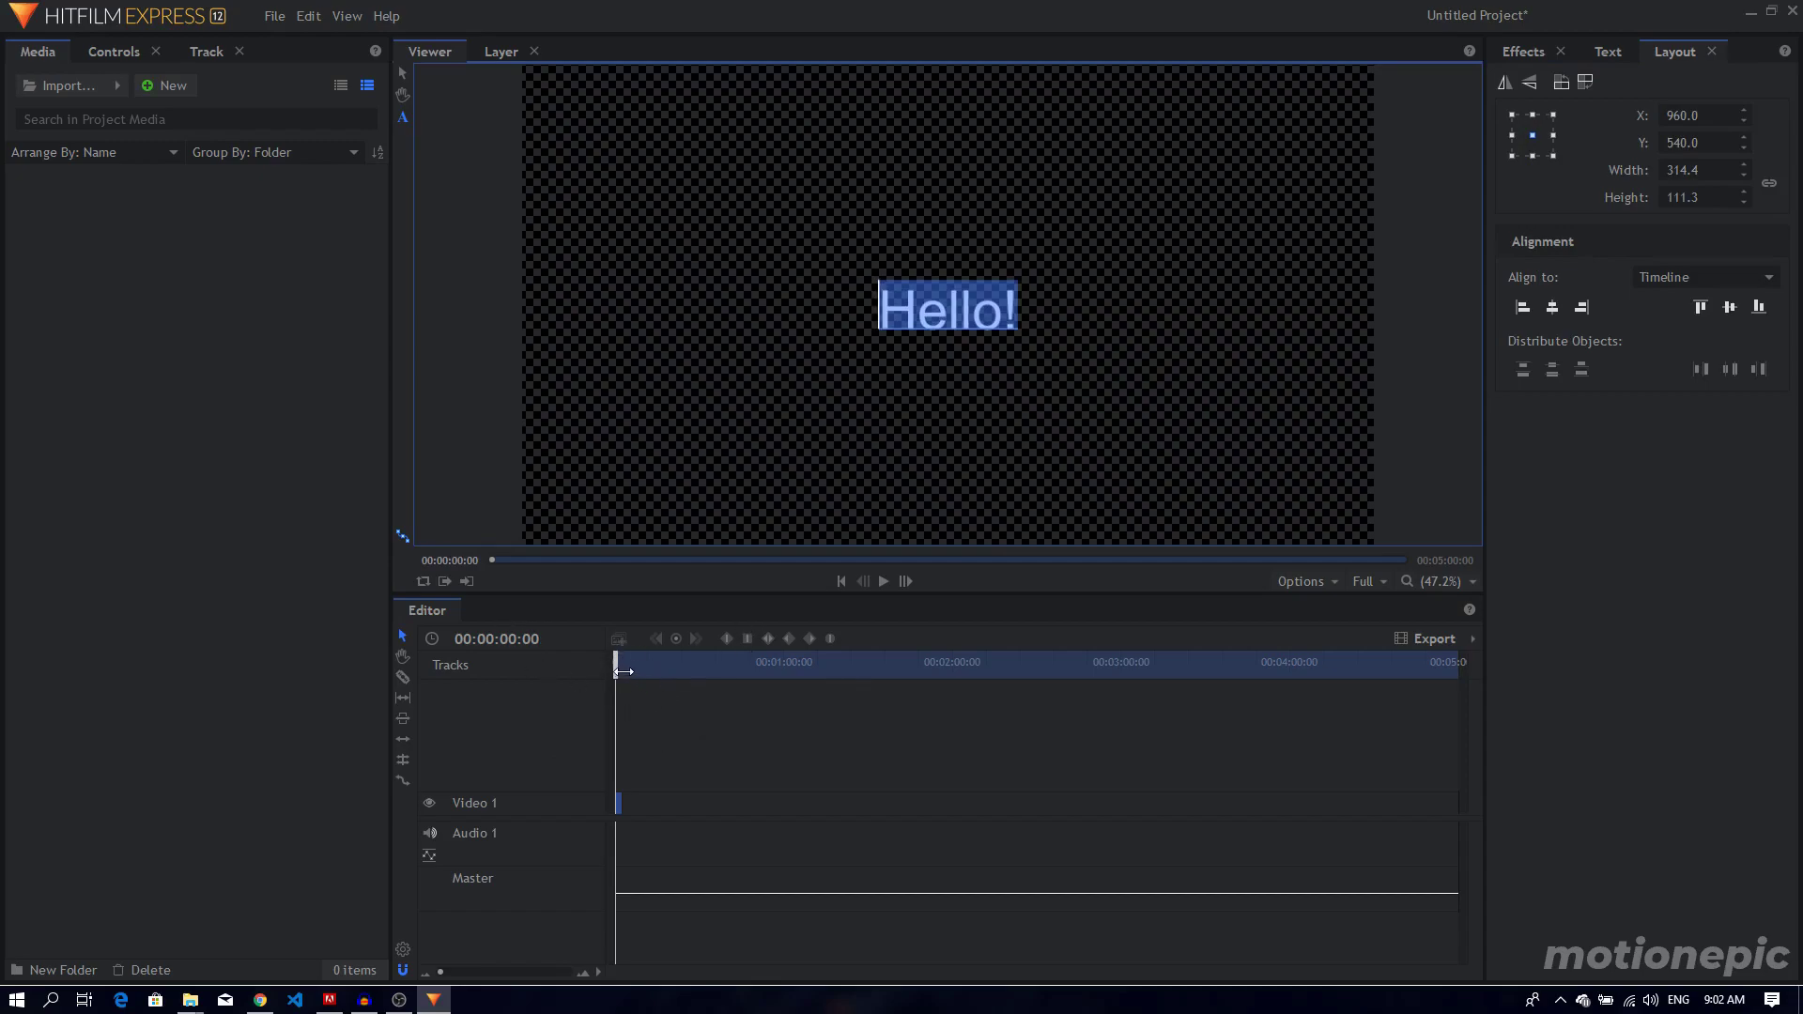
Apply the grey Nickel label to the Hello! Text clip on Video 1.
{"action": "left_click_drag", "start_coordinate": [616, 669], "coordinate": [617, 669]}
{"action": "left_click_drag", "start_coordinate": [460, 975], "coordinate": [454, 975]}
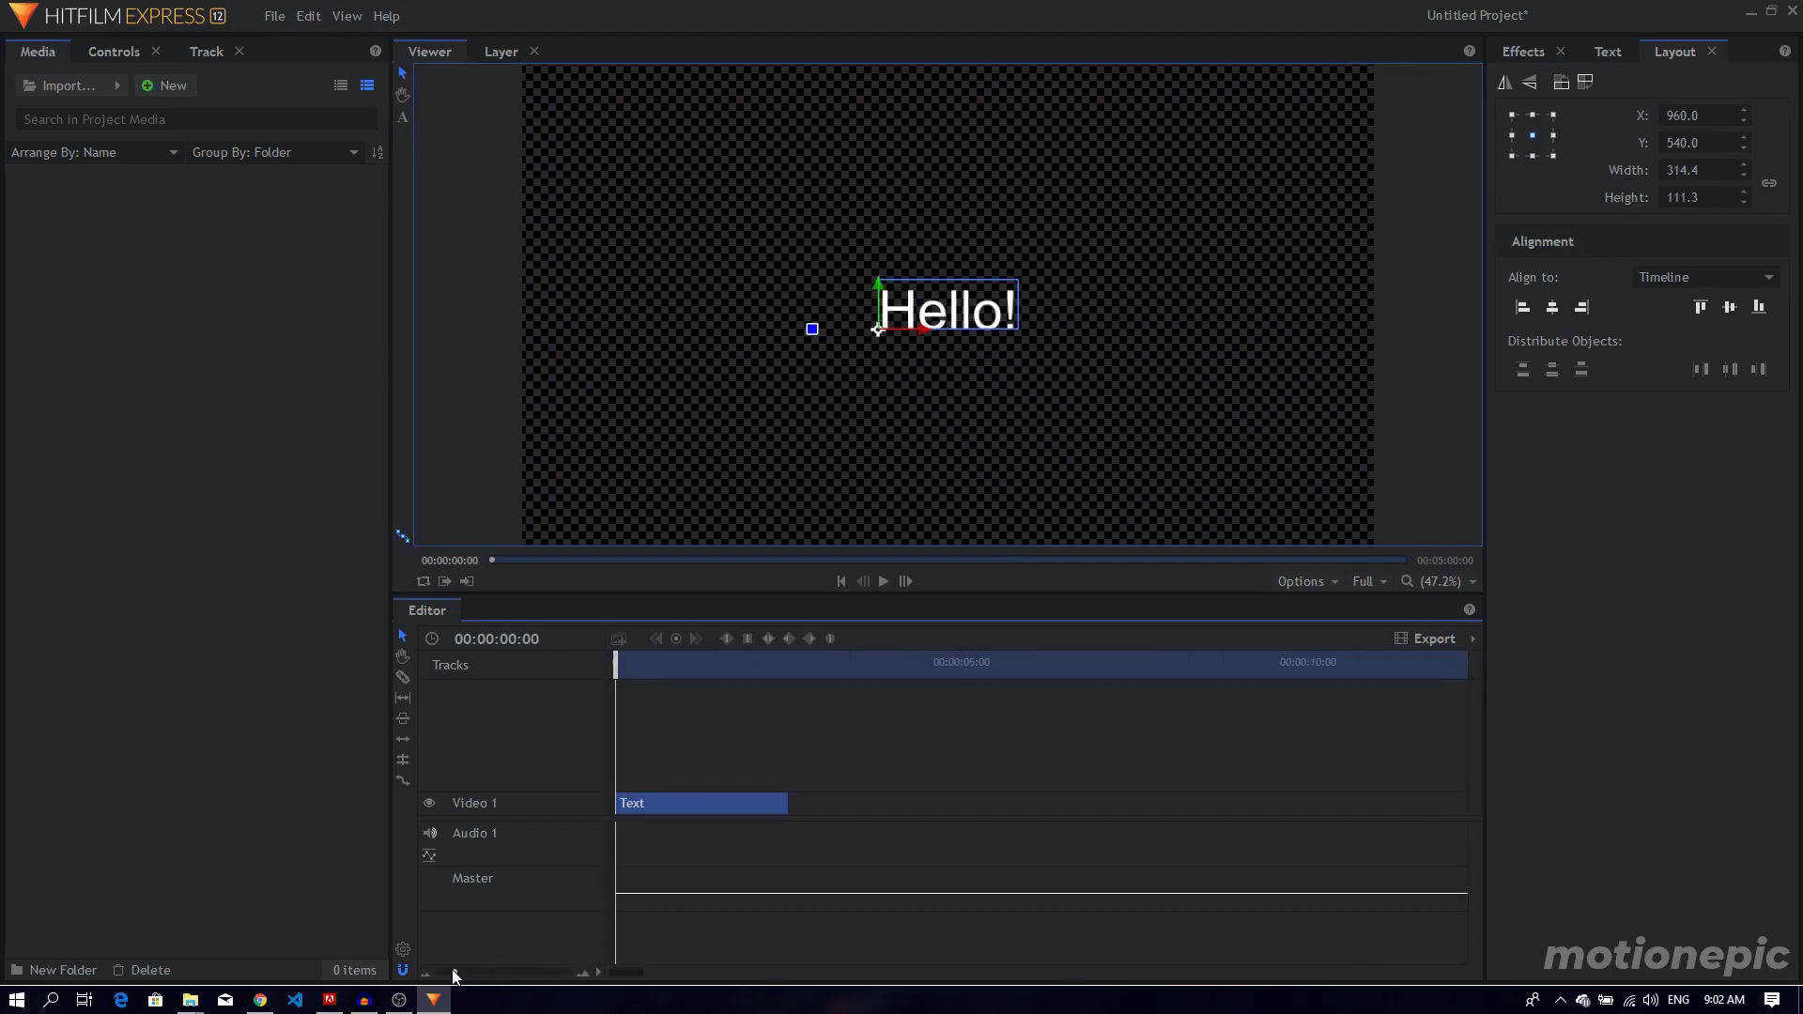
{"action": "right_click", "coordinate": [669, 807]}
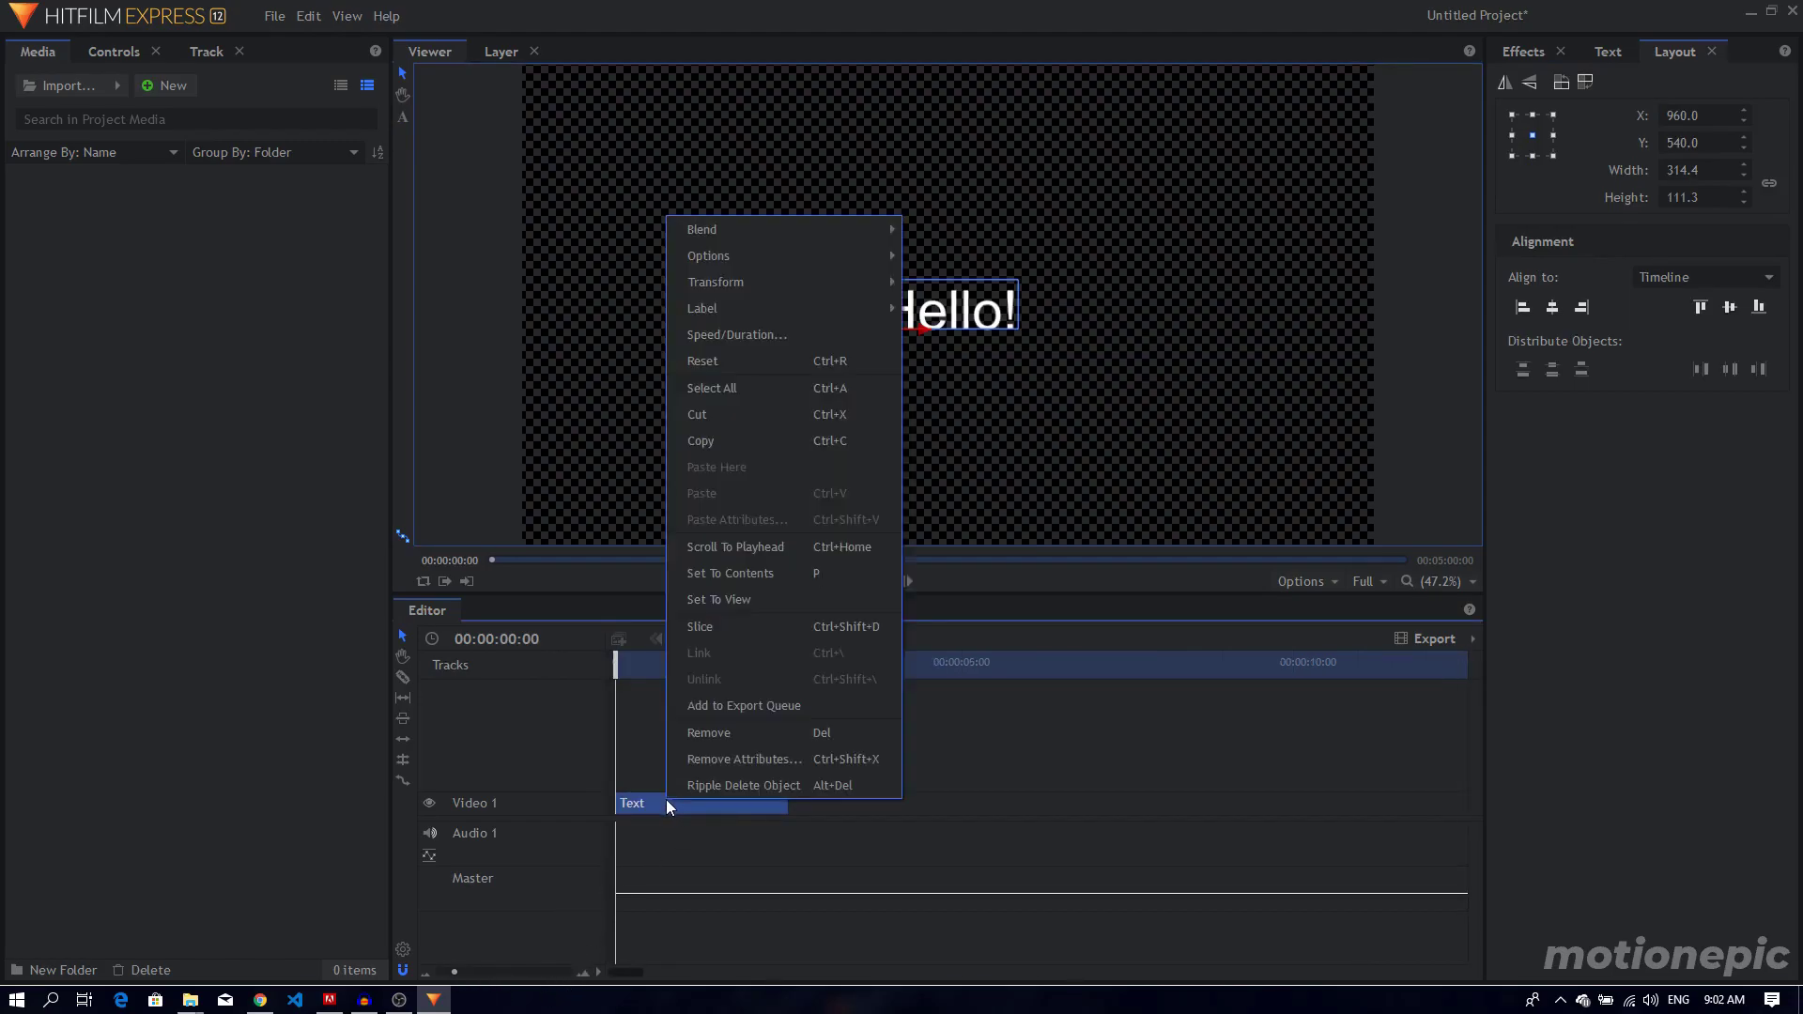
{"action": "mouse_move", "coordinate": [847, 313]}
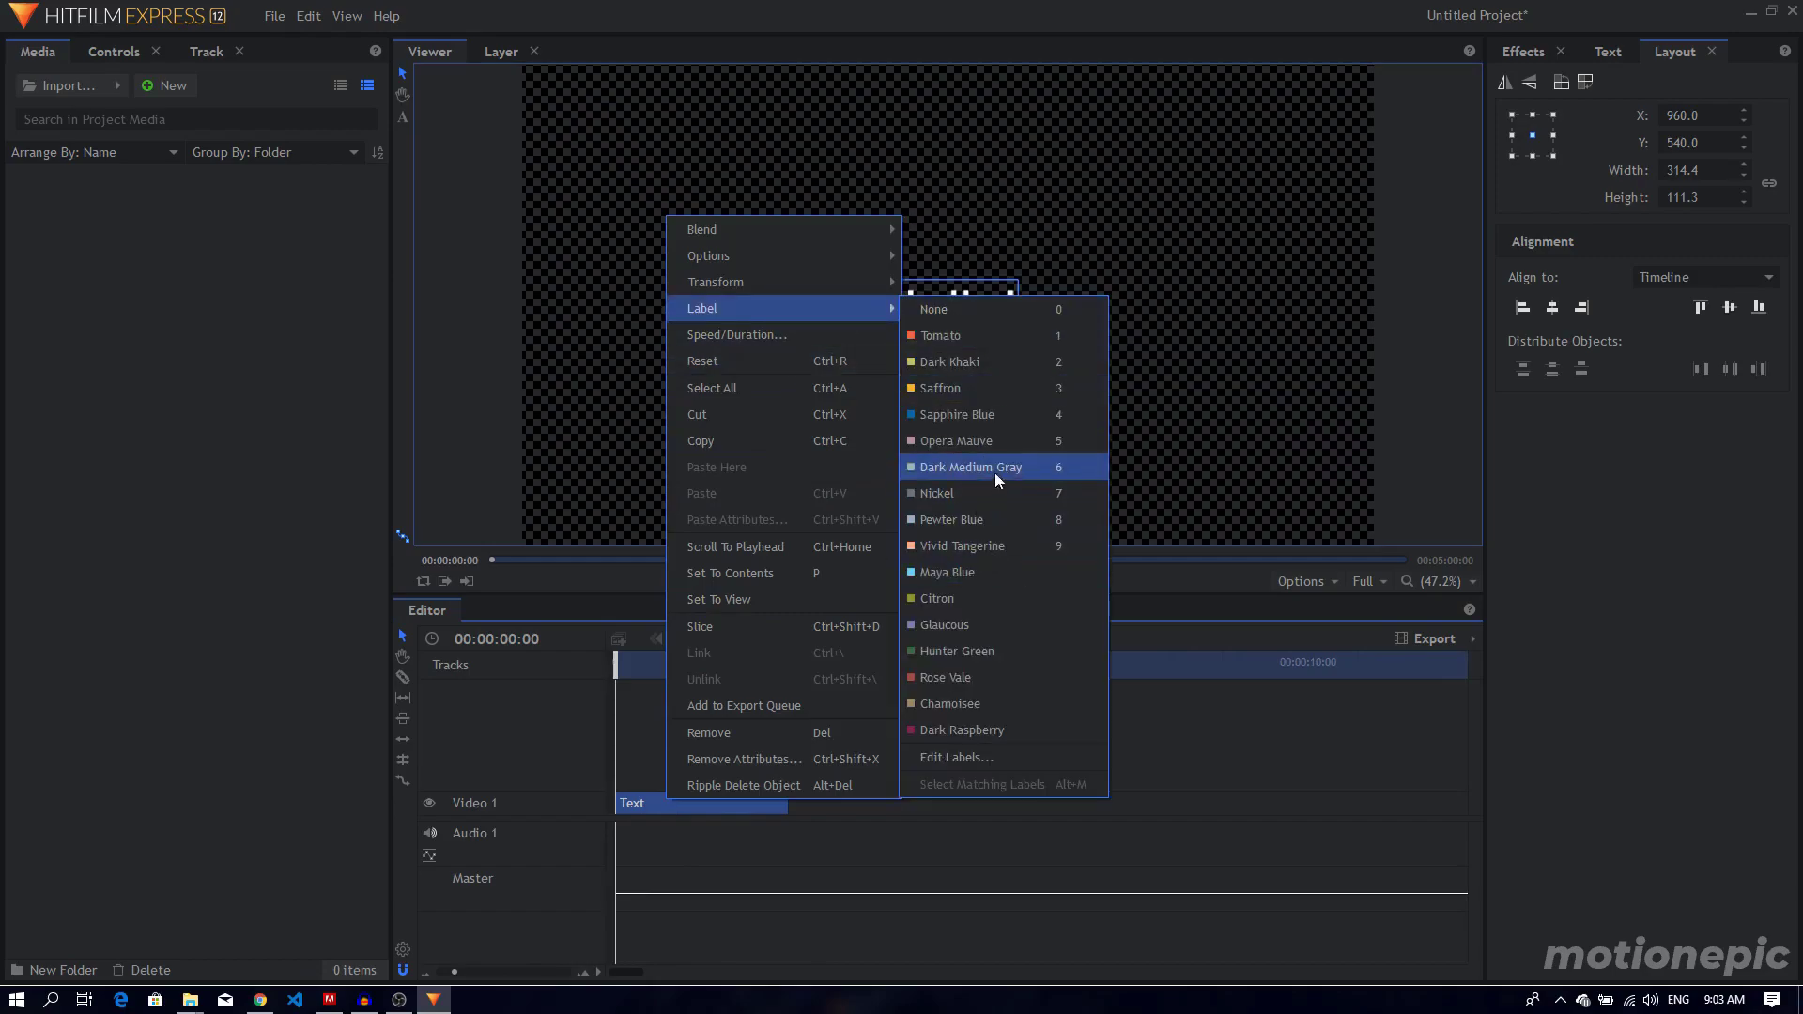
{"action": "left_click", "coordinate": [993, 496]}
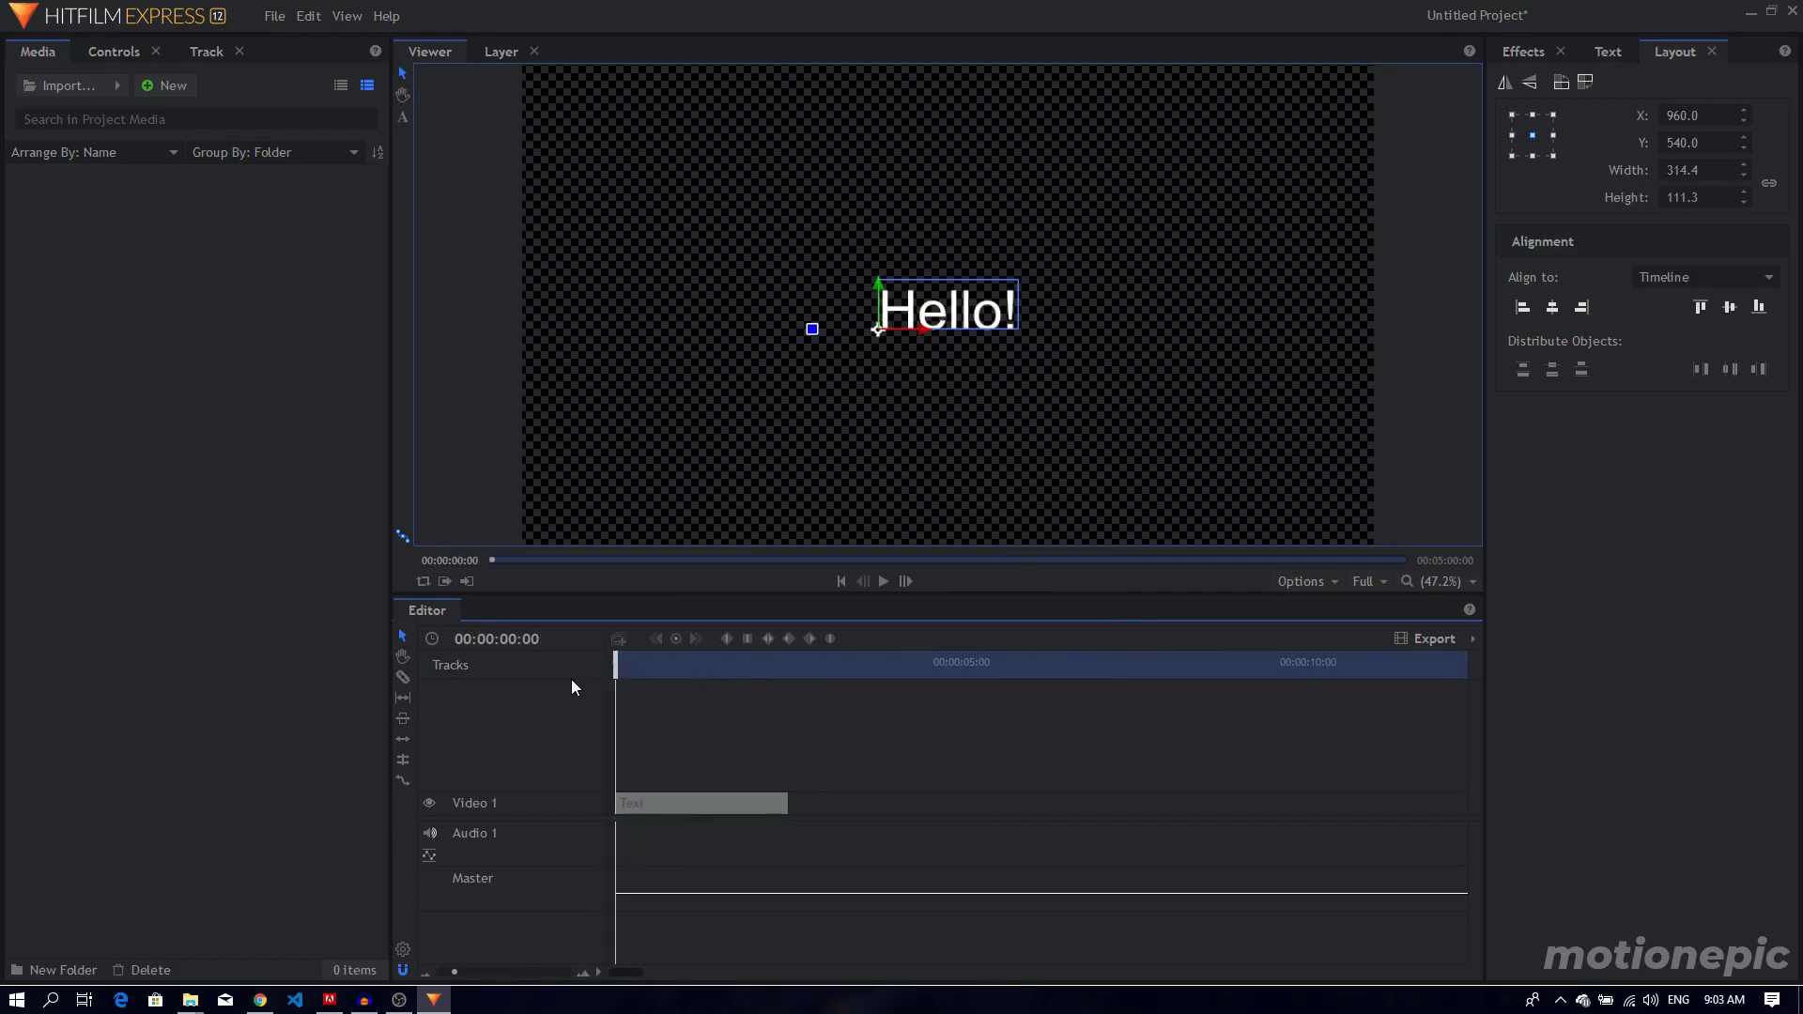
Play the sequence back from the start to check the labelled clip.
{"action": "key", "text": "space"}
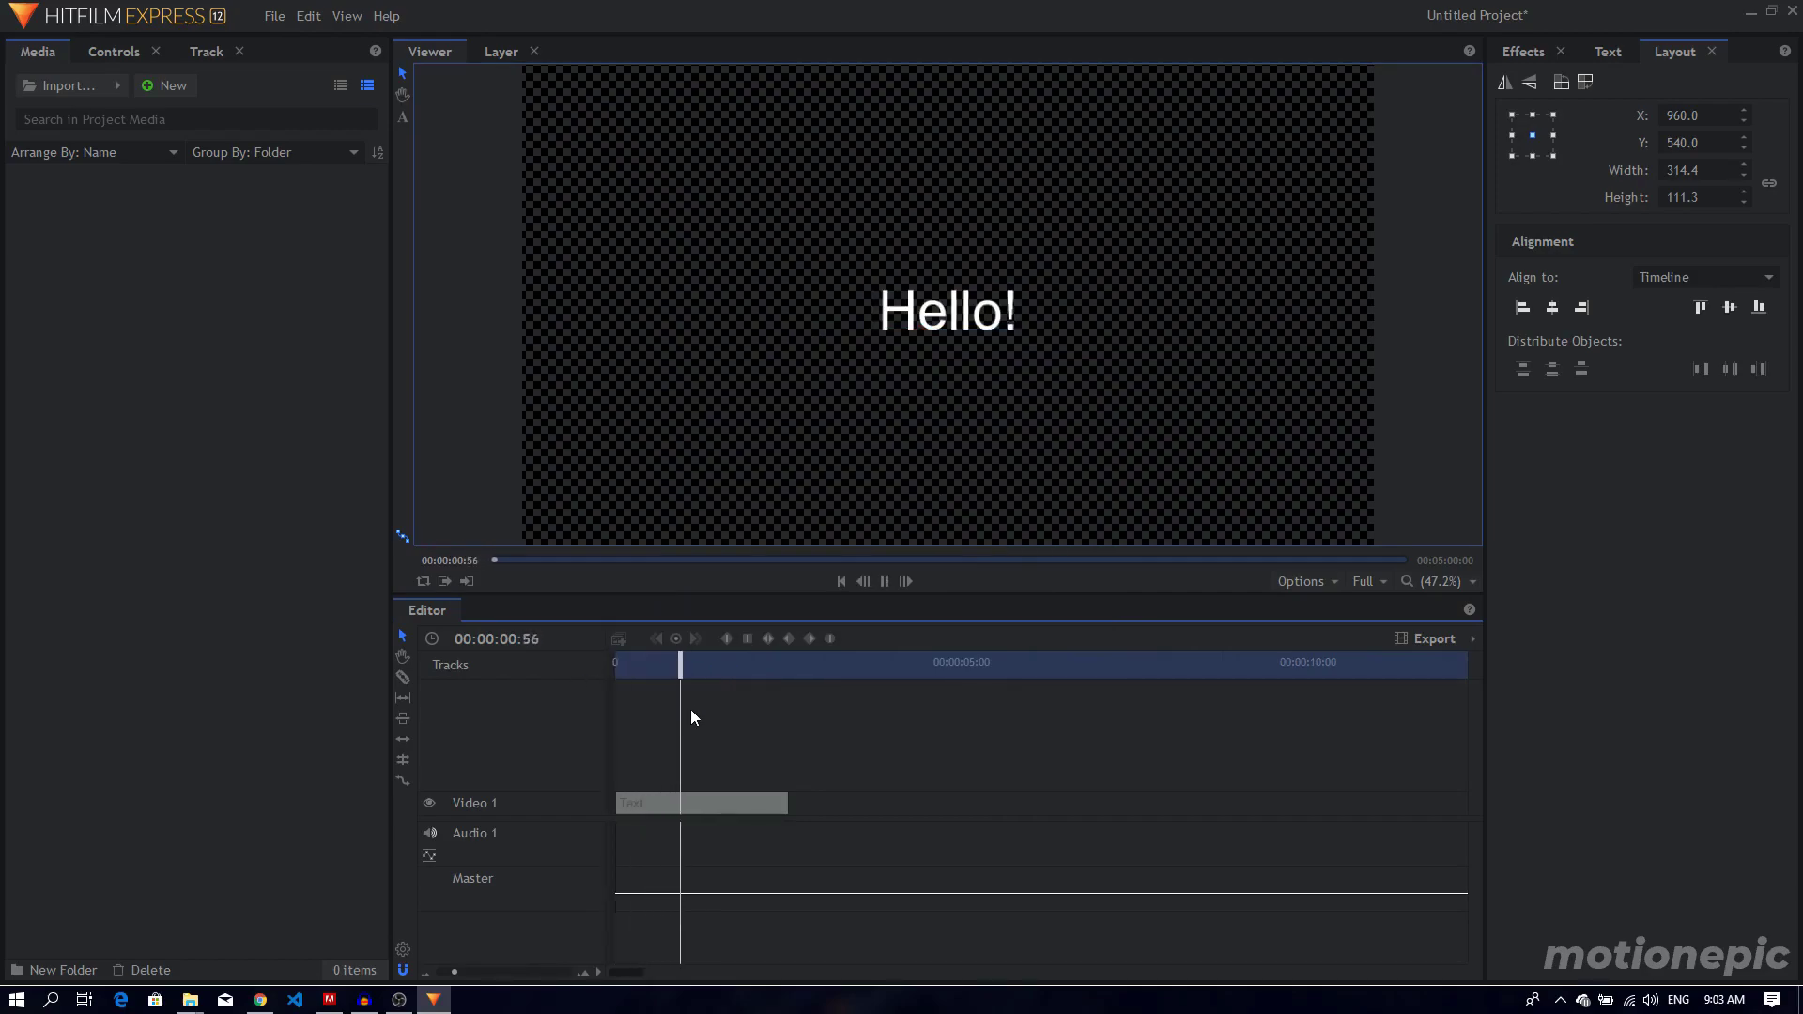
{"action": "key", "text": "space"}
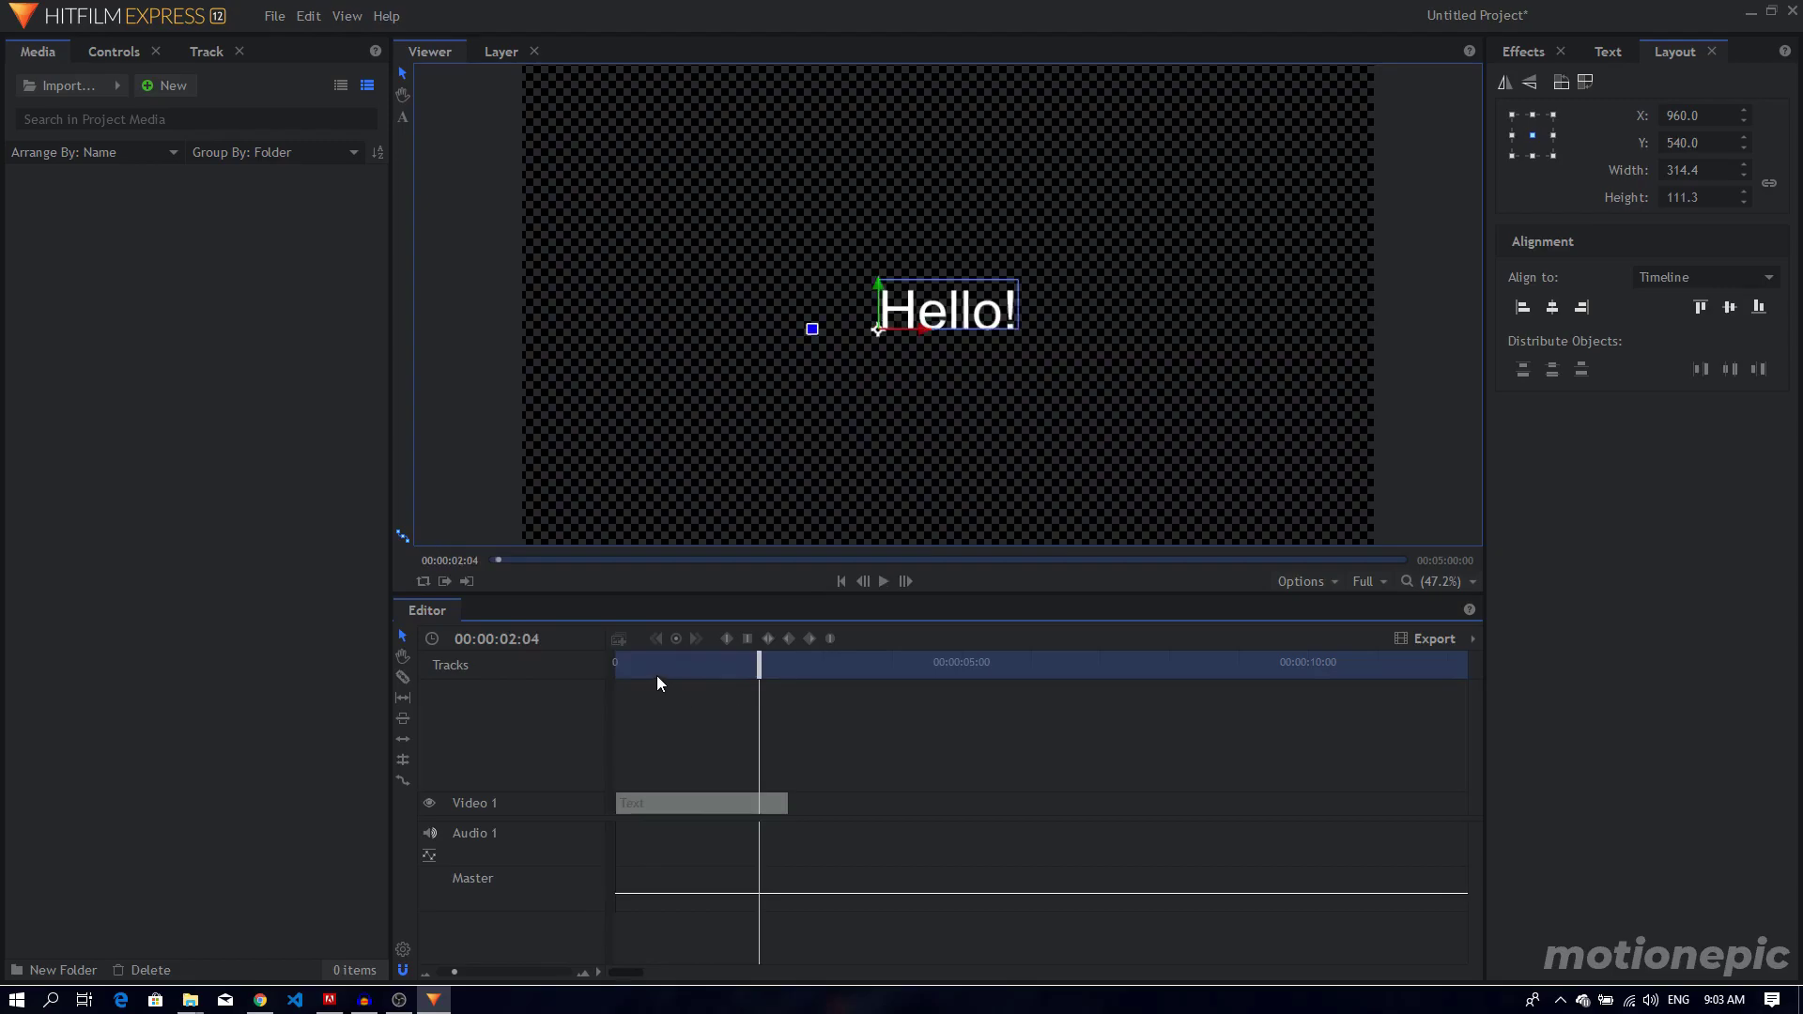
{"action": "left_click_drag", "start_coordinate": [628, 671], "coordinate": [584, 674]}
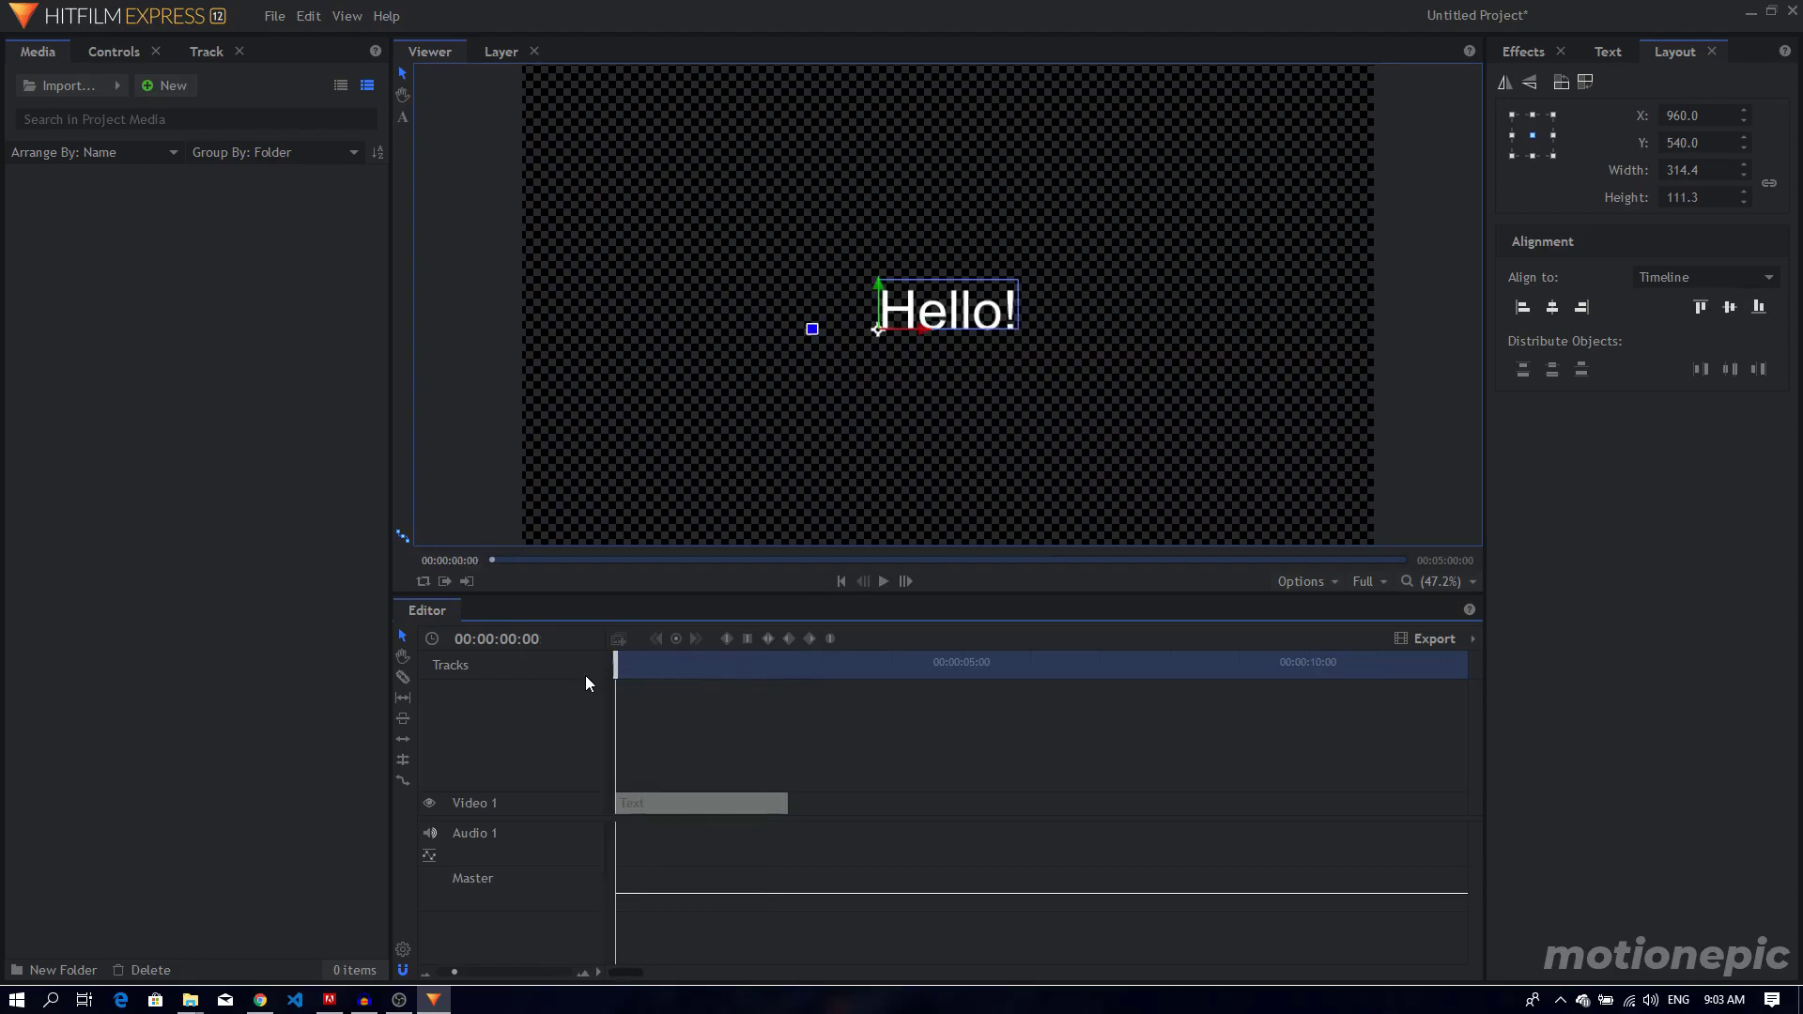
{"action": "key", "text": "space"}
{"action": "key", "text": "space"}
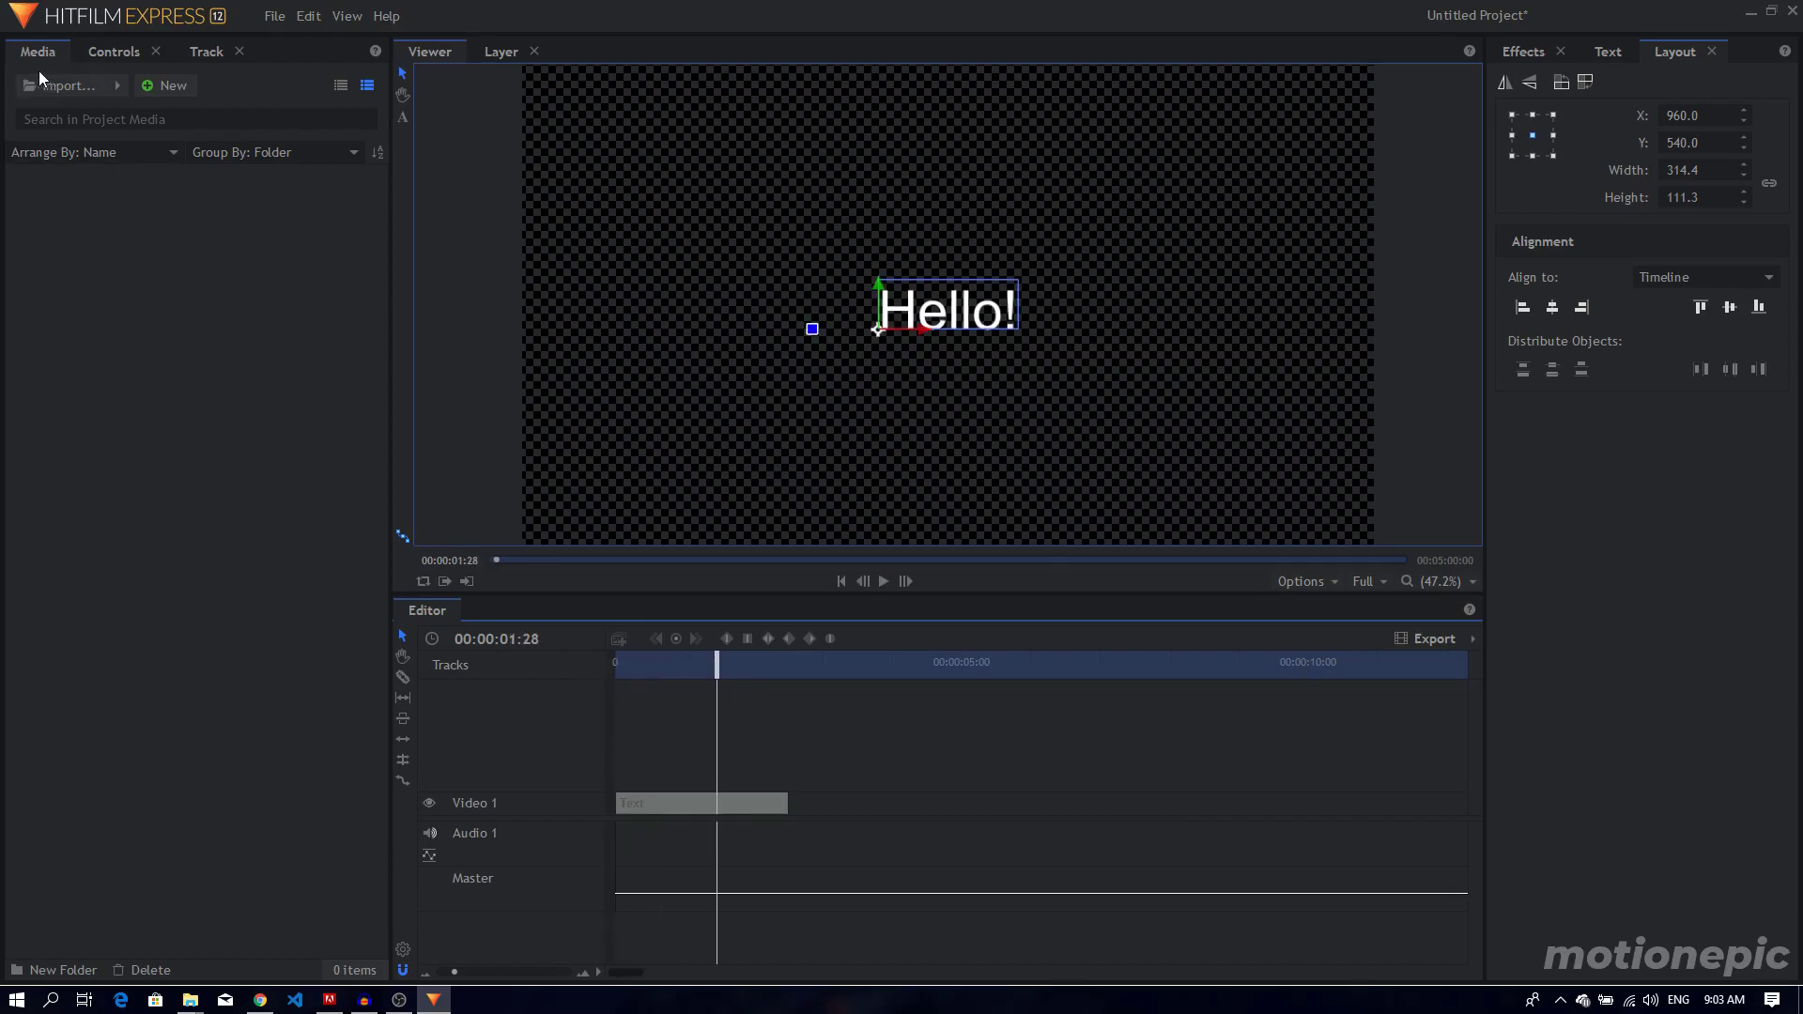
Import the Clean Box Line template from Installed Templates into the Media panel.
{"action": "right_click", "coordinate": [111, 252]}
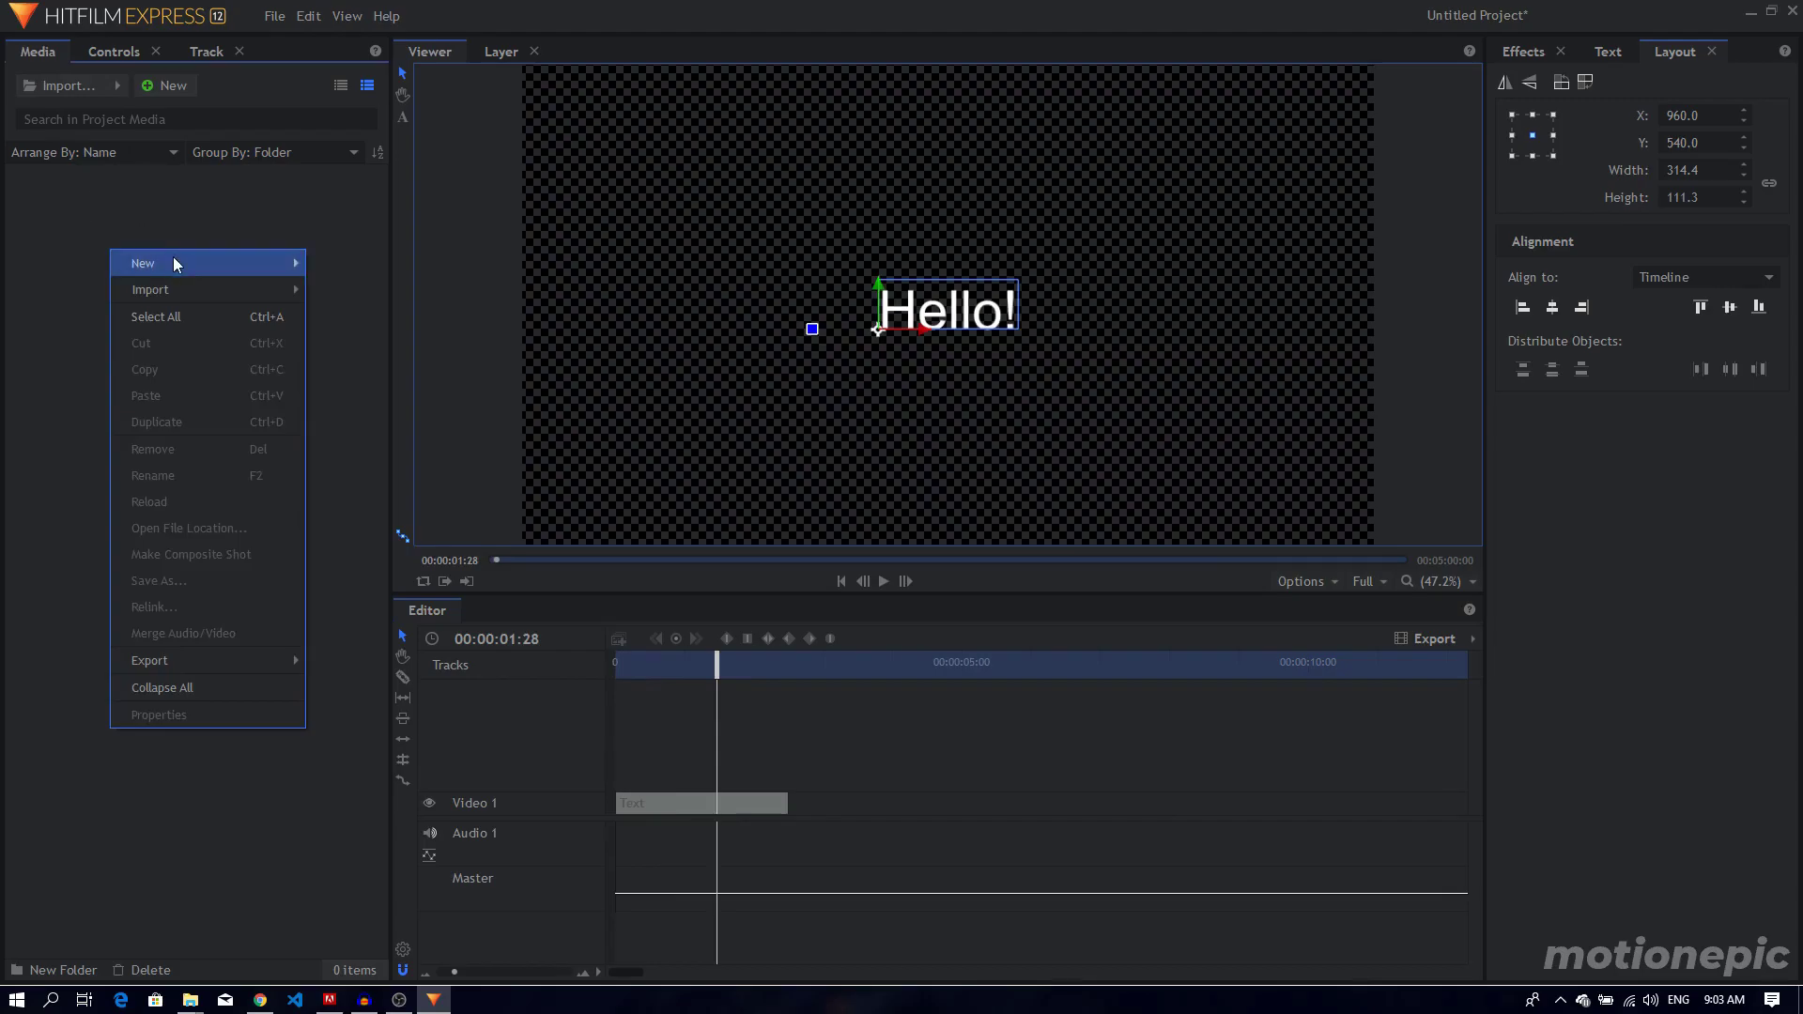
{"action": "mouse_move", "coordinate": [172, 266]}
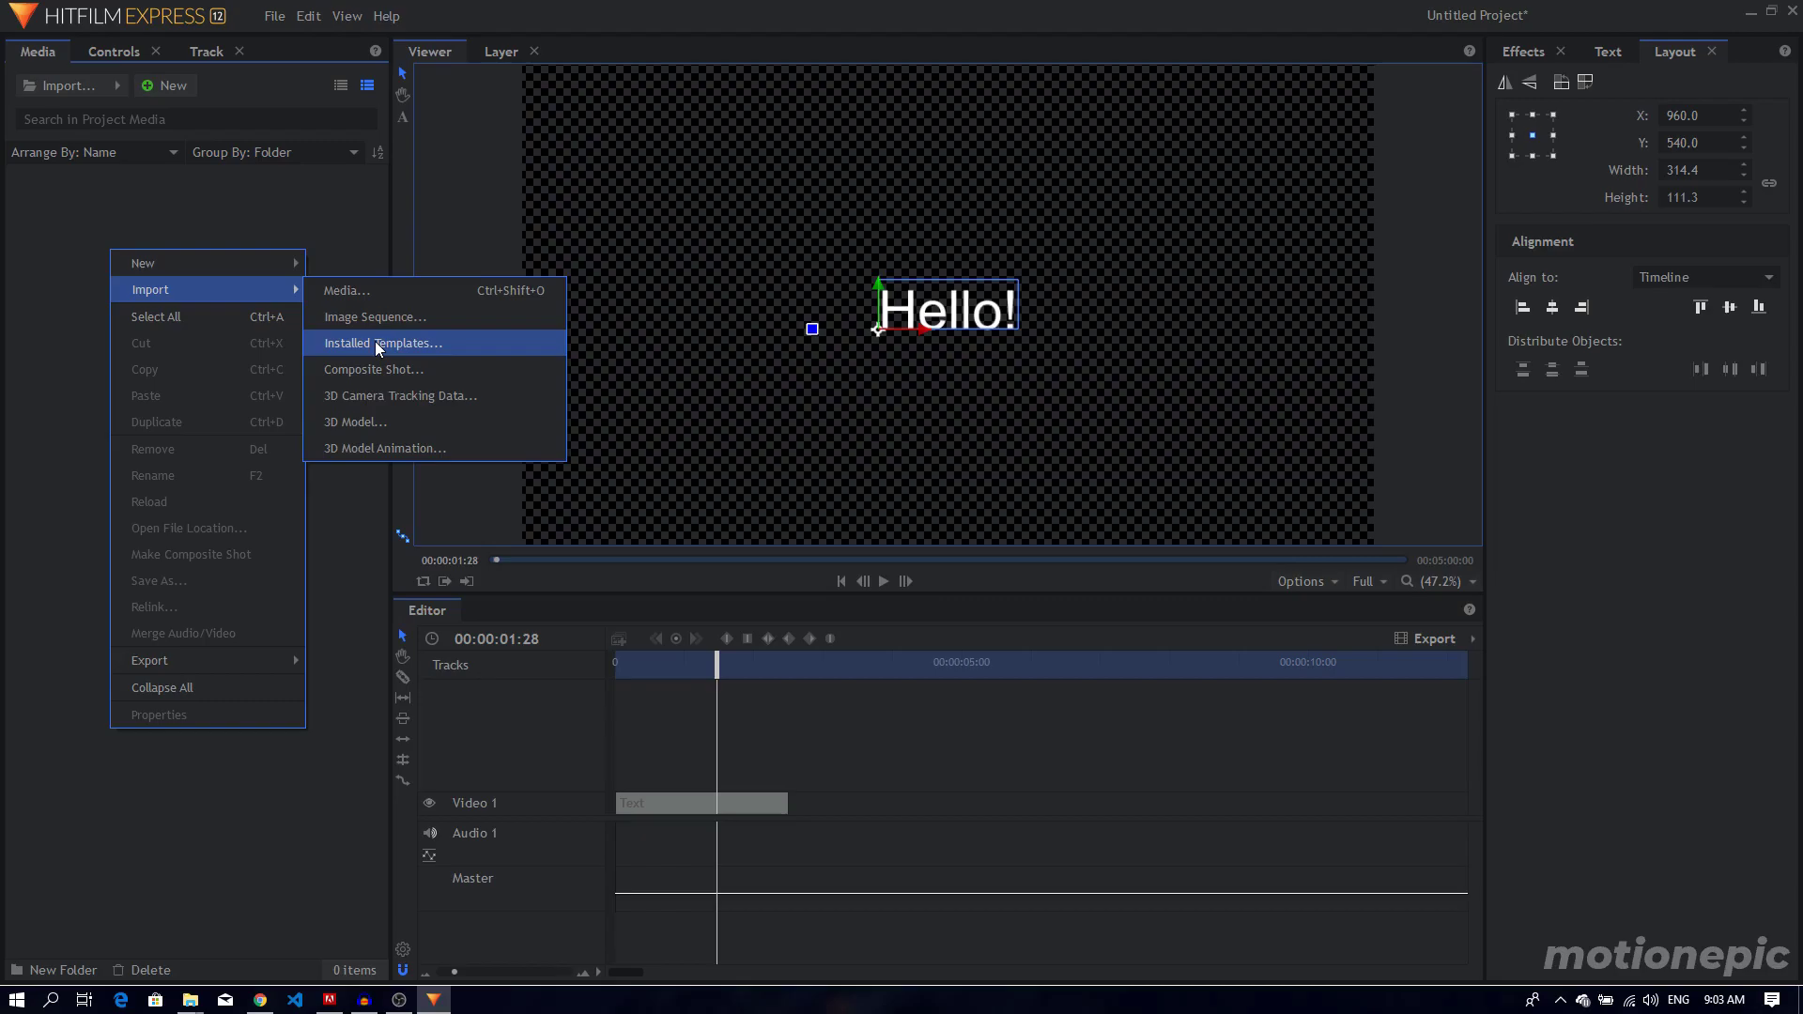
{"action": "left_click", "coordinate": [379, 345]}
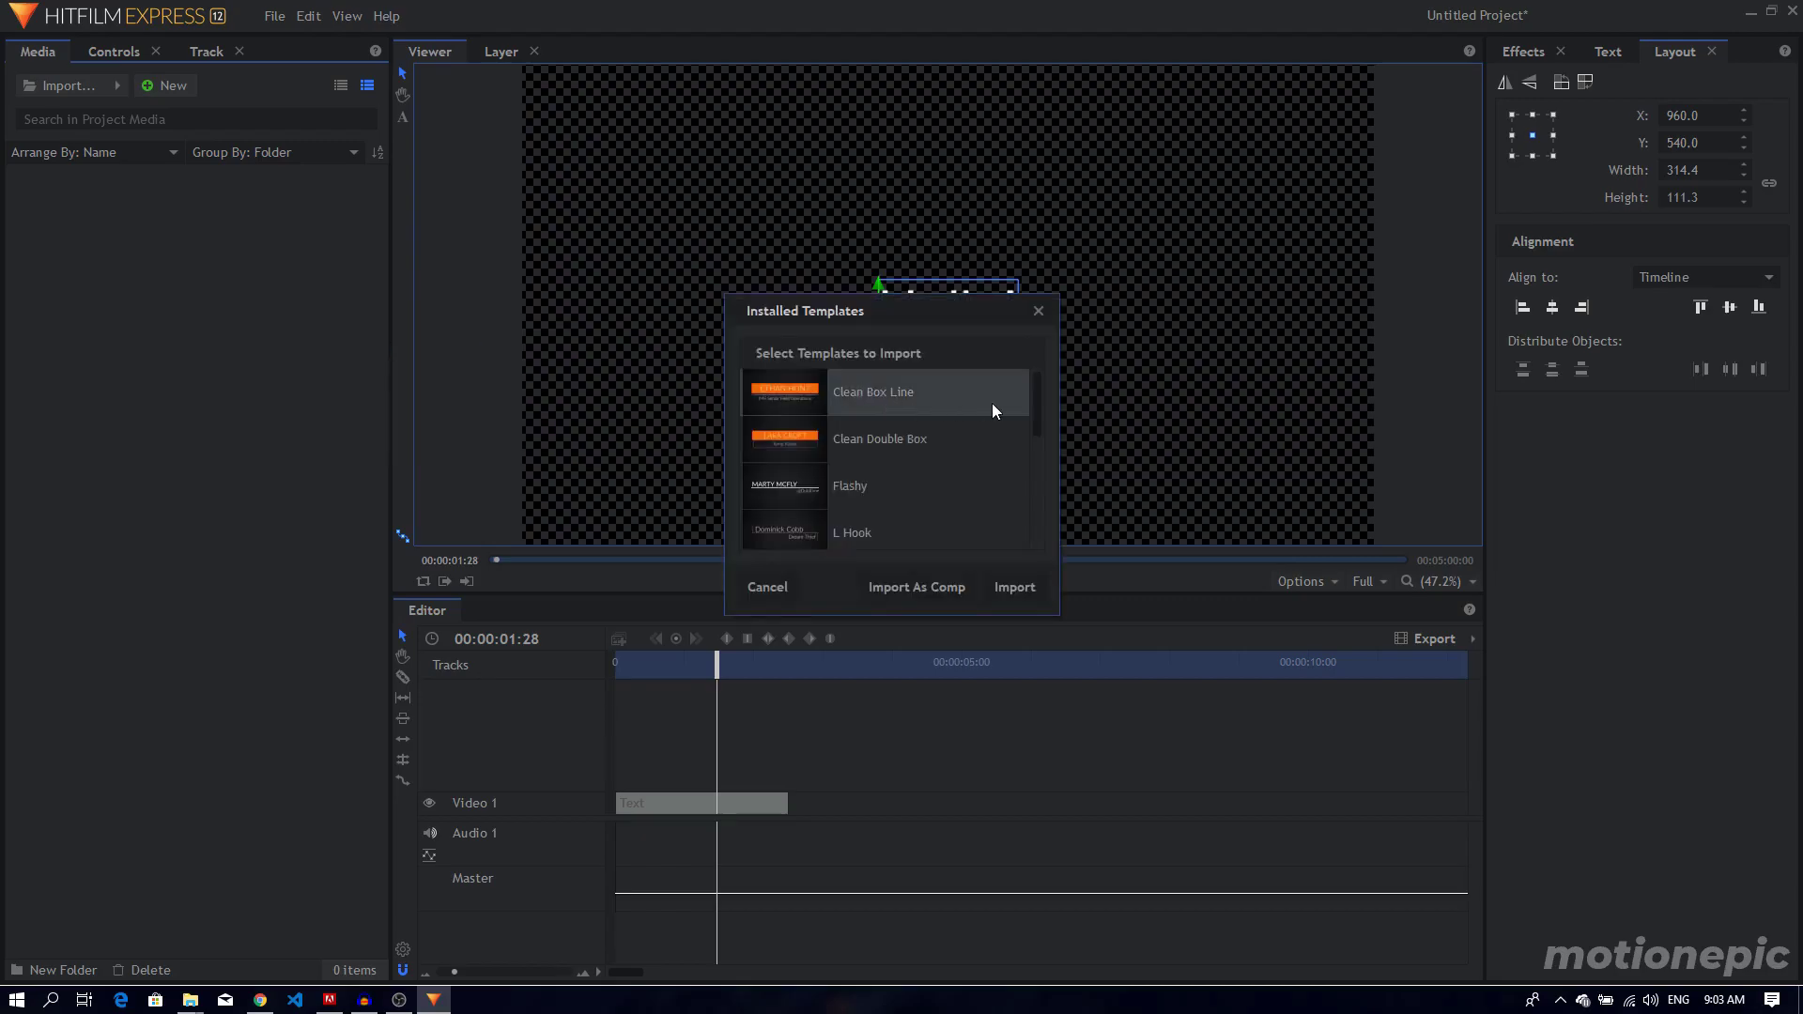
{"action": "mouse_move", "coordinate": [1037, 409]}
{"action": "left_mouse_down"}
{"action": "mouse_move", "coordinate": [1034, 522]}
{"action": "mouse_move", "coordinate": [1039, 414]}
{"action": "left_mouse_up"}
{"action": "left_click", "coordinate": [887, 392]}
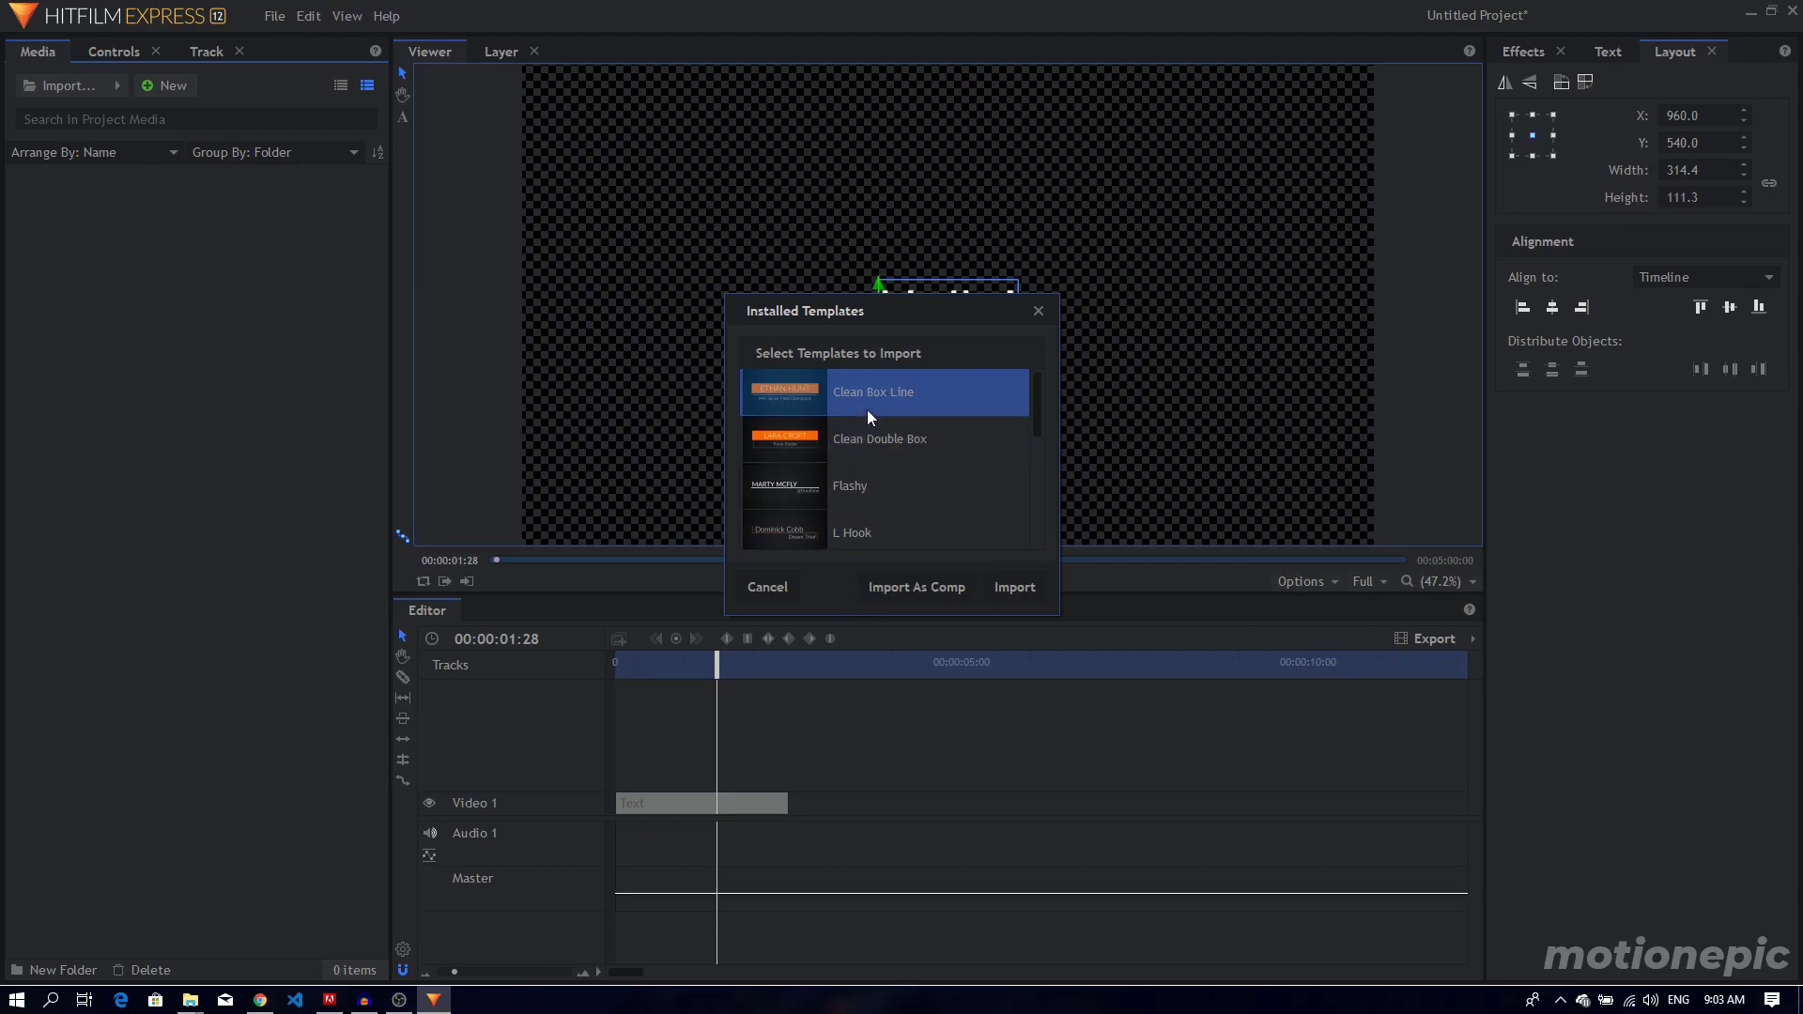
{"action": "left_click", "coordinate": [1020, 590]}
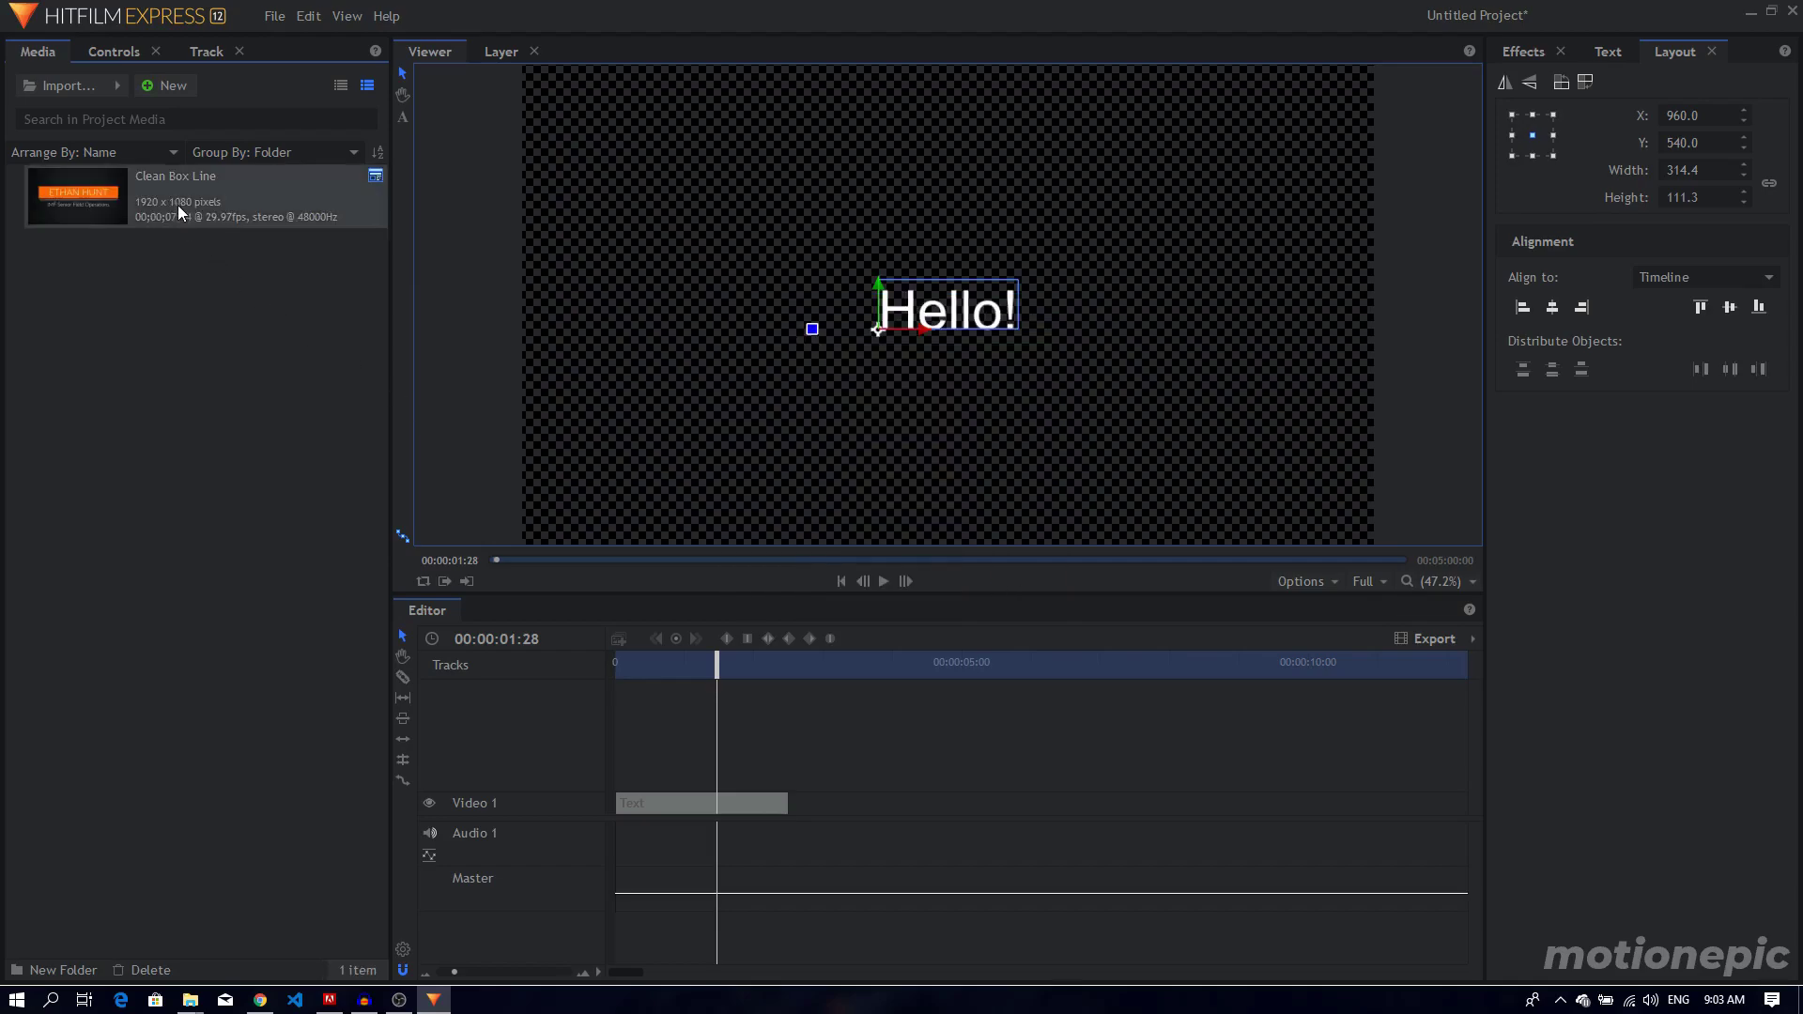
Place Clean Box Line on Video 1 after the Text clip and preview its animation.
{"action": "left_click_drag", "start_coordinate": [178, 205], "coordinate": [821, 803]}
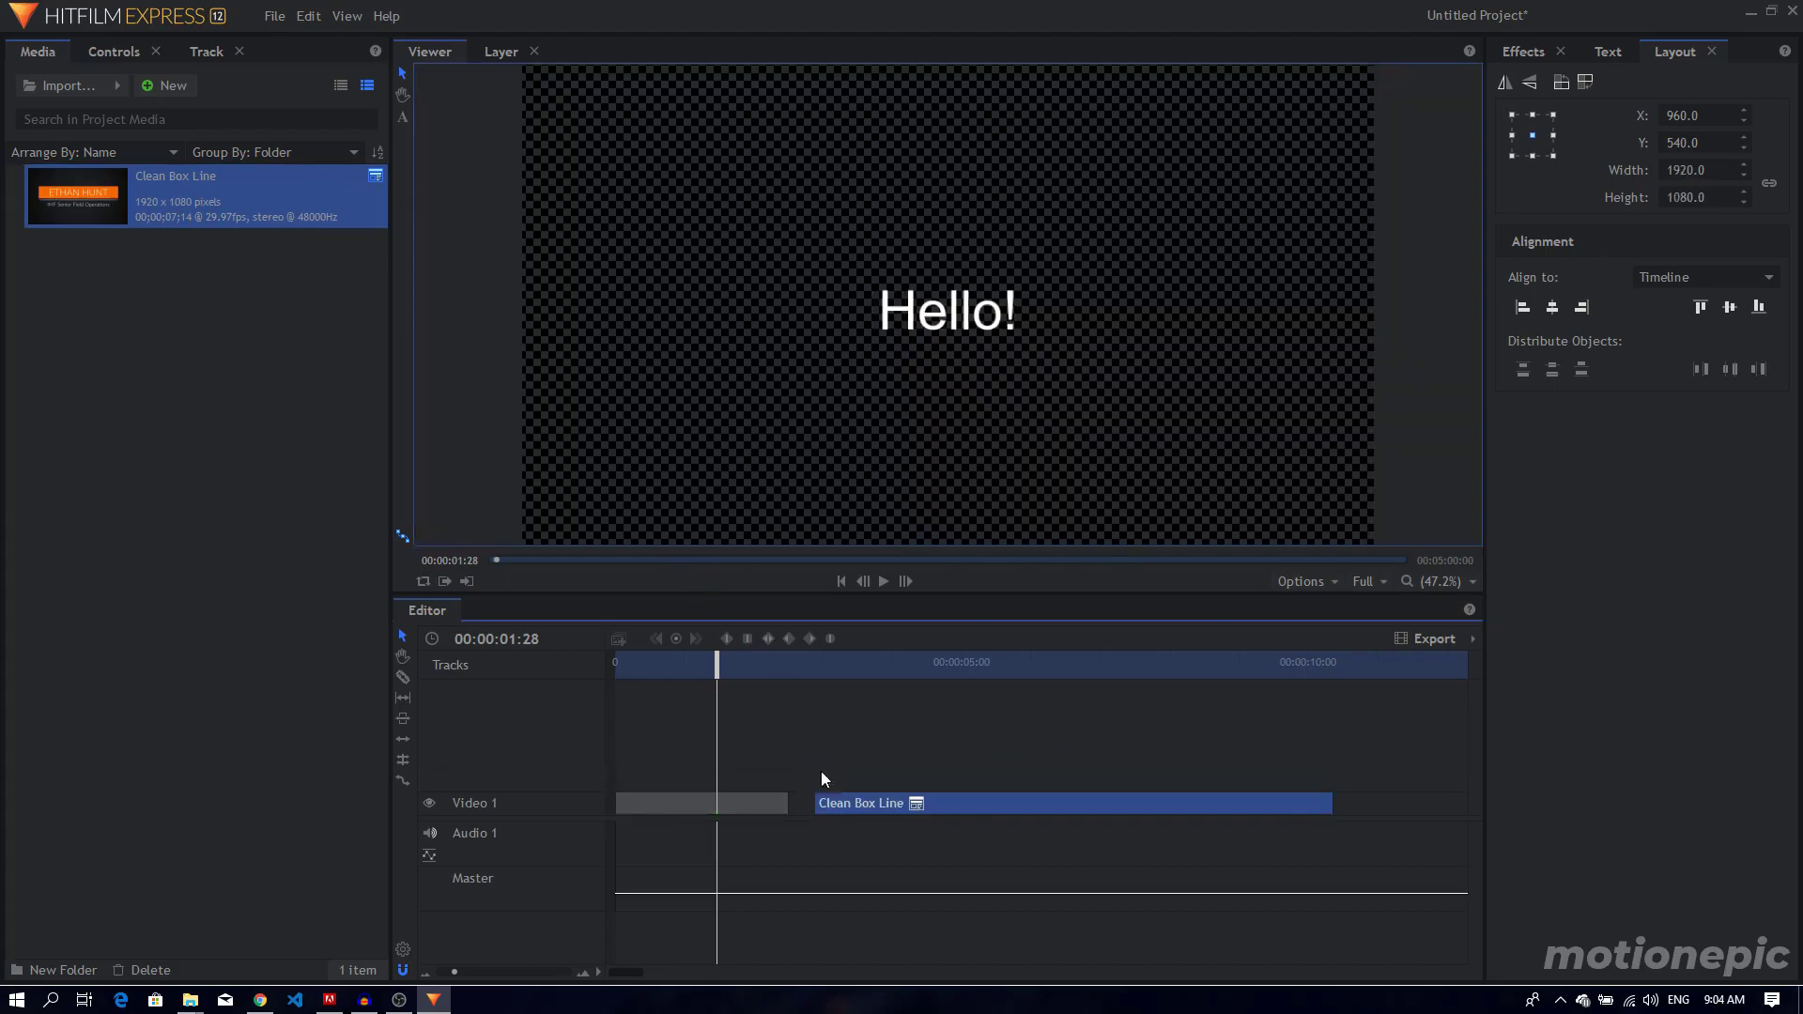
{"action": "left_click", "coordinate": [825, 670]}
{"action": "key", "text": "space"}
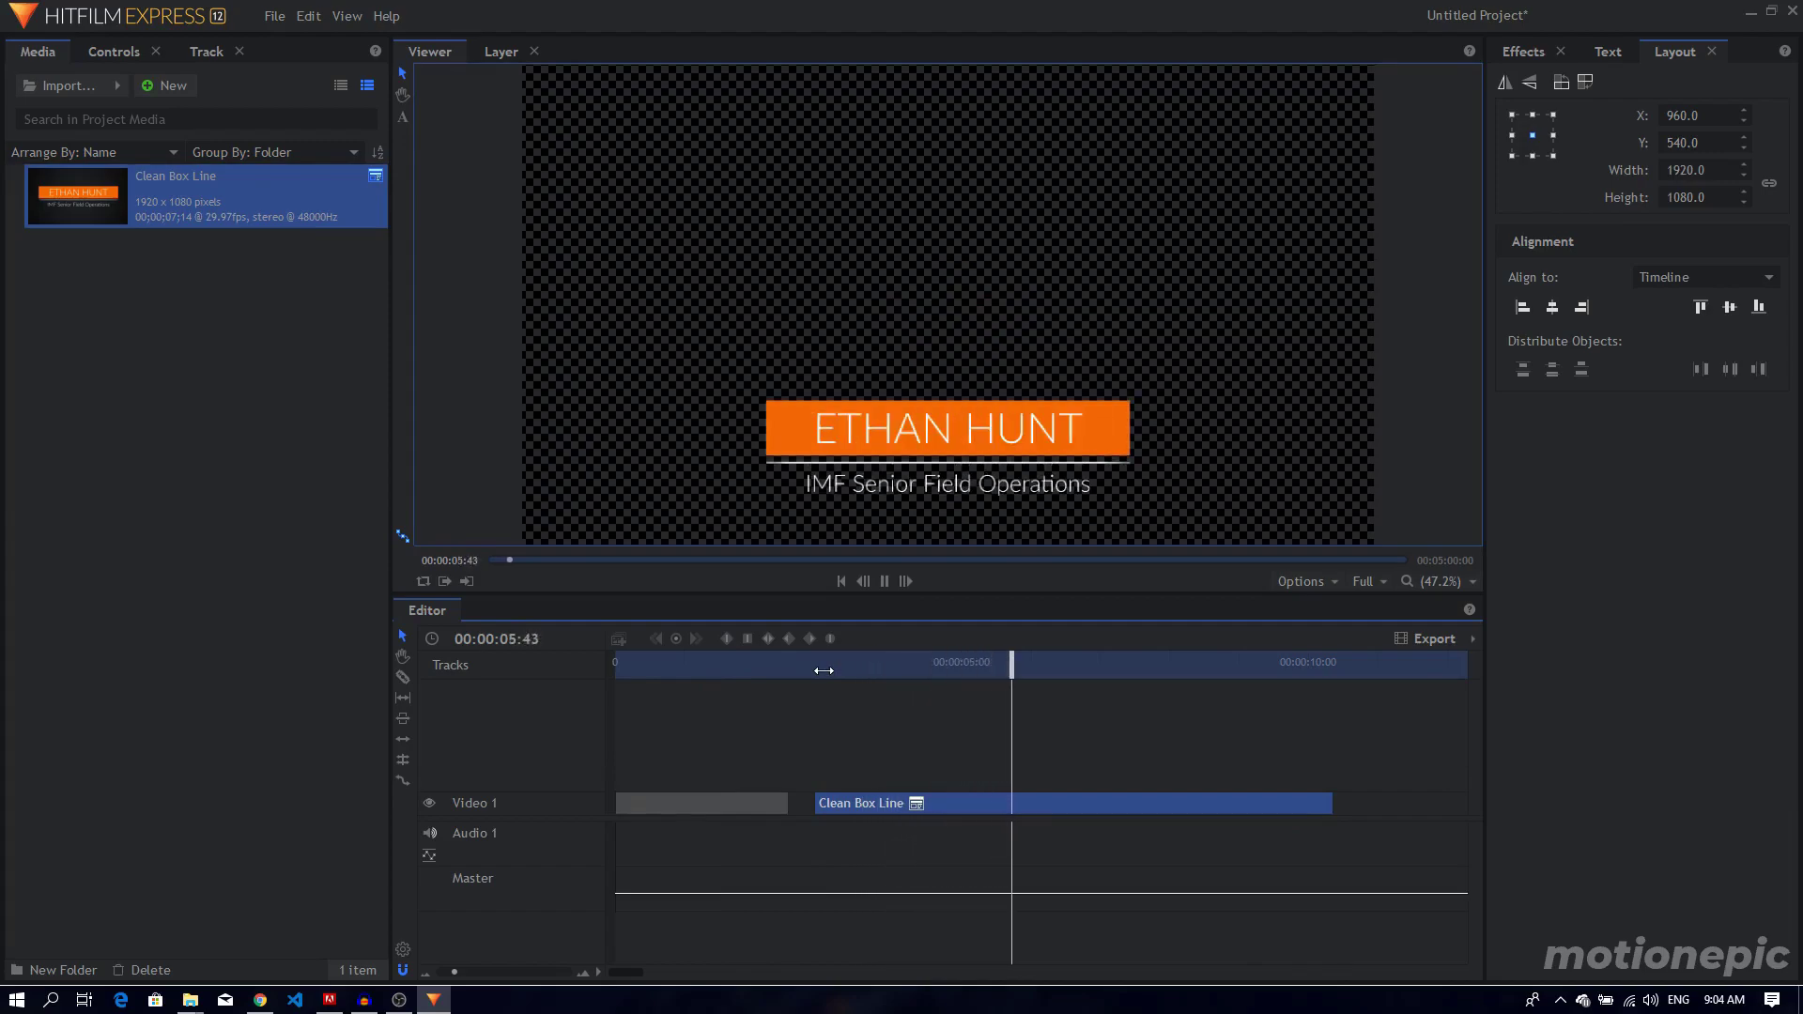
Pause on the full lower third, test-retype its main title, then undo the change.
{"action": "key", "text": "space"}
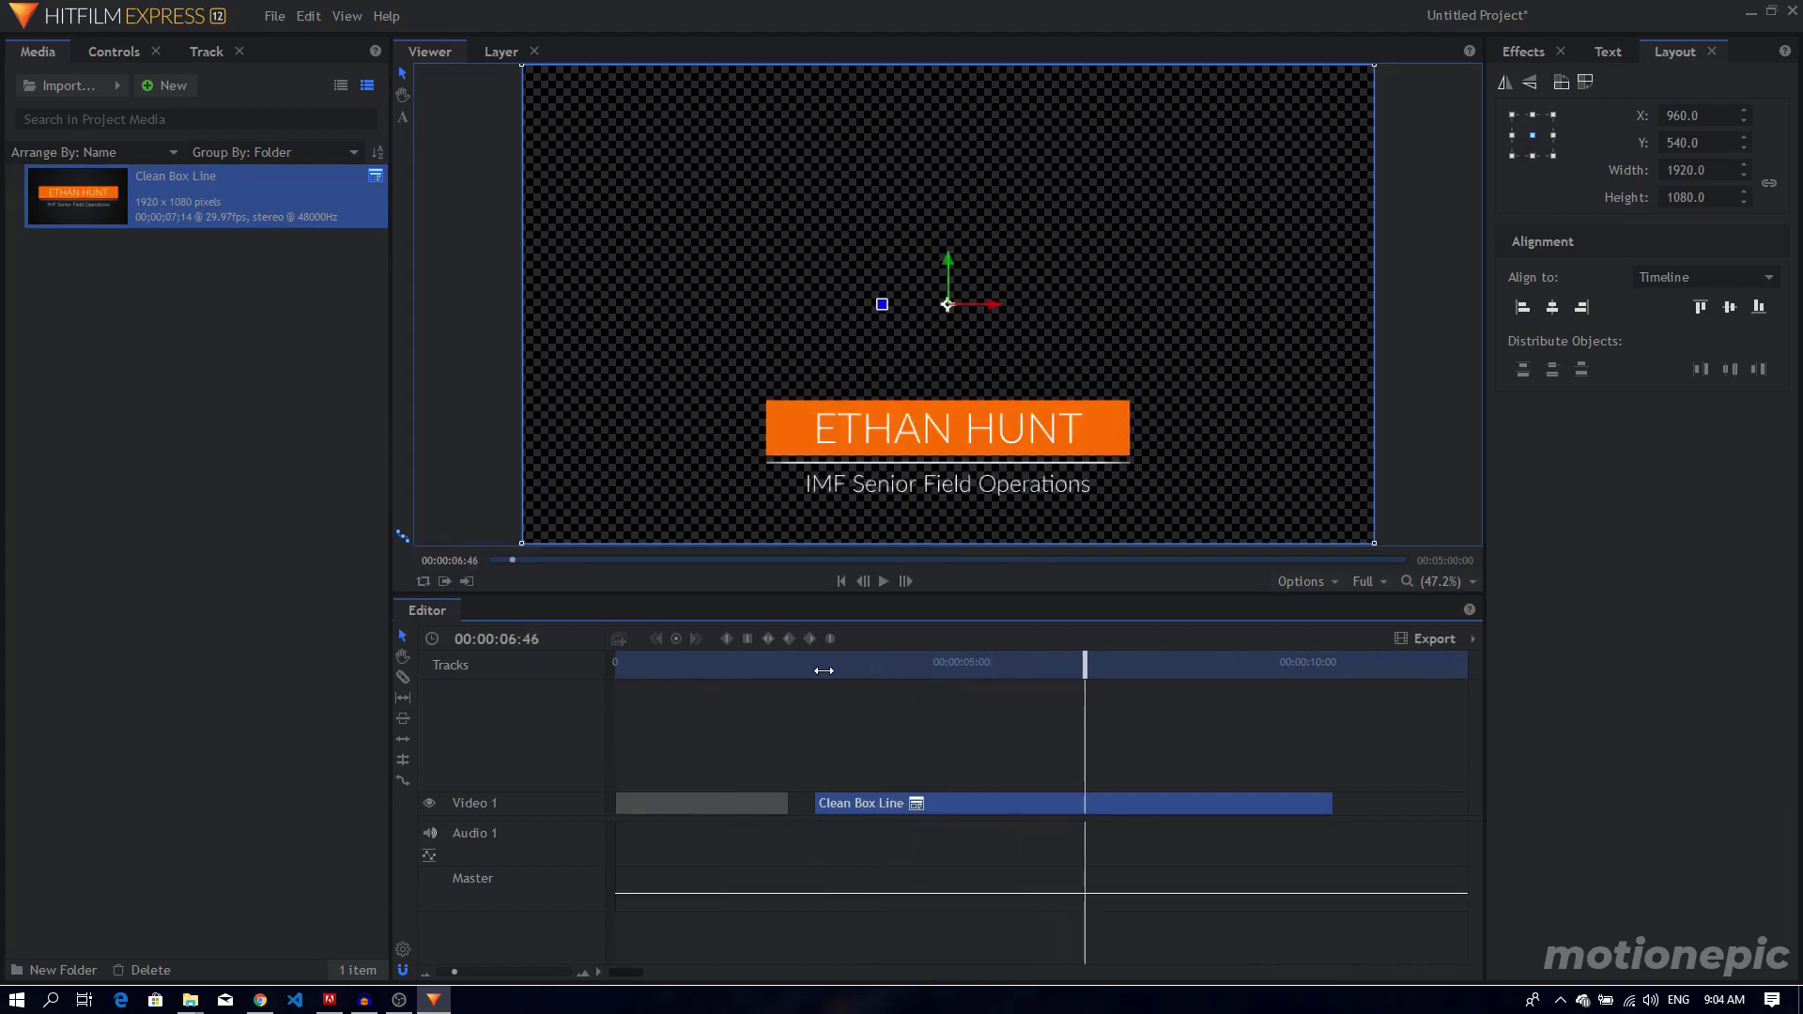
{"action": "left_click", "coordinate": [408, 121]}
{"action": "left_click_drag", "start_coordinate": [1099, 443], "coordinate": [788, 439]}
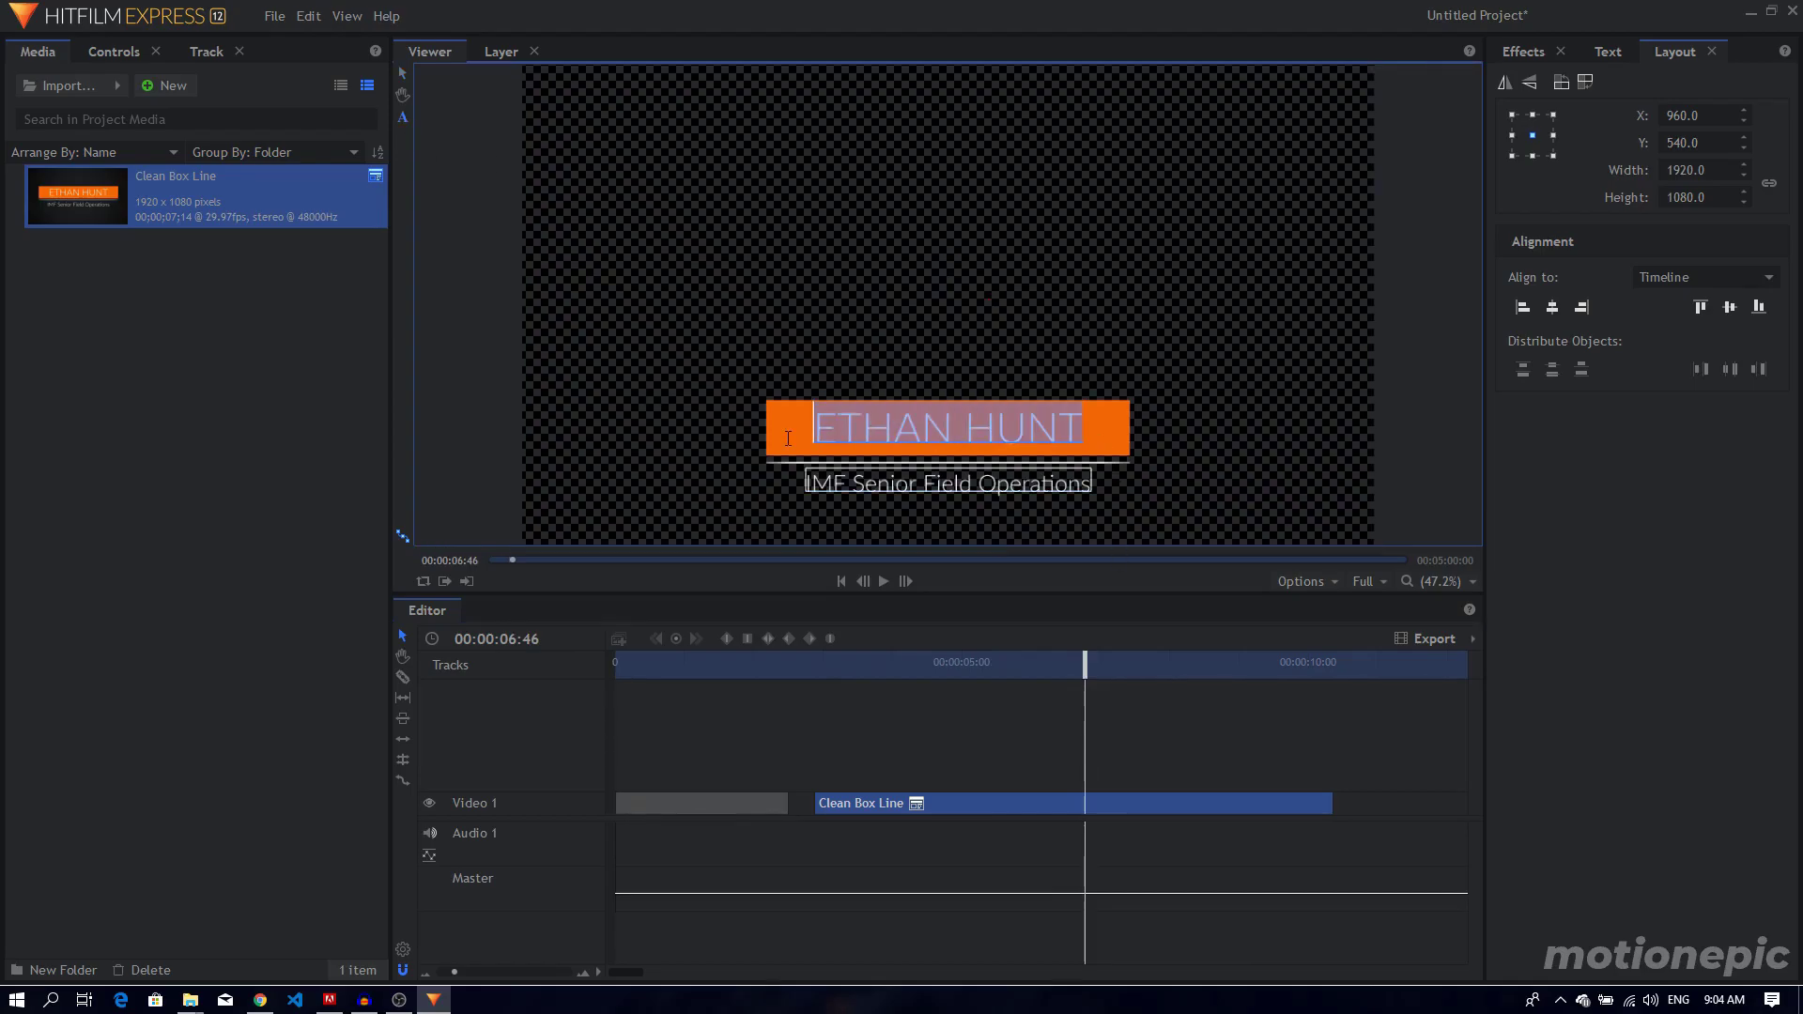
{"action": "type", "text": "dkflkdsfni"}
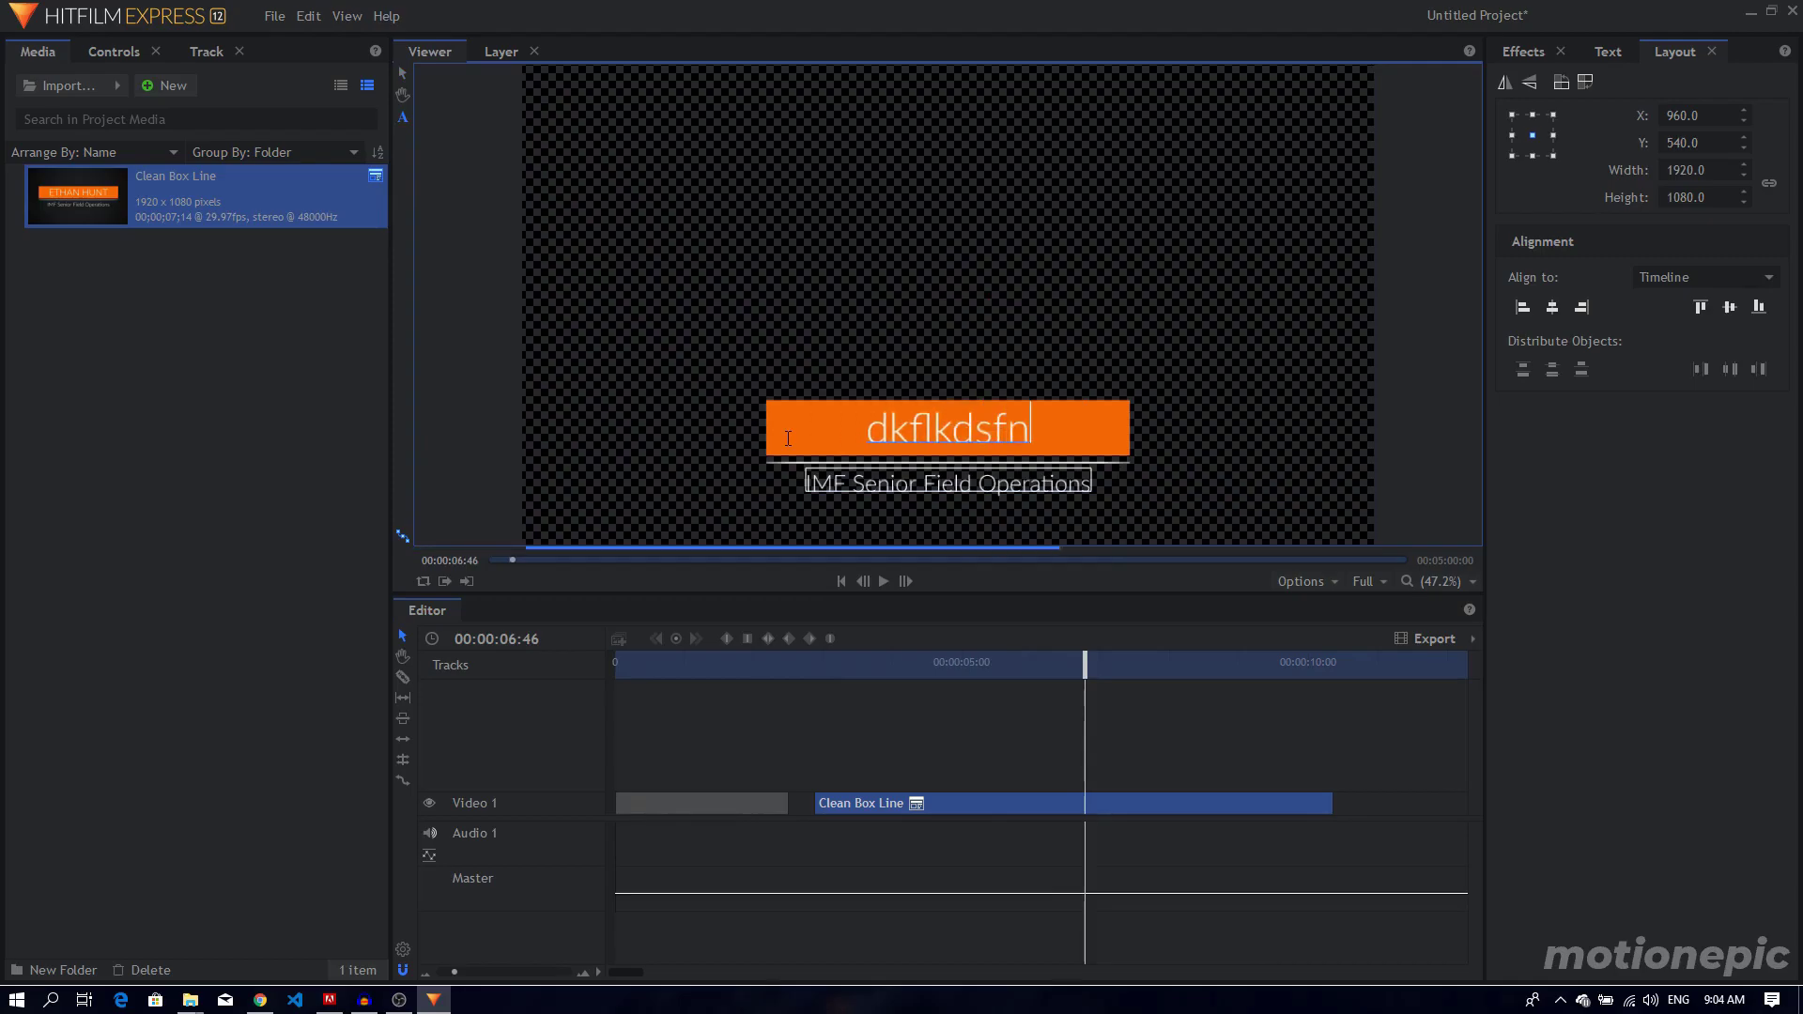
{"action": "key", "text": "ctrl+z"}
Test-retype the subtitle text and undo it, leaving the original subtitle.
{"action": "left_click_drag", "start_coordinate": [806, 483], "coordinate": [848, 483]}
{"action": "left_click", "coordinate": [956, 482]}
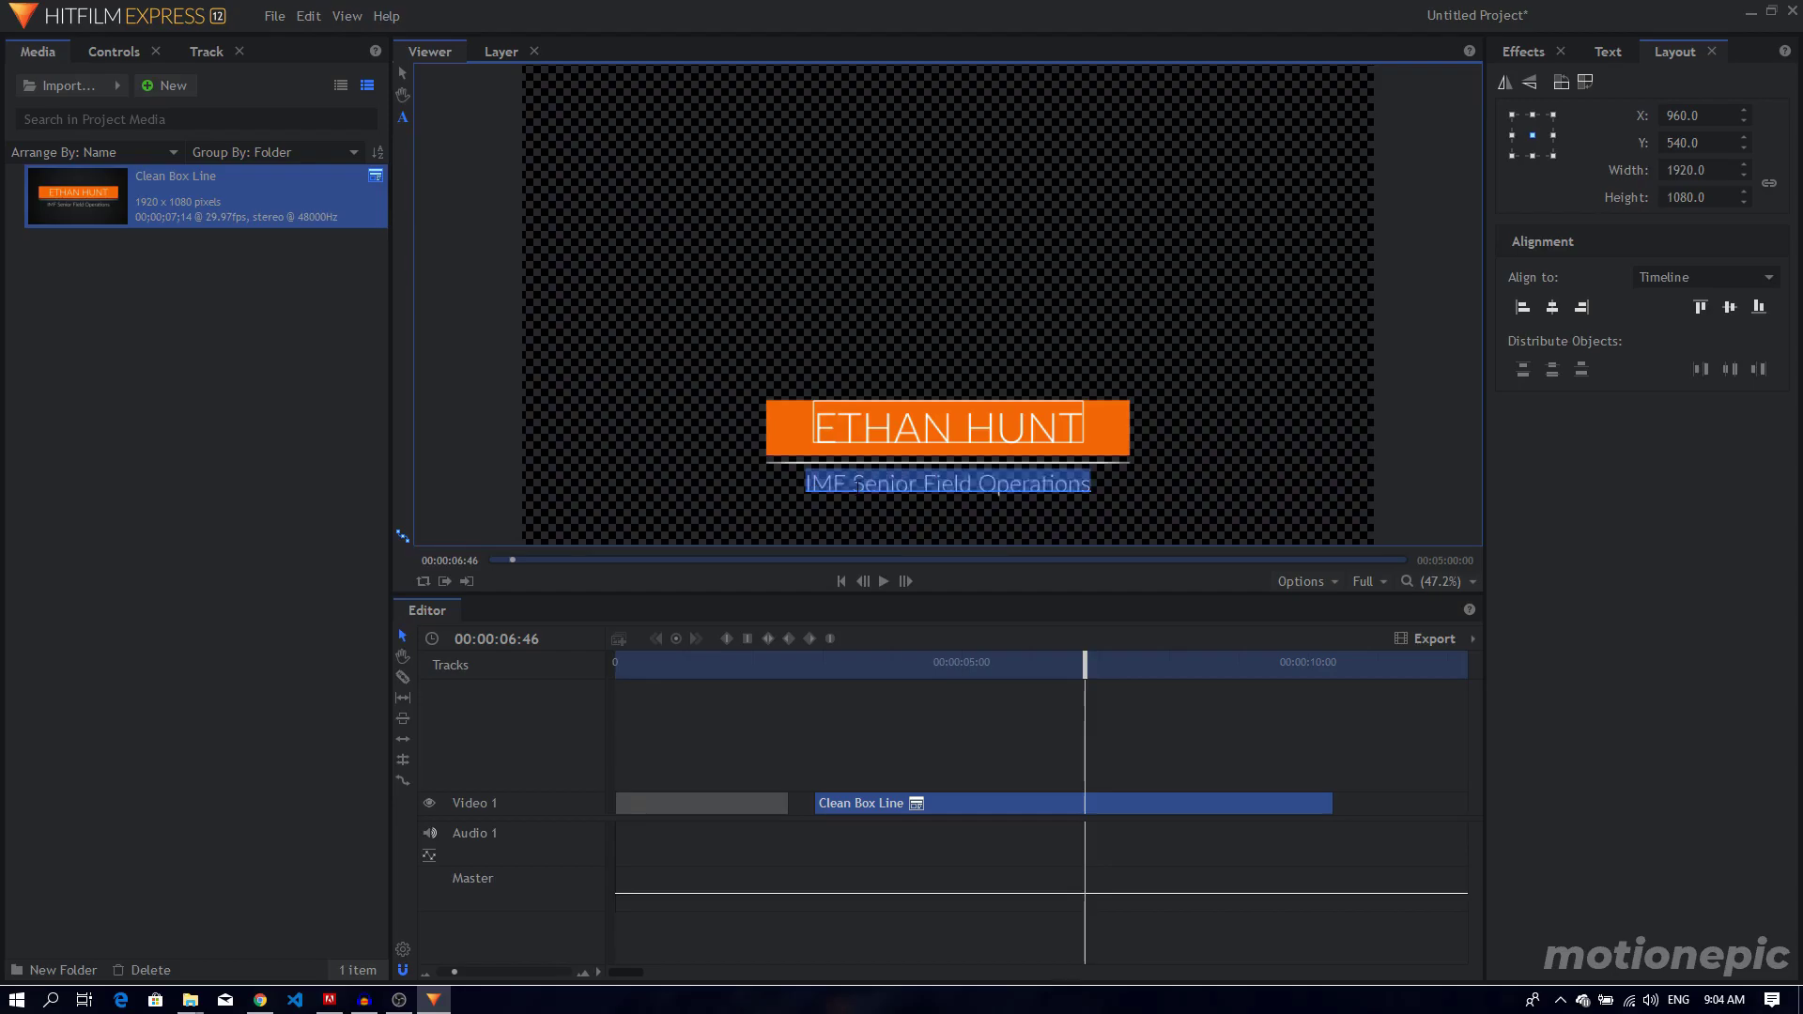
{"action": "key", "text": "ctrl+a"}
{"action": "type", "text": "asssd"}
{"action": "key", "text": "ctrl+z"}
{"action": "left_click", "coordinate": [96, 52]}
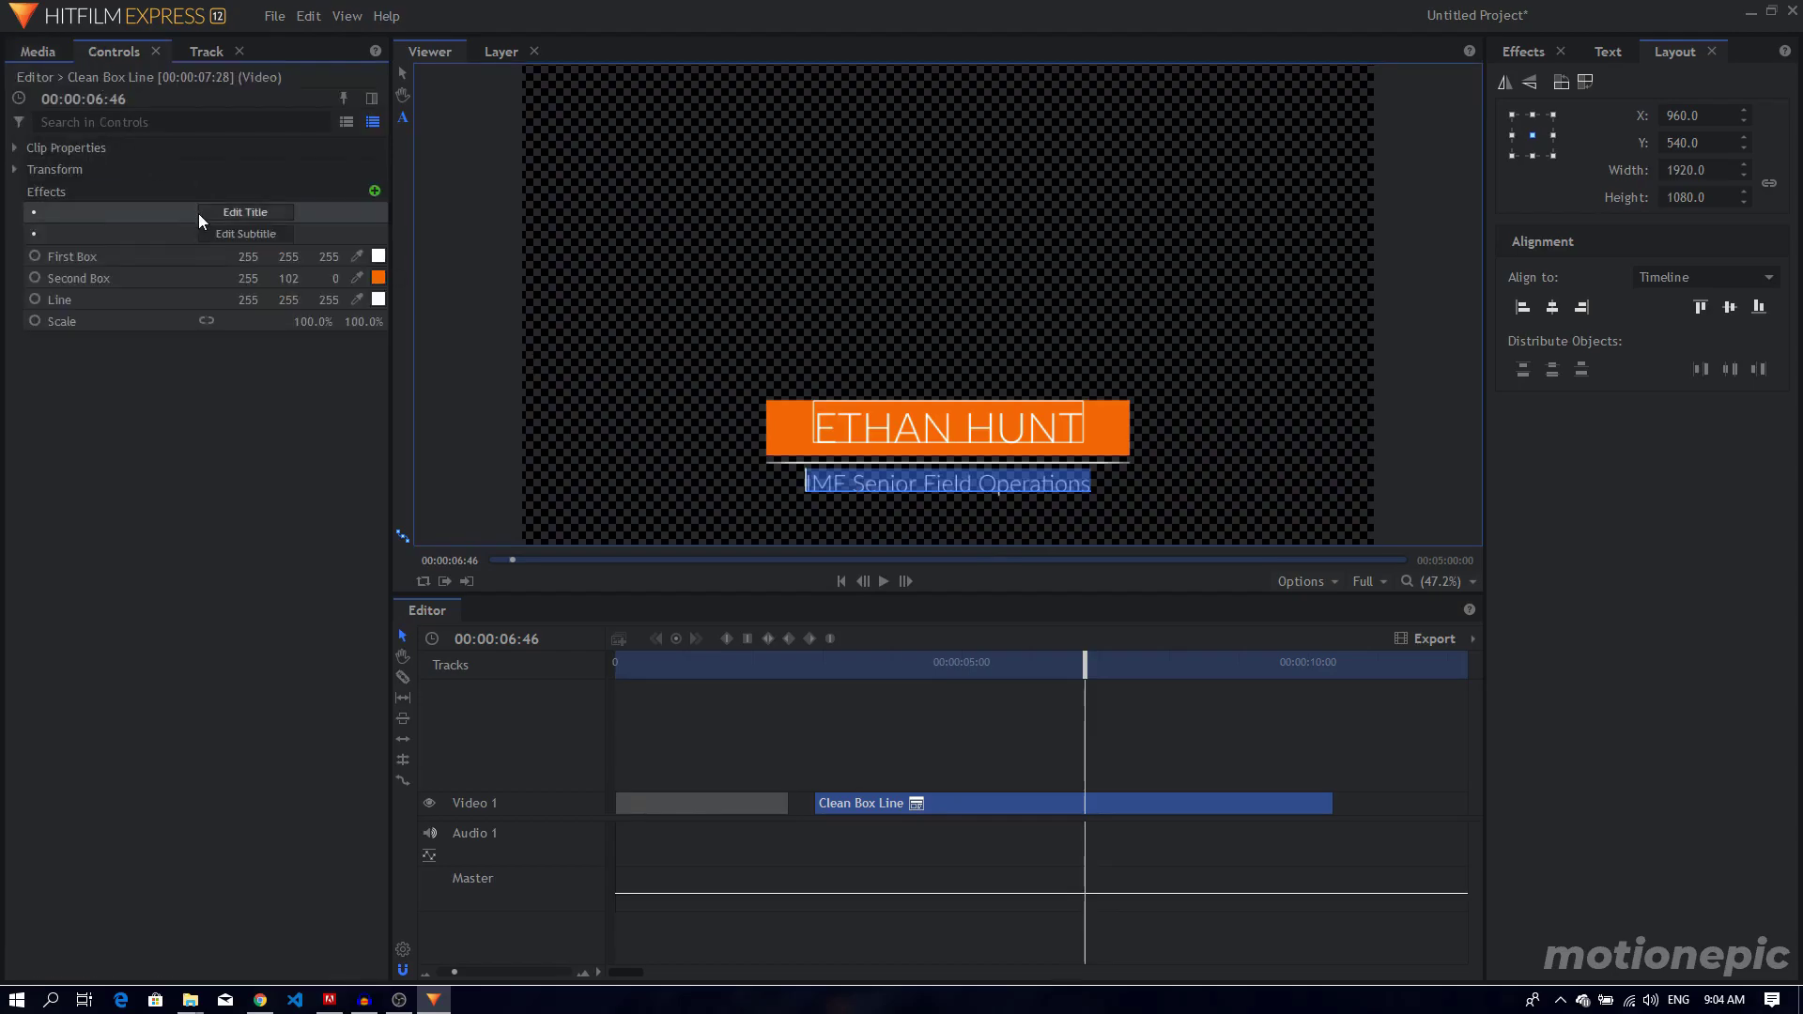
{"action": "left_click", "coordinate": [248, 216]}
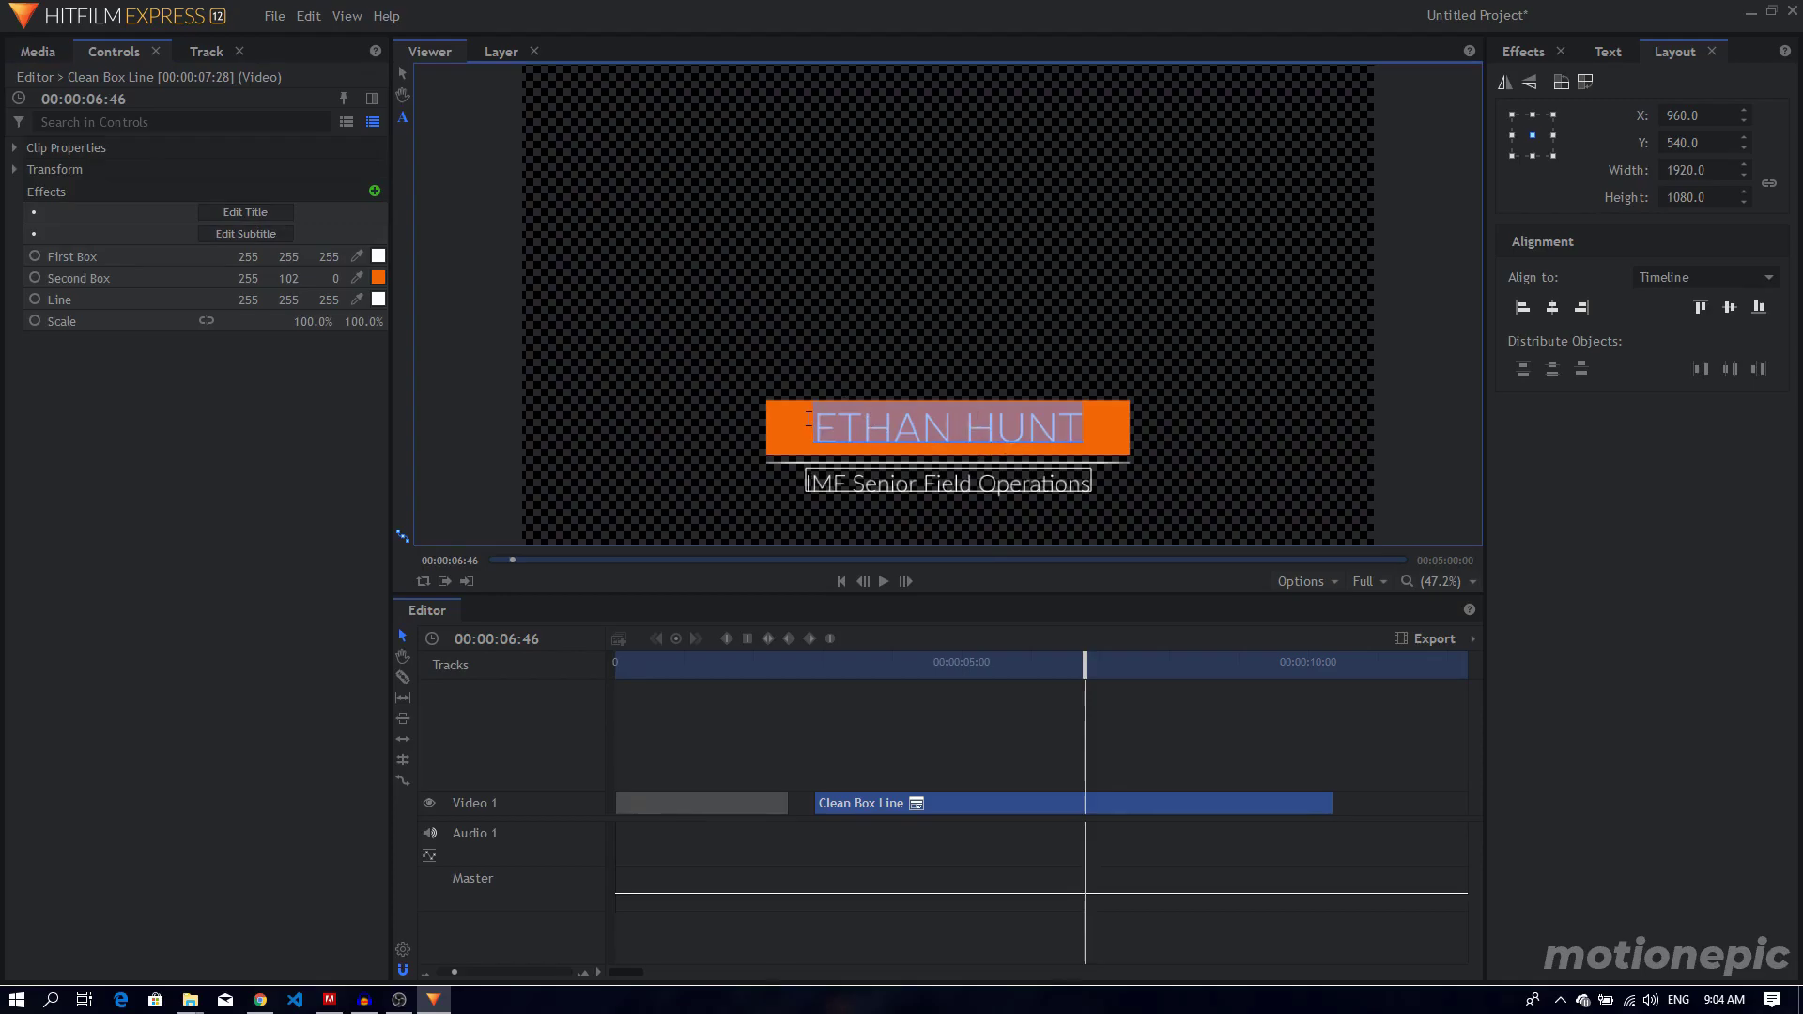
{"action": "type", "text": "asfnfas"}
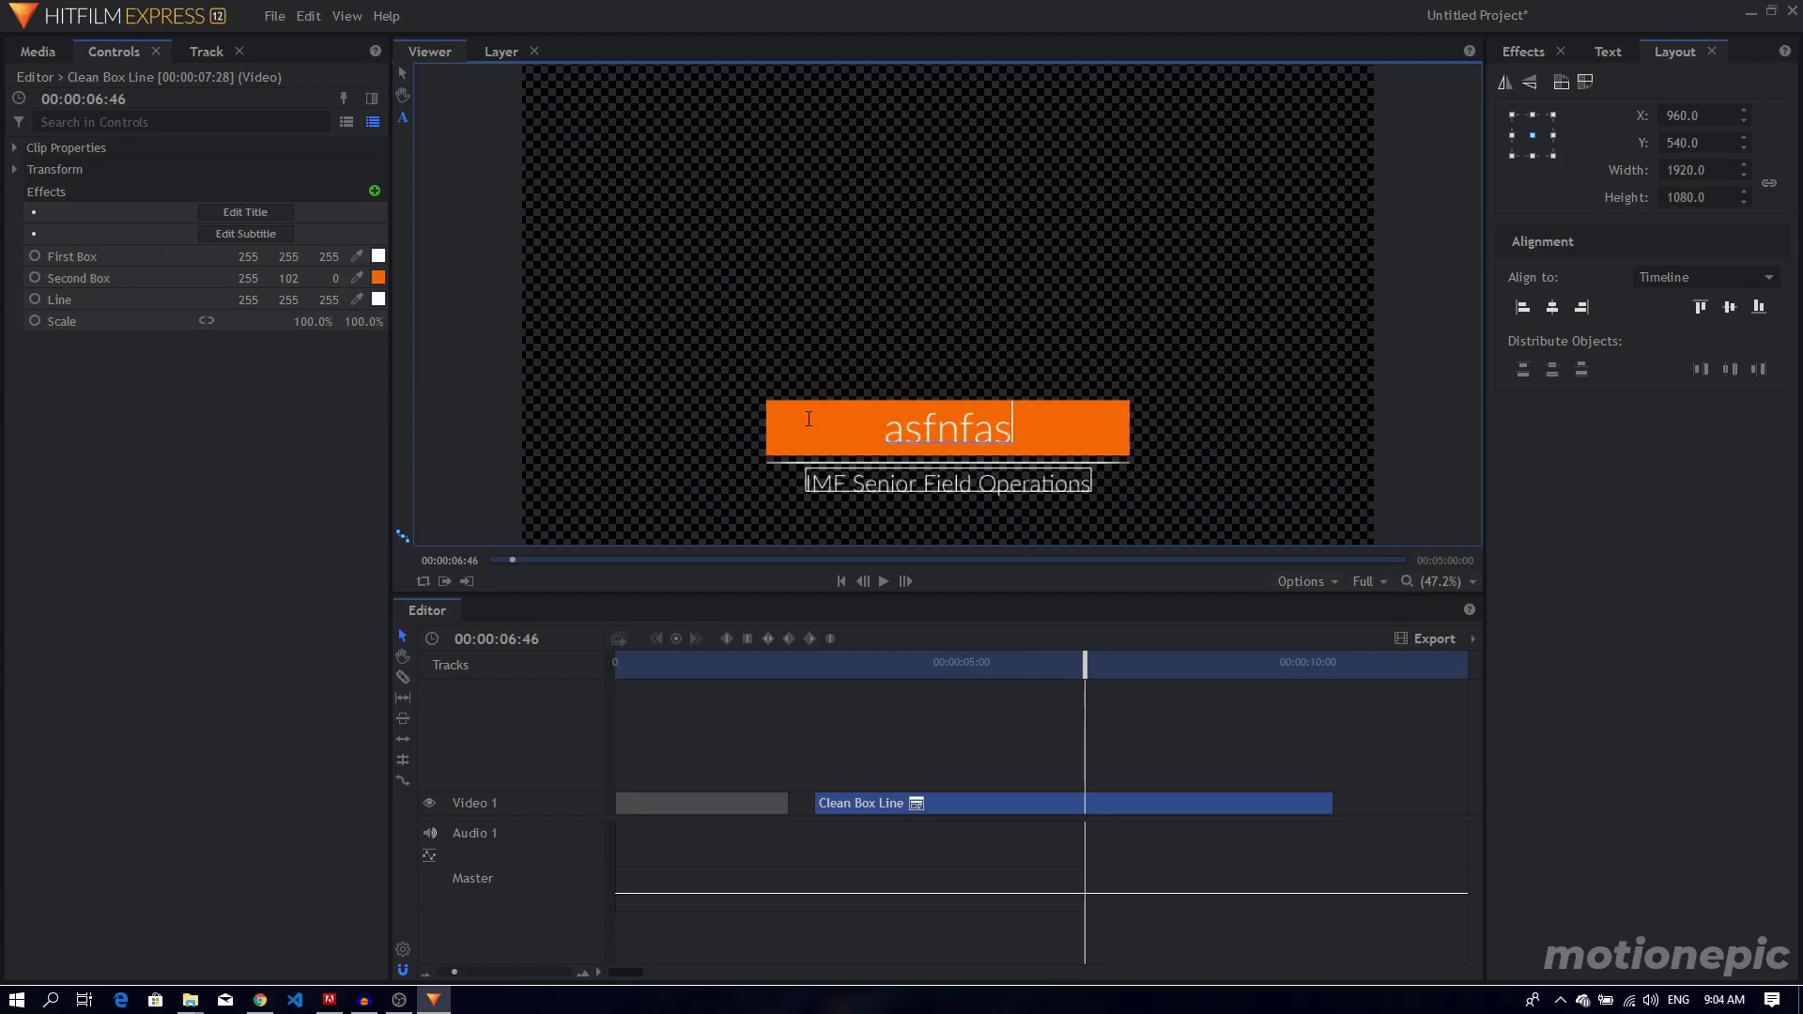
{"action": "key", "text": "ctrl+z"}
{"action": "key", "text": "ctrl+z"}
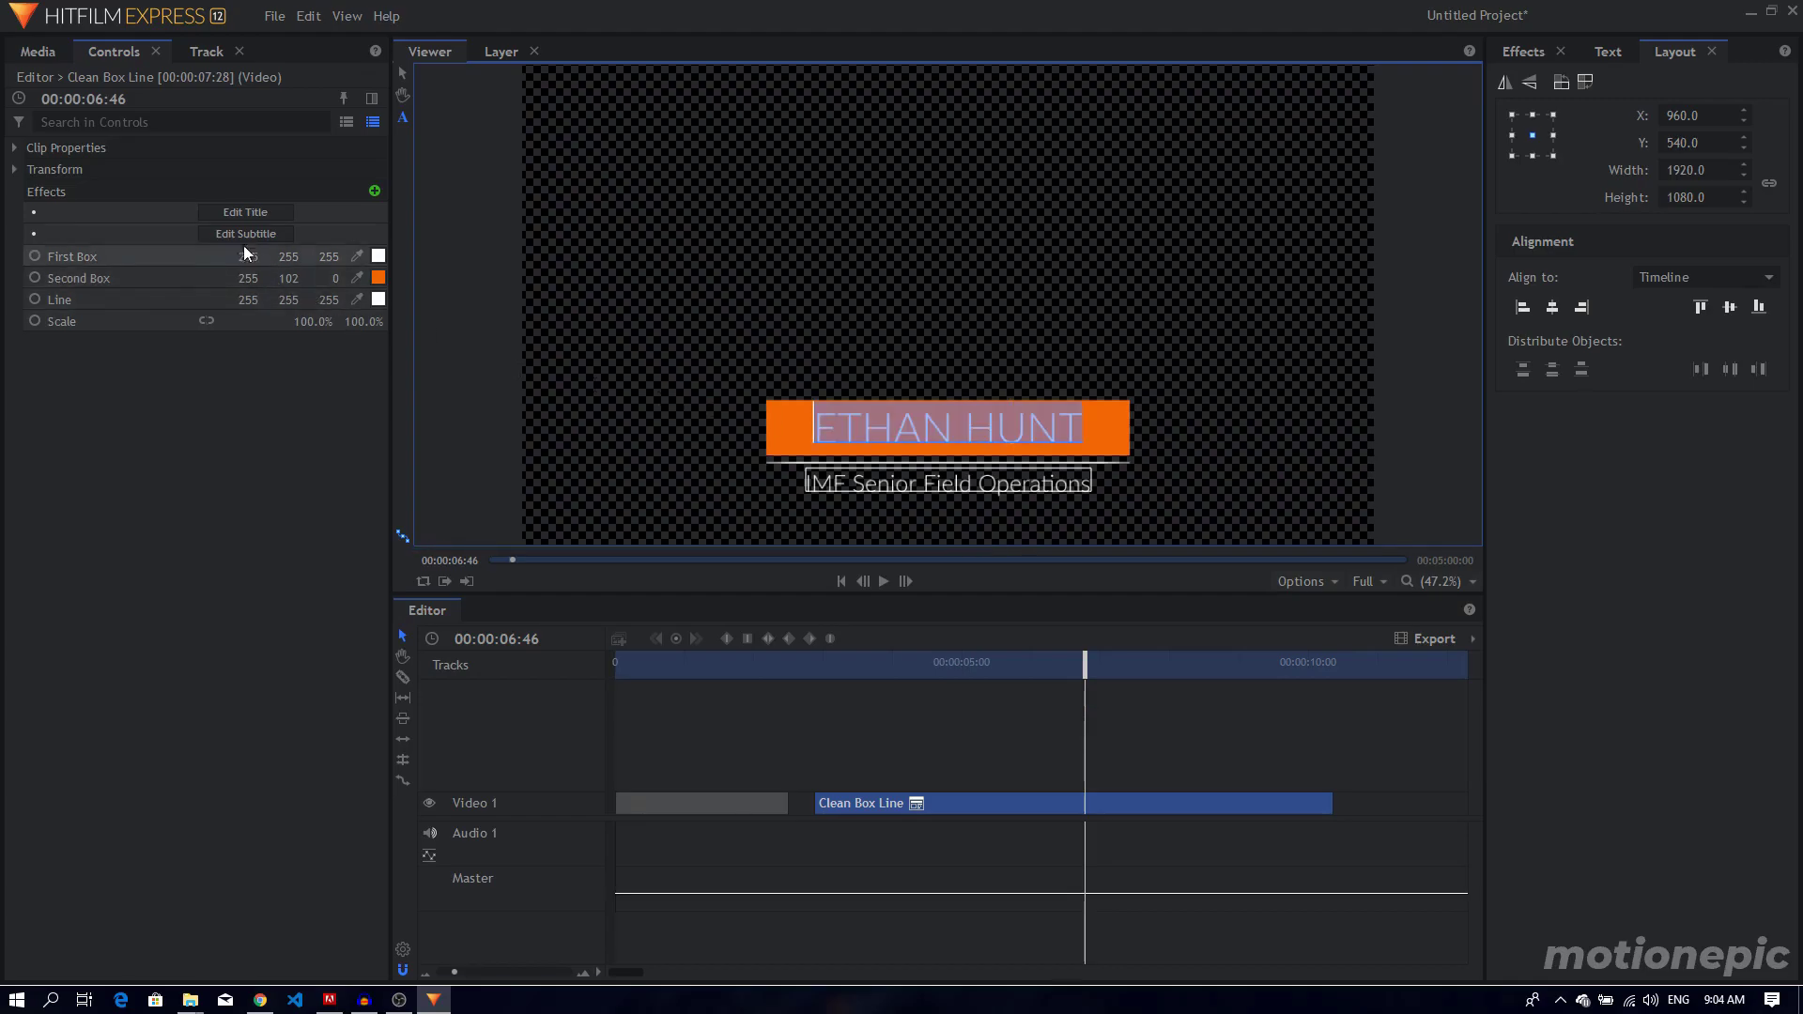
{"action": "left_click", "coordinate": [243, 235]}
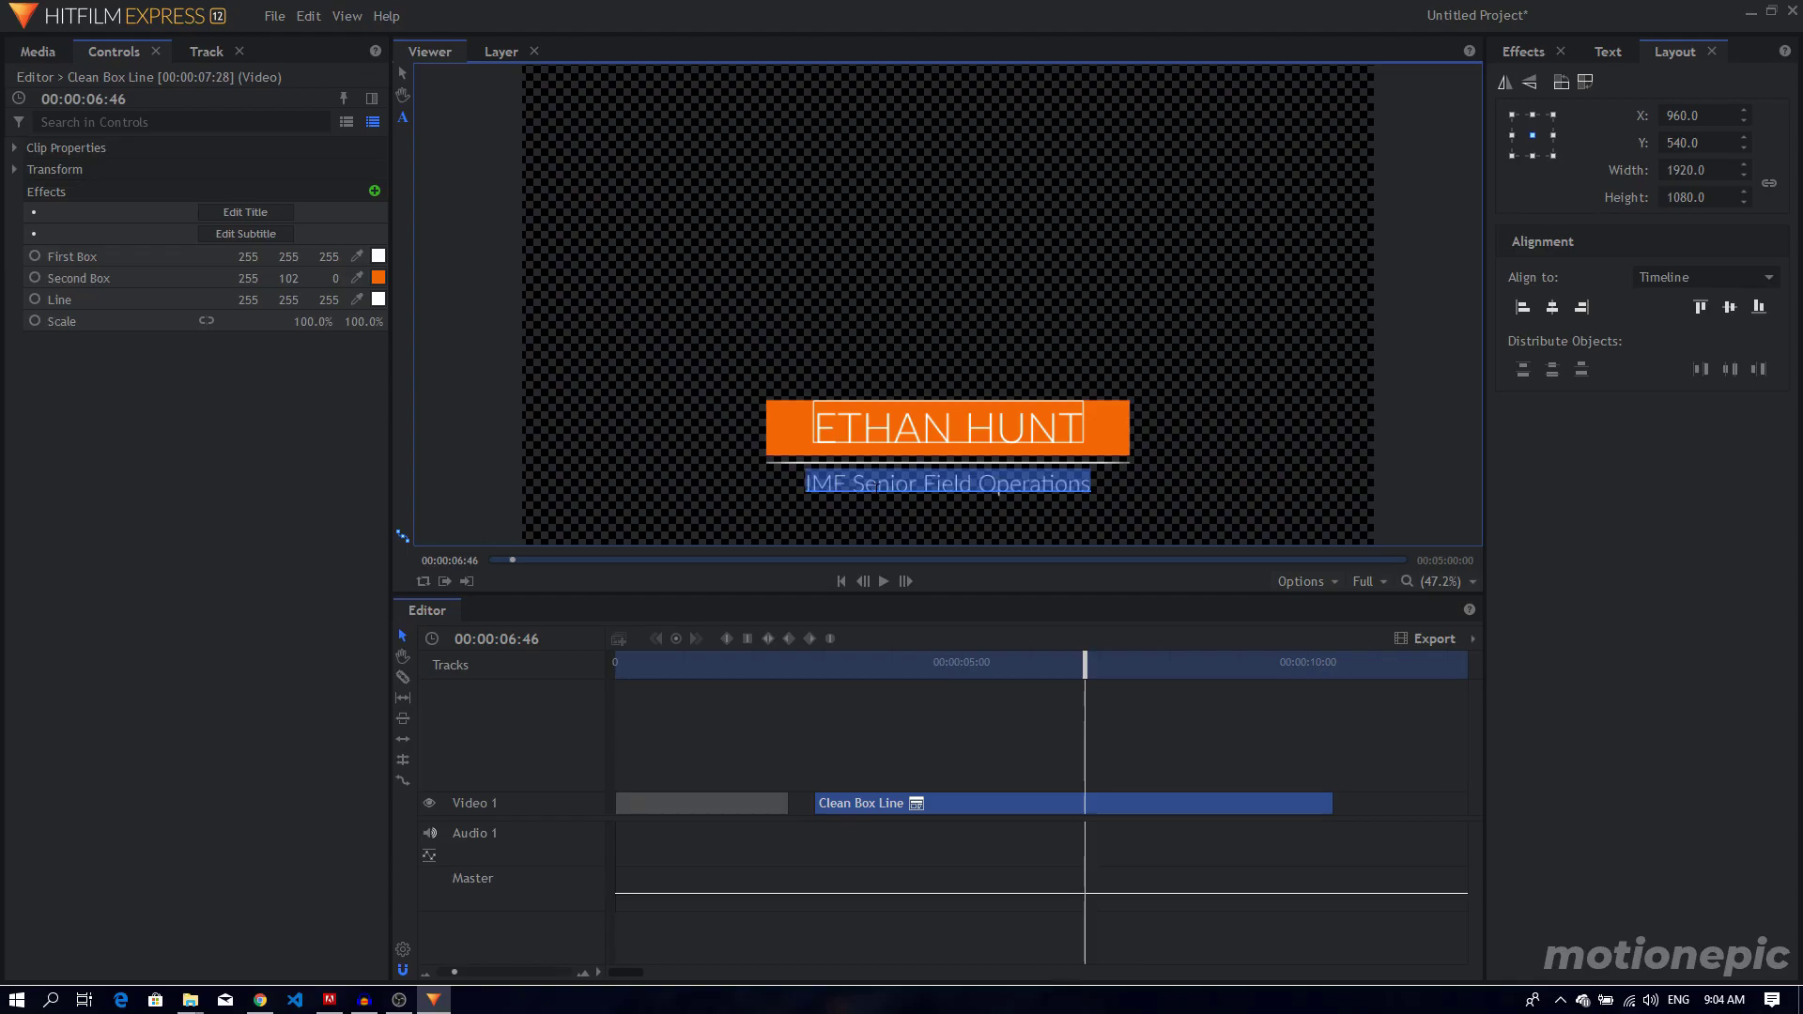
Recolour the lower-third's First Box to dark purple.
{"action": "left_click", "coordinate": [127, 265]}
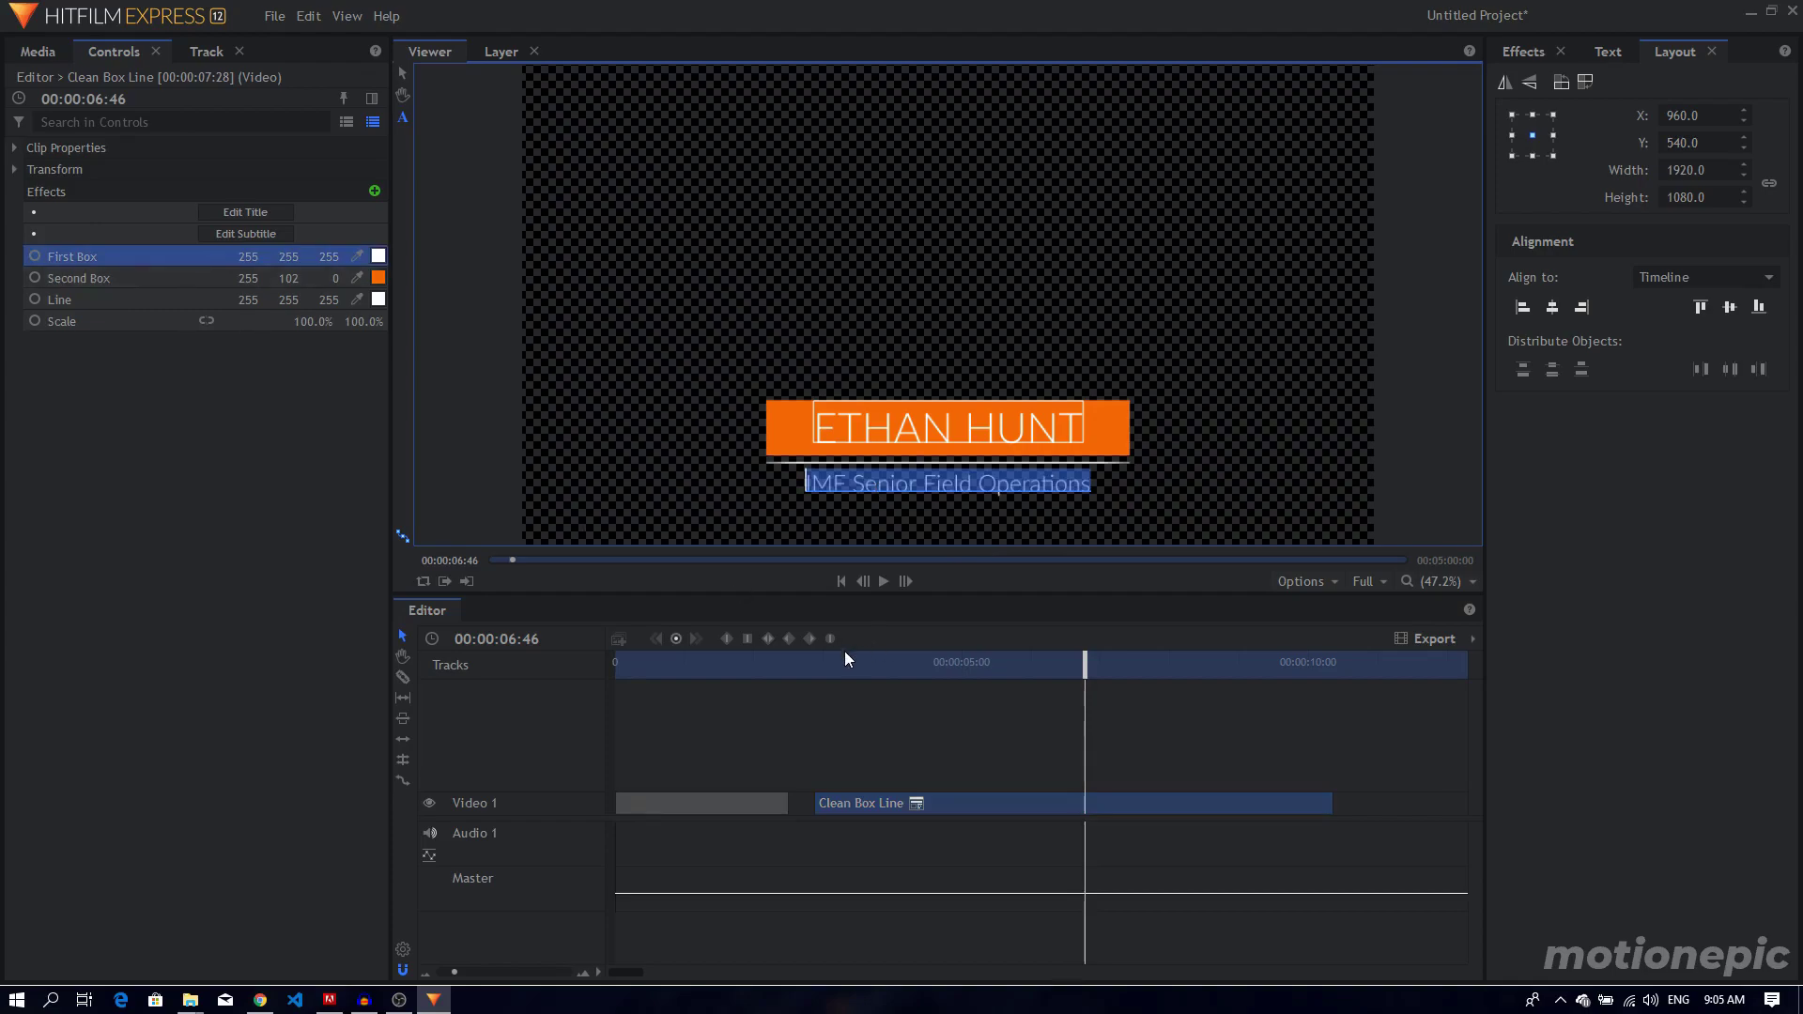
{"action": "left_click_drag", "start_coordinate": [831, 661], "coordinate": [860, 684]}
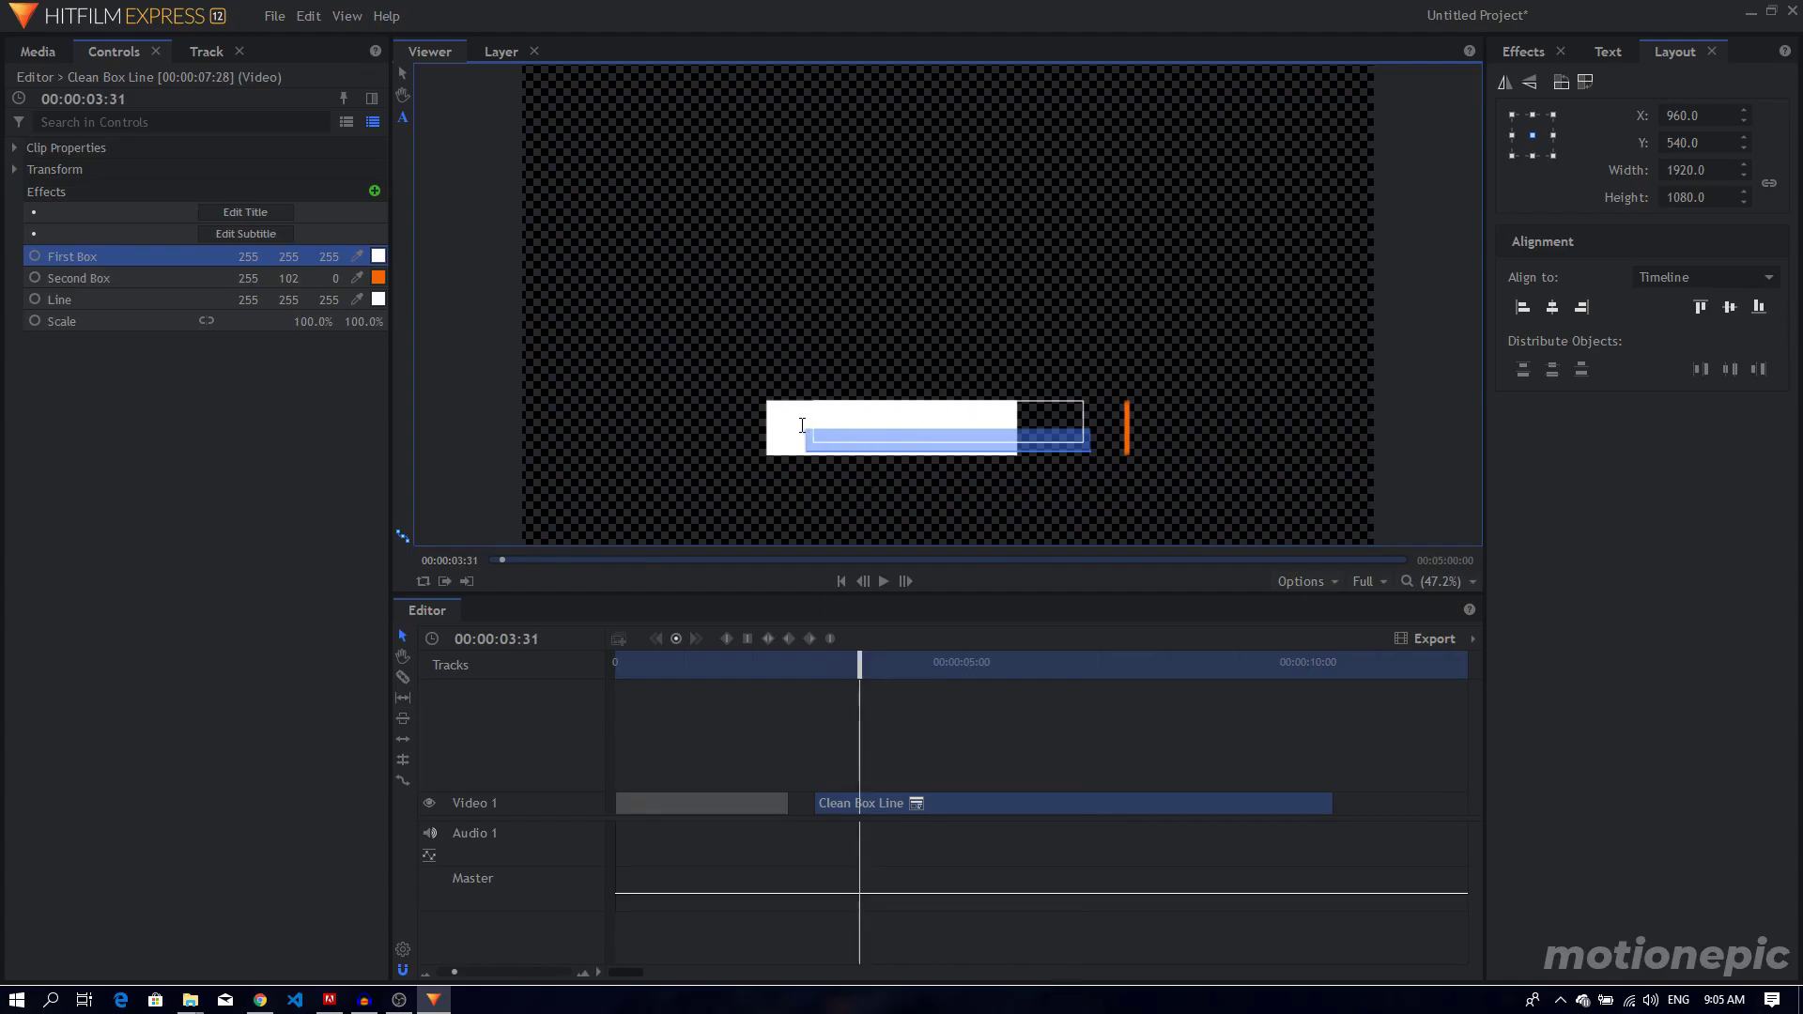
{"action": "left_click", "coordinate": [379, 267]}
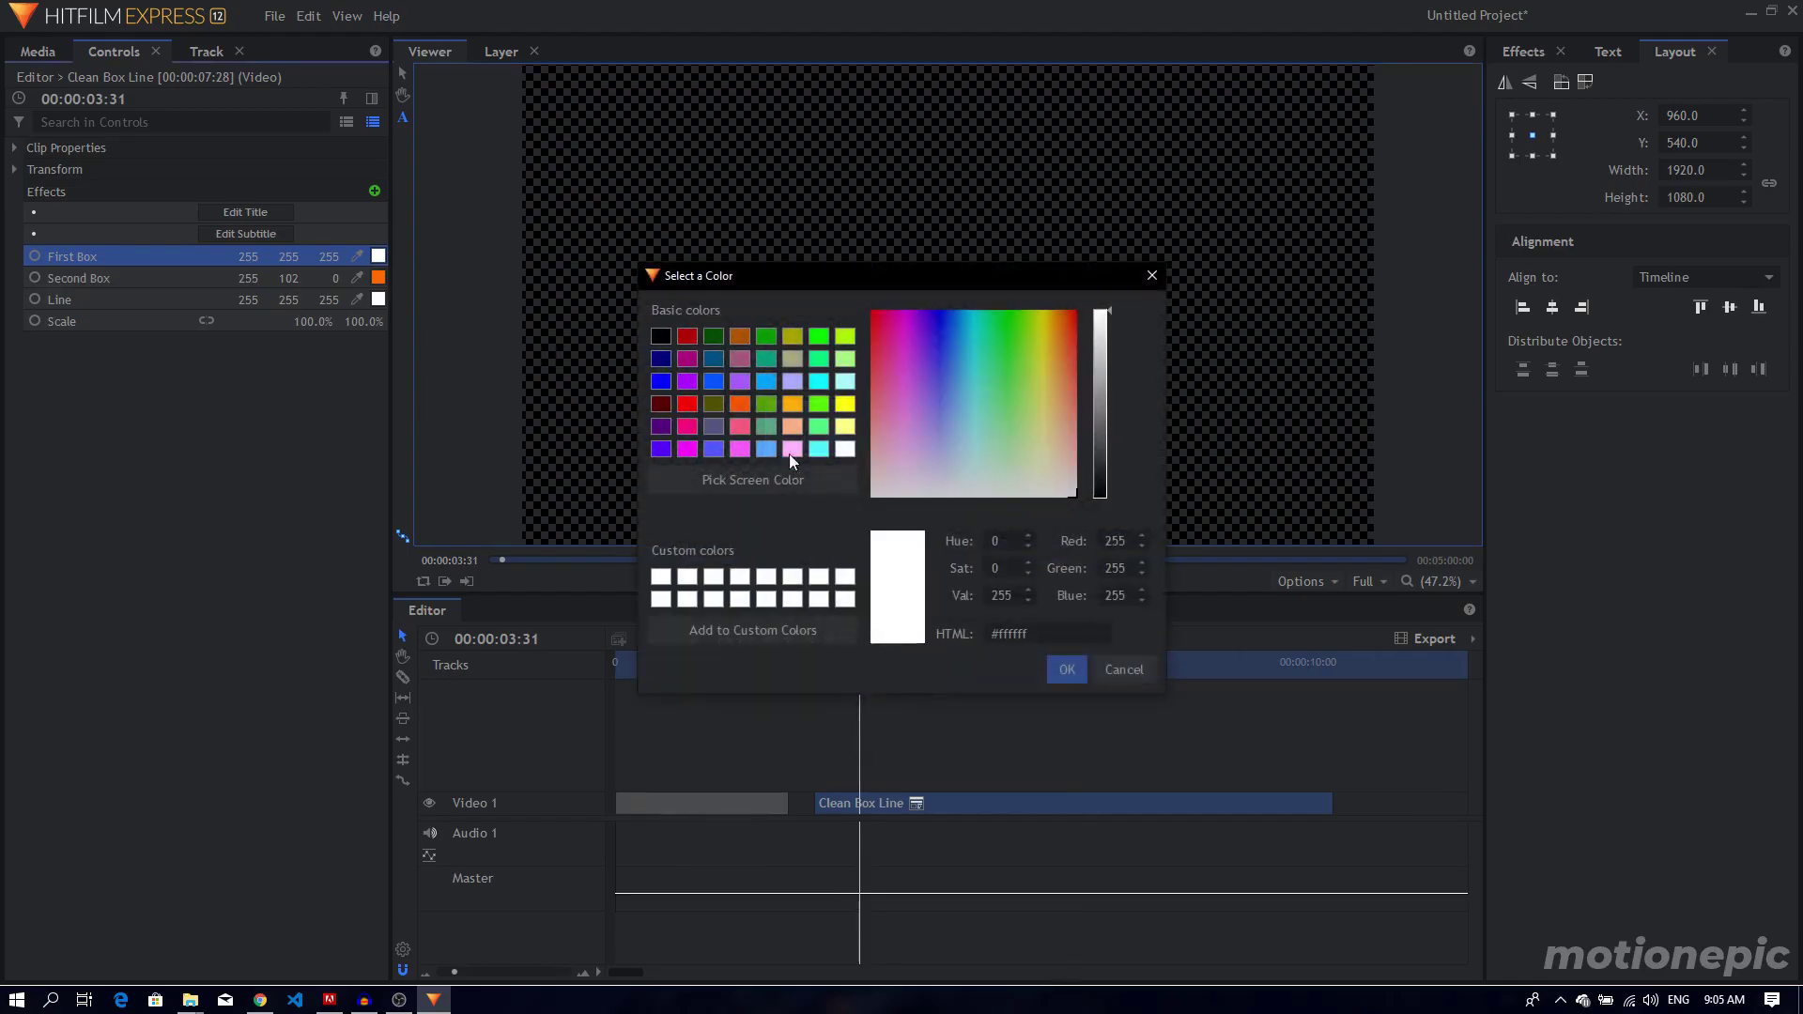
{"action": "mouse_move", "coordinate": [823, 274]}
{"action": "left_mouse_down"}
{"action": "mouse_move", "coordinate": [789, 273]}
{"action": "mouse_move", "coordinate": [835, 274]}
{"action": "left_mouse_up"}
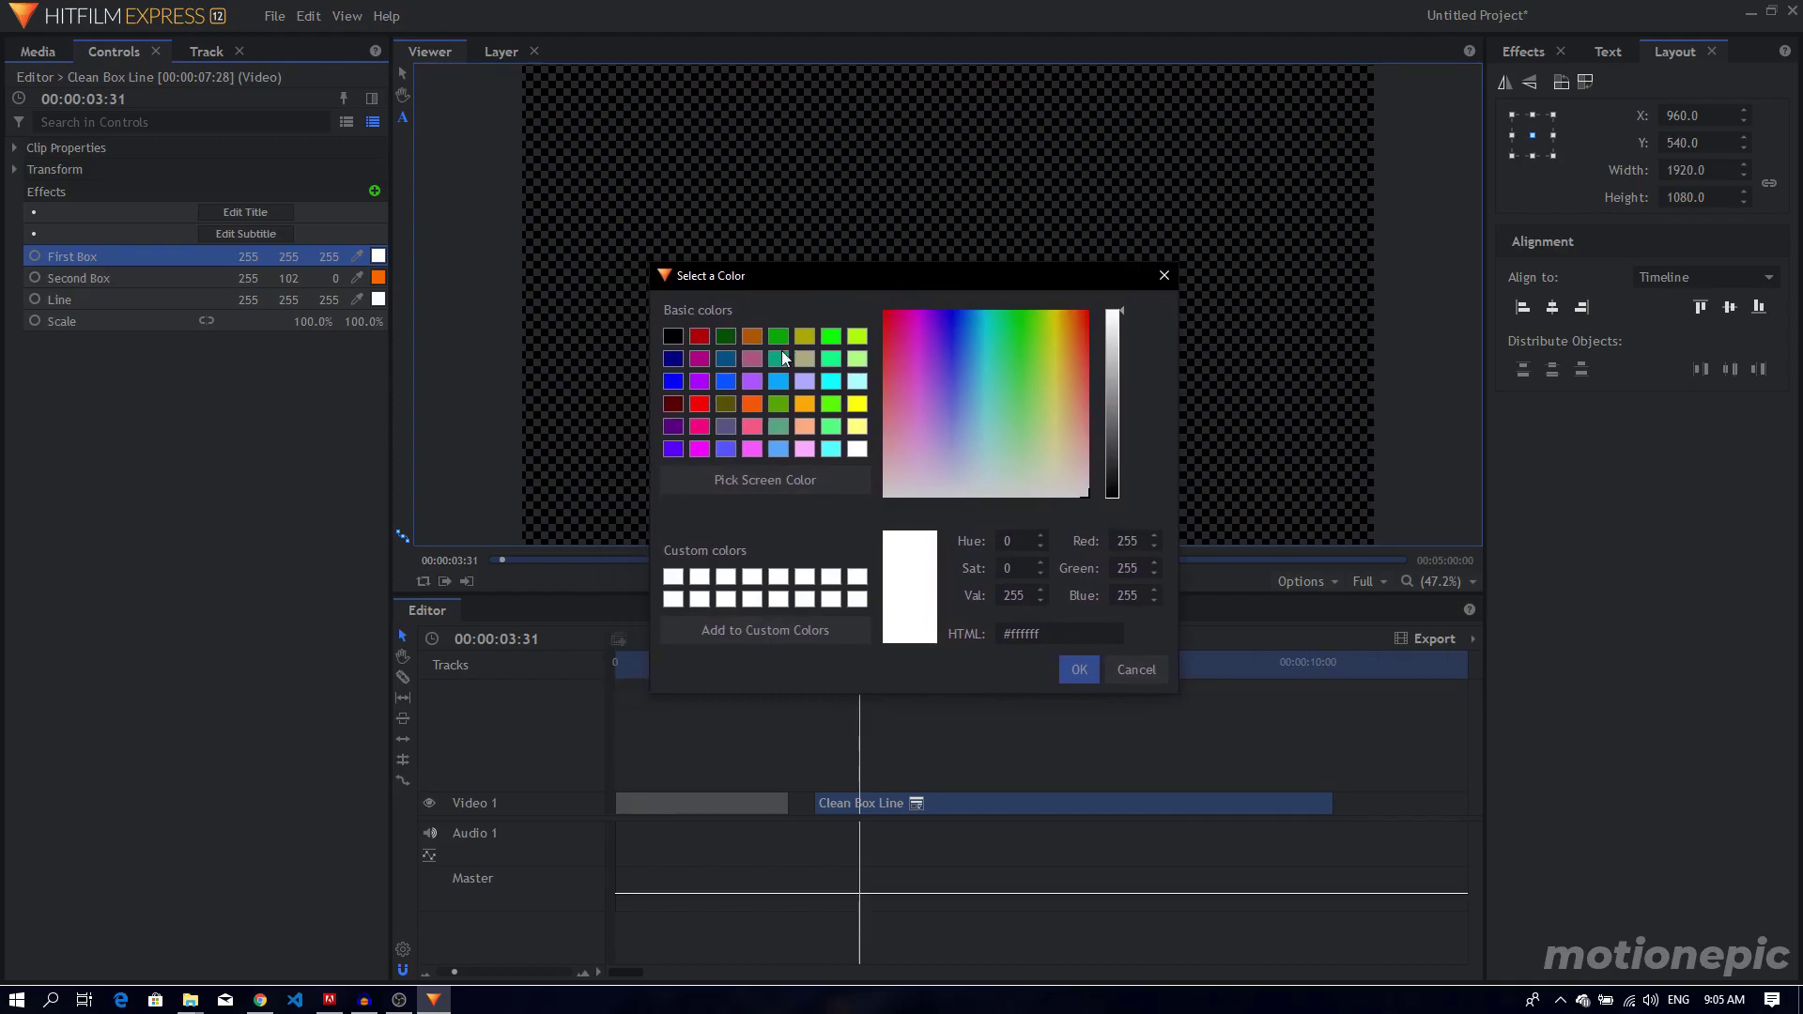
{"action": "left_click", "coordinate": [673, 426]}
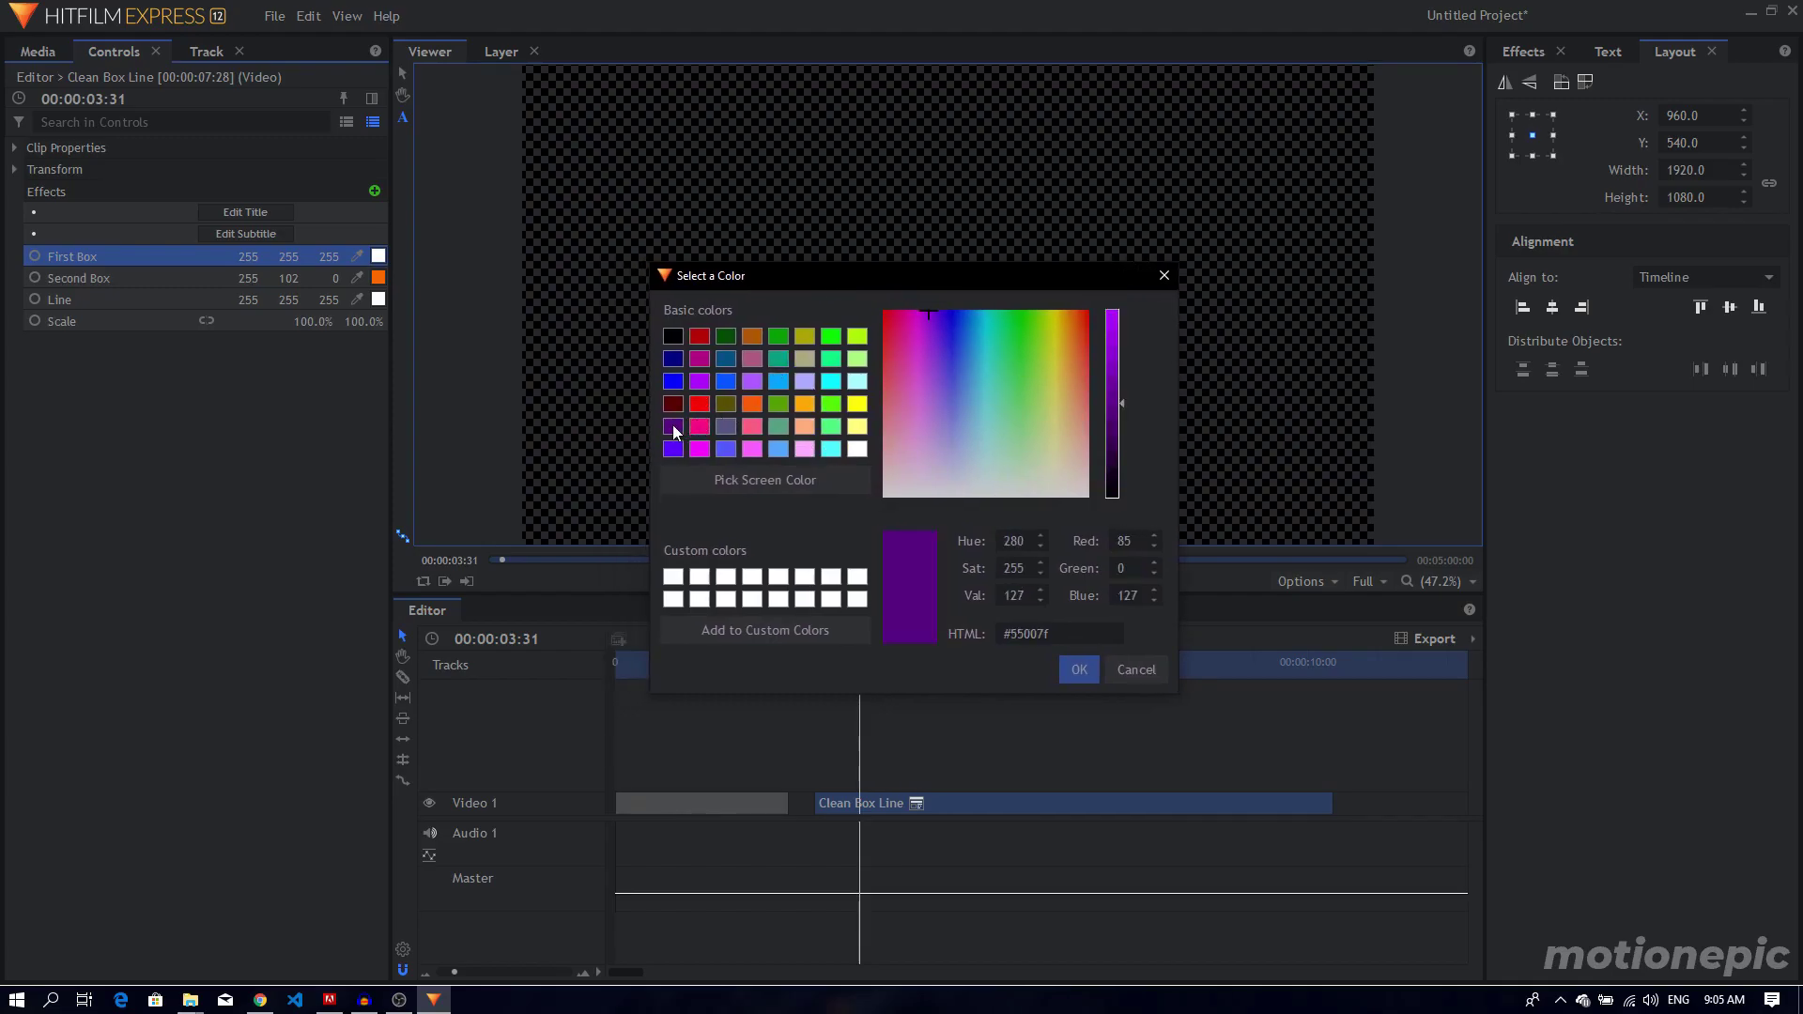
{"action": "left_click", "coordinate": [1079, 671]}
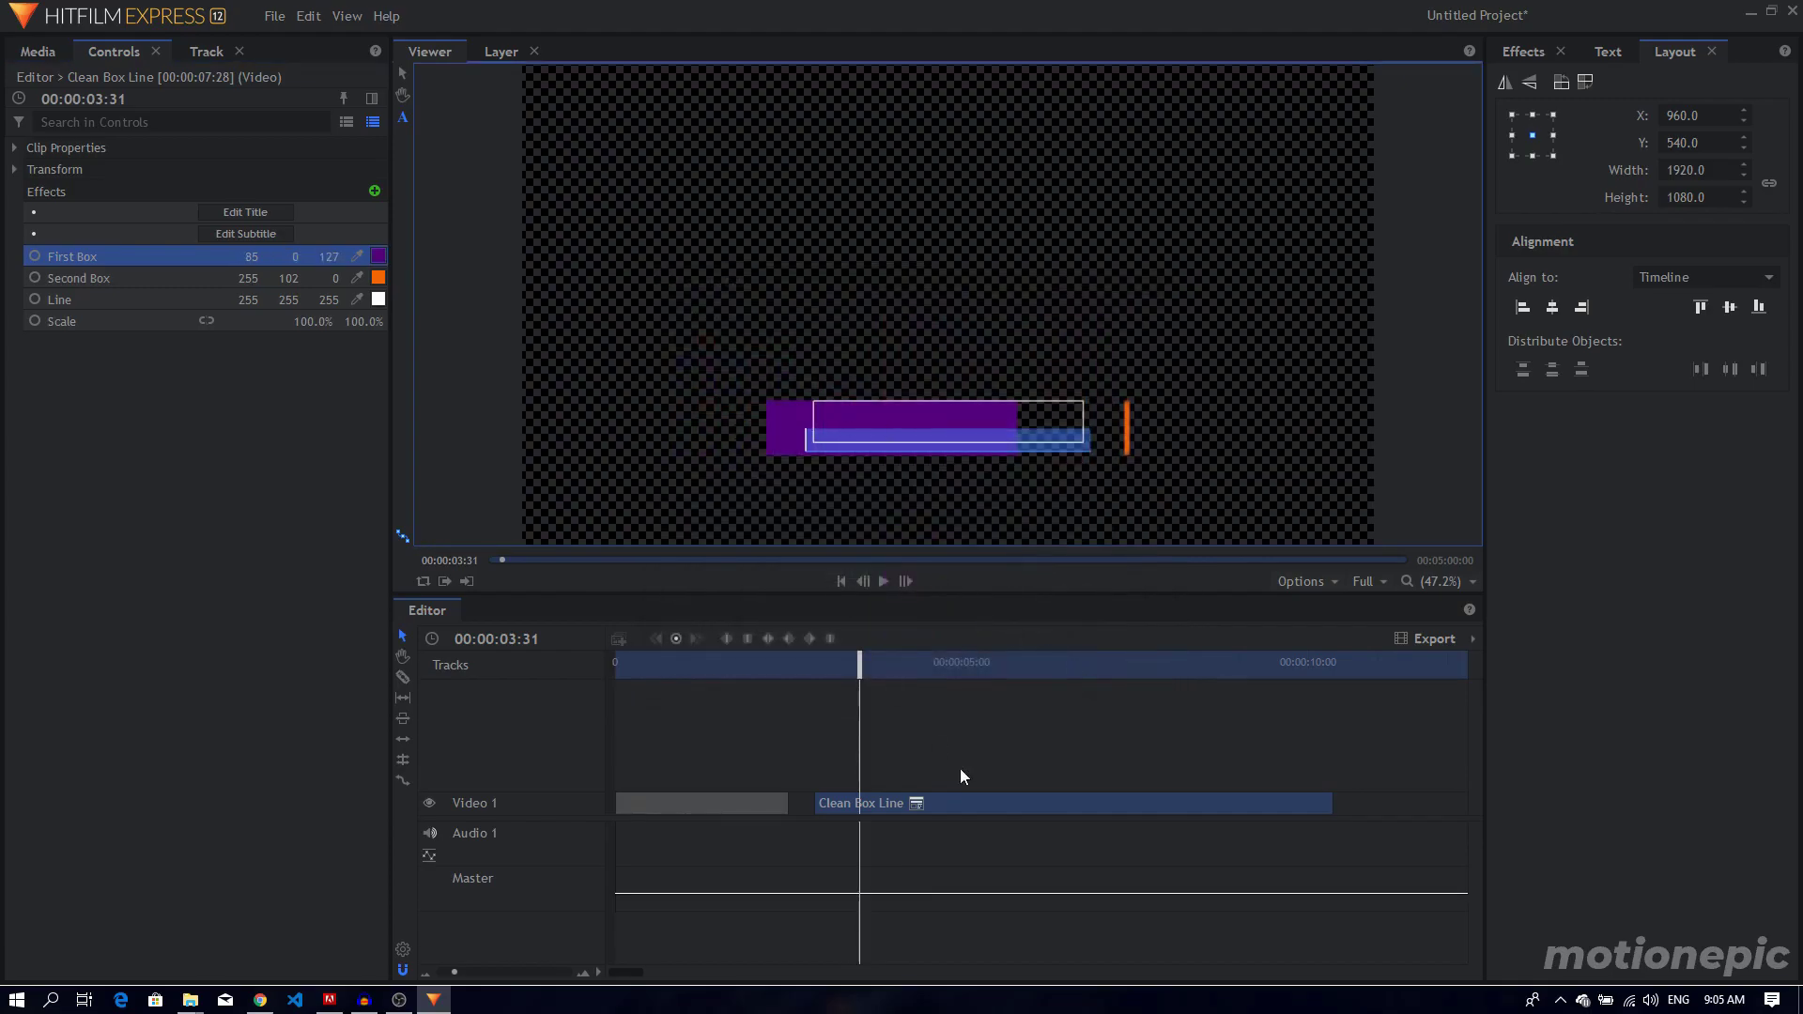
Set the Second Box colour to teal (0 170 127).
{"action": "left_click_drag", "start_coordinate": [859, 665], "coordinate": [916, 678]}
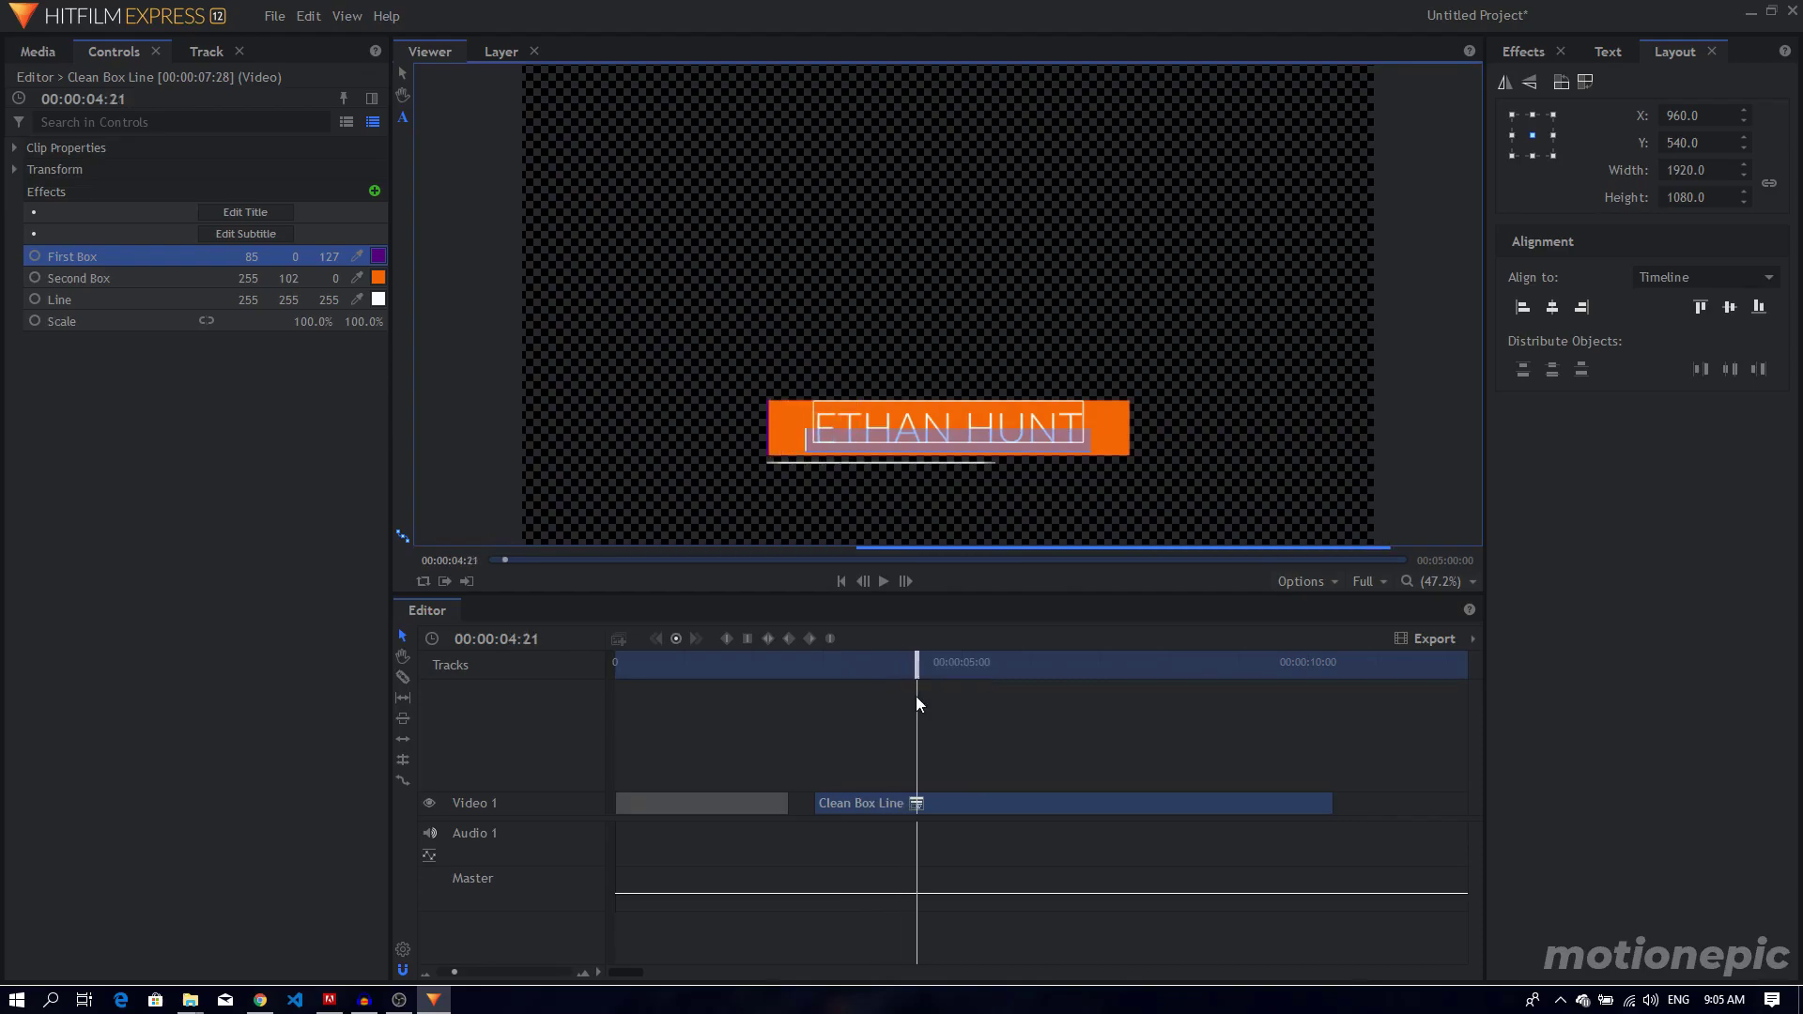
{"action": "left_click", "coordinate": [150, 276]}
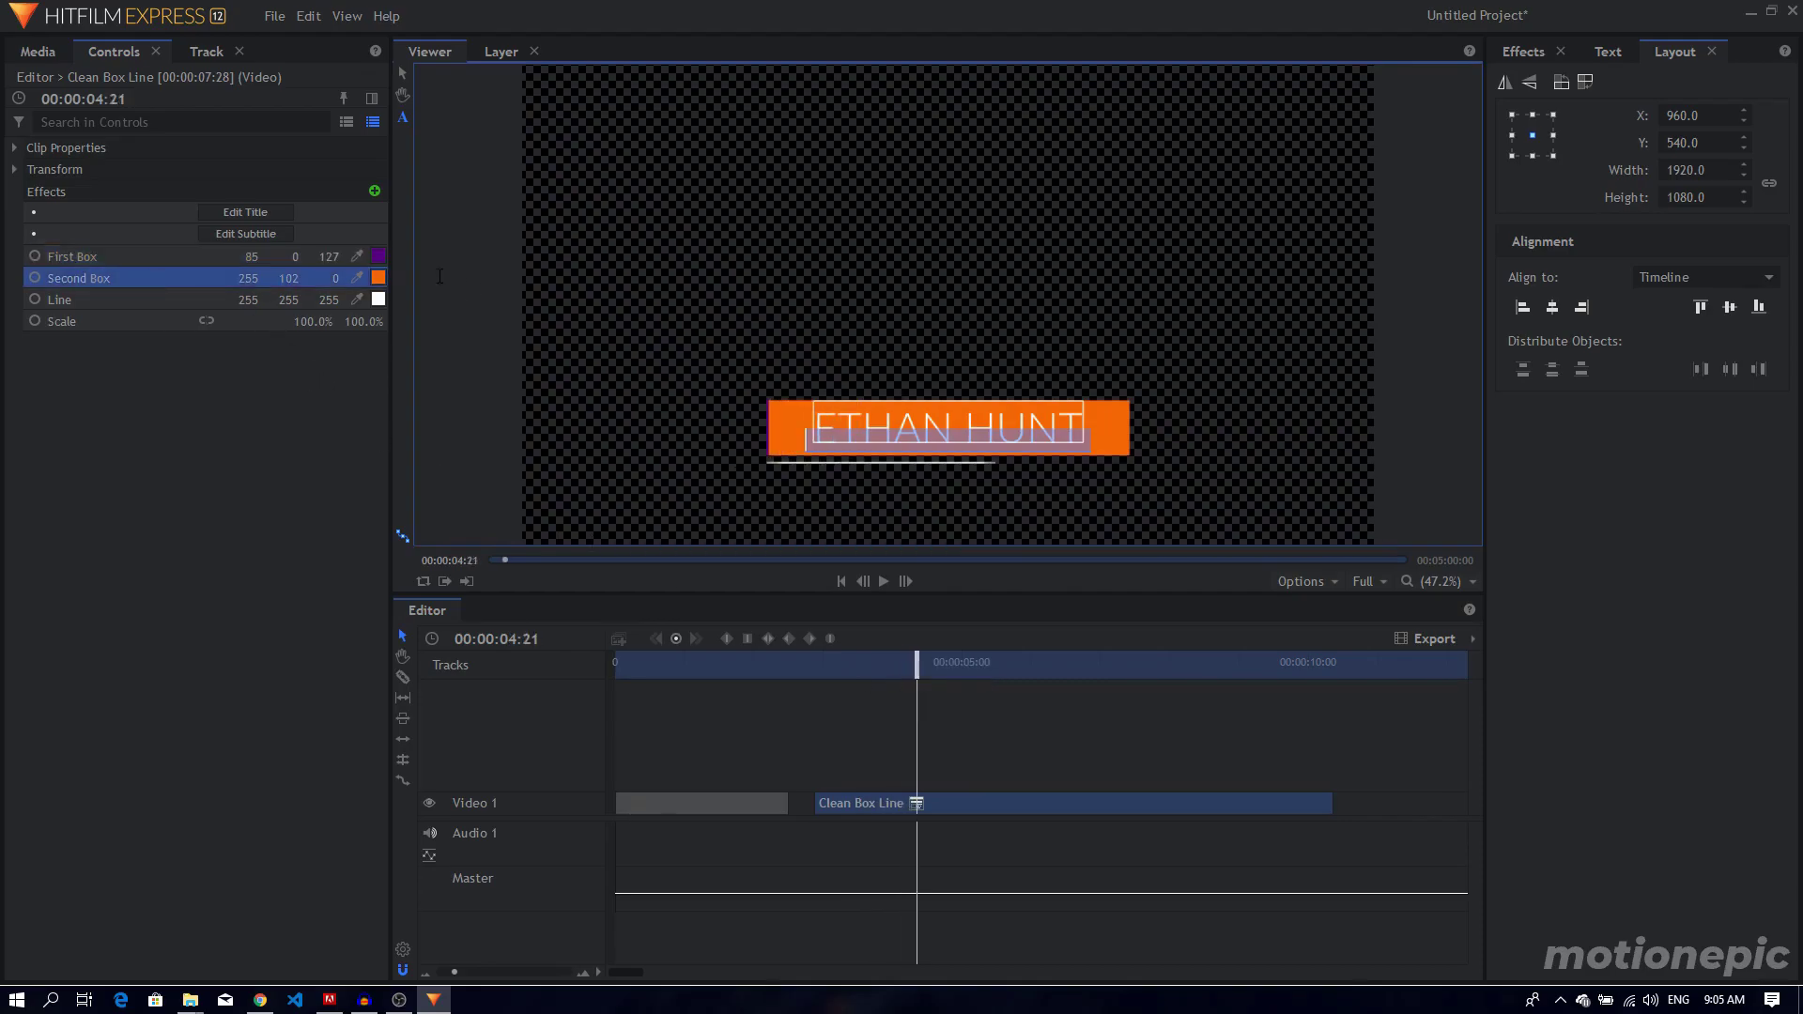
{"action": "left_click", "coordinate": [379, 278]}
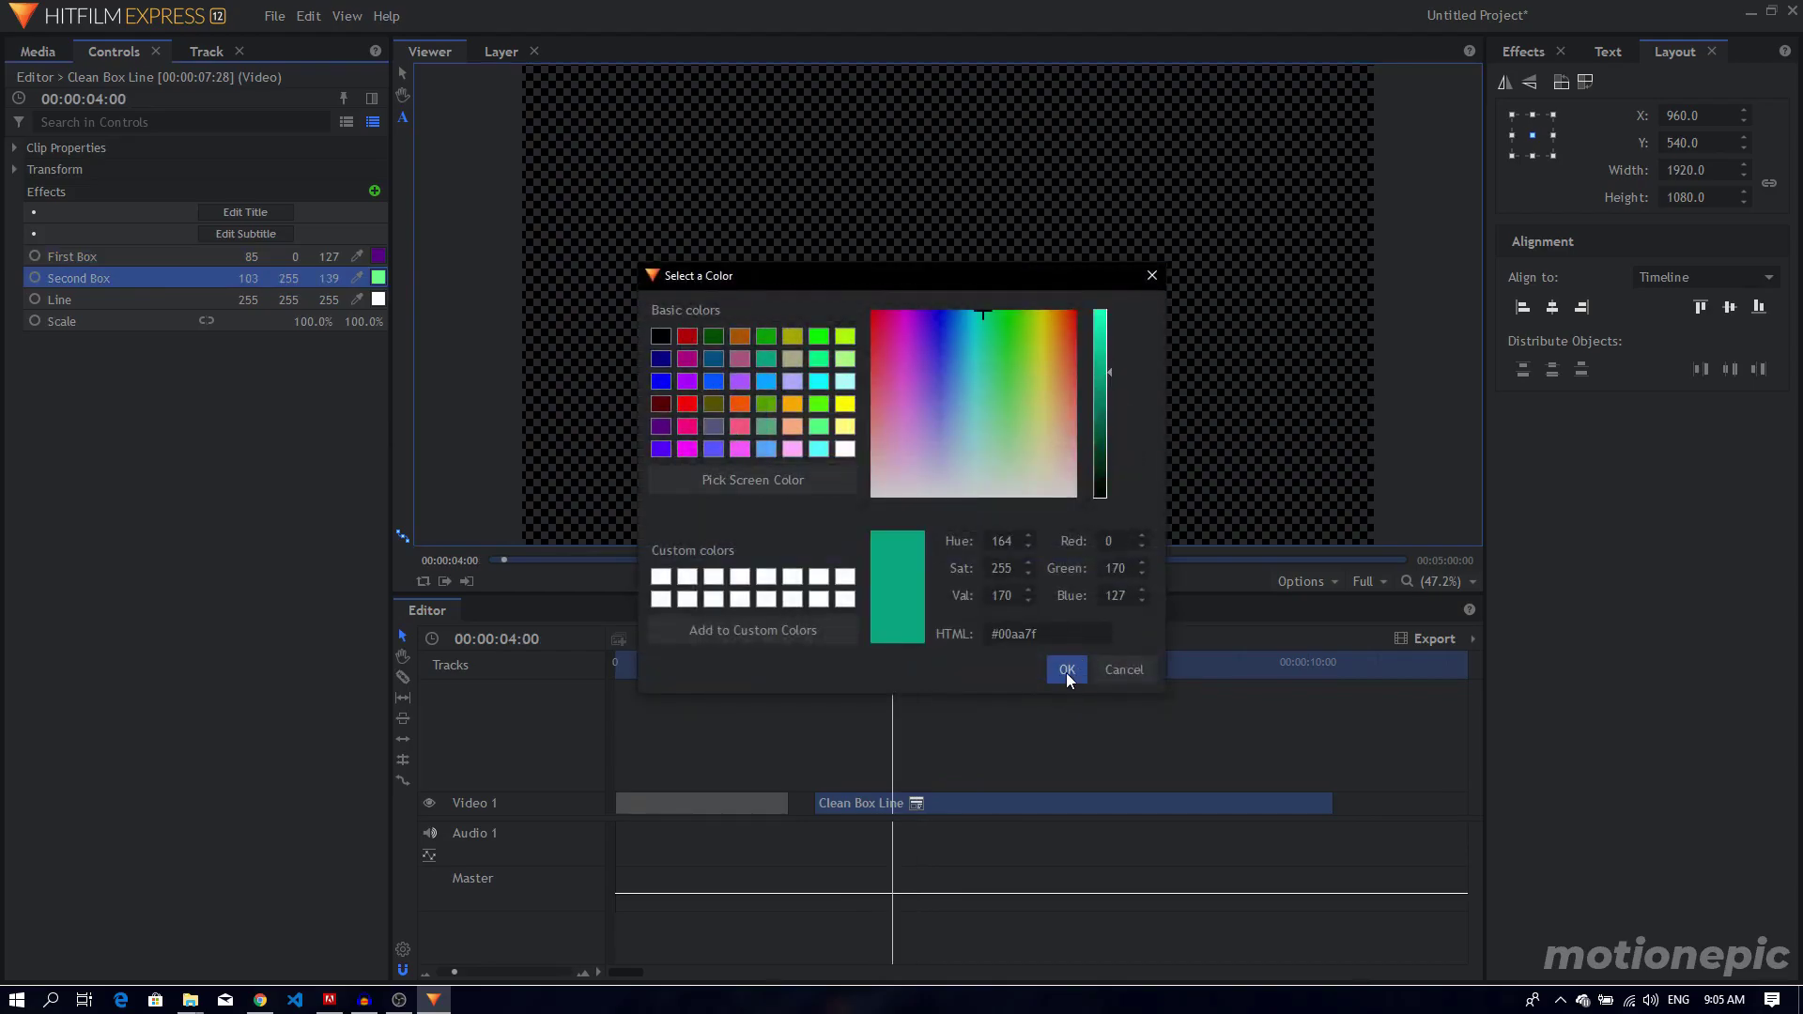
{"action": "left_click", "coordinate": [1067, 670]}
{"action": "left_click", "coordinate": [887, 582]}
{"action": "left_click", "coordinate": [886, 582]}
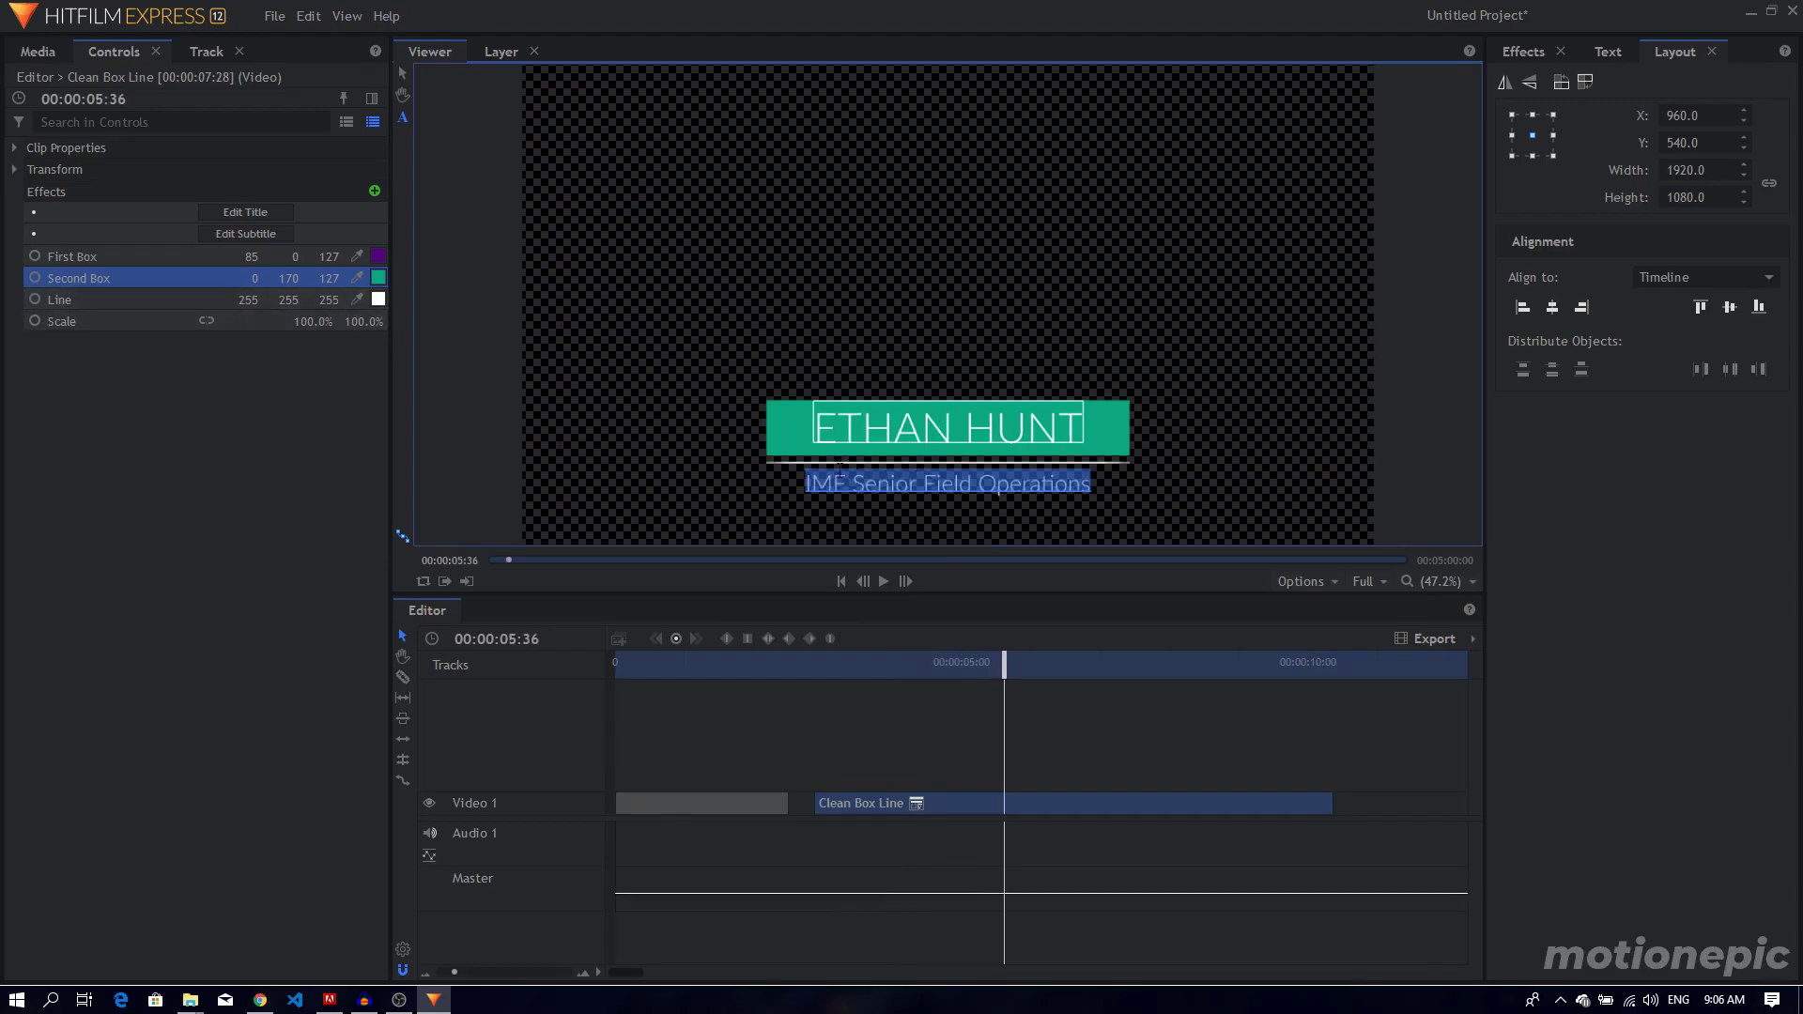
Change the Line colour to dark blue (0 0 127) and return to the Selection tool.
{"action": "left_click", "coordinate": [380, 300]}
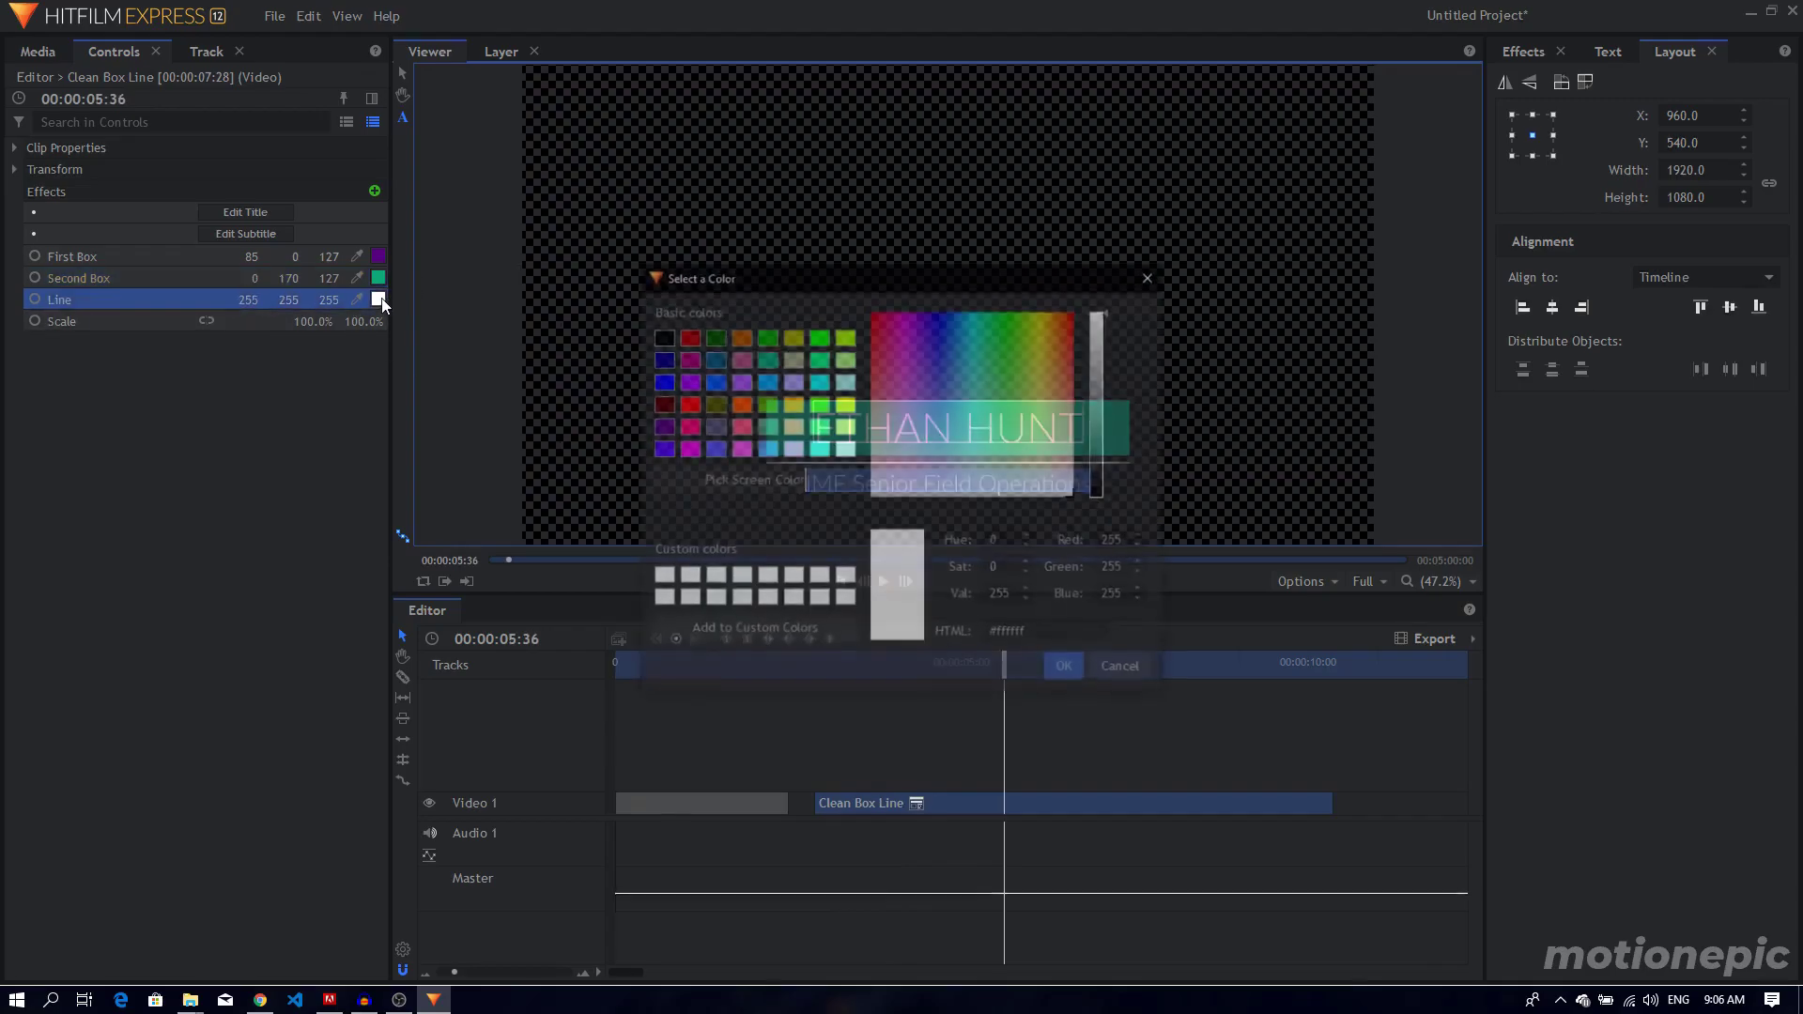
{"action": "left_click", "coordinate": [661, 358]}
{"action": "left_click", "coordinate": [1066, 671]}
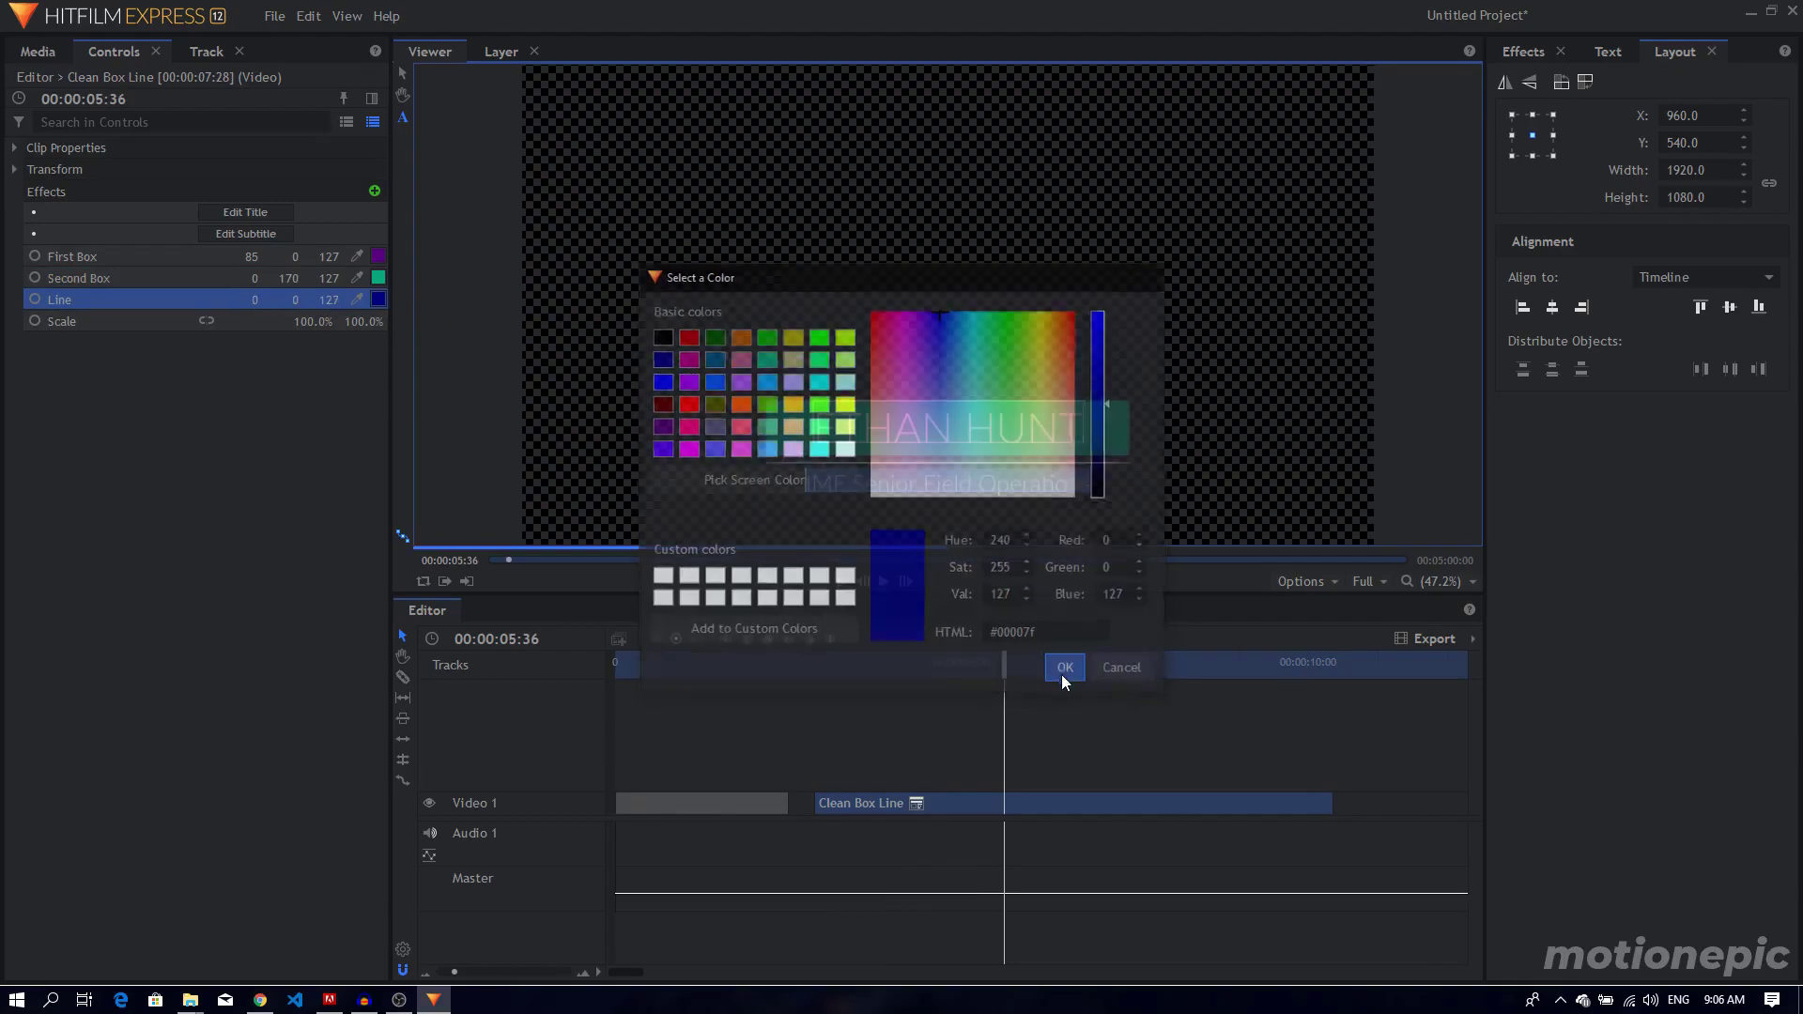
{"action": "left_click", "coordinate": [403, 72]}
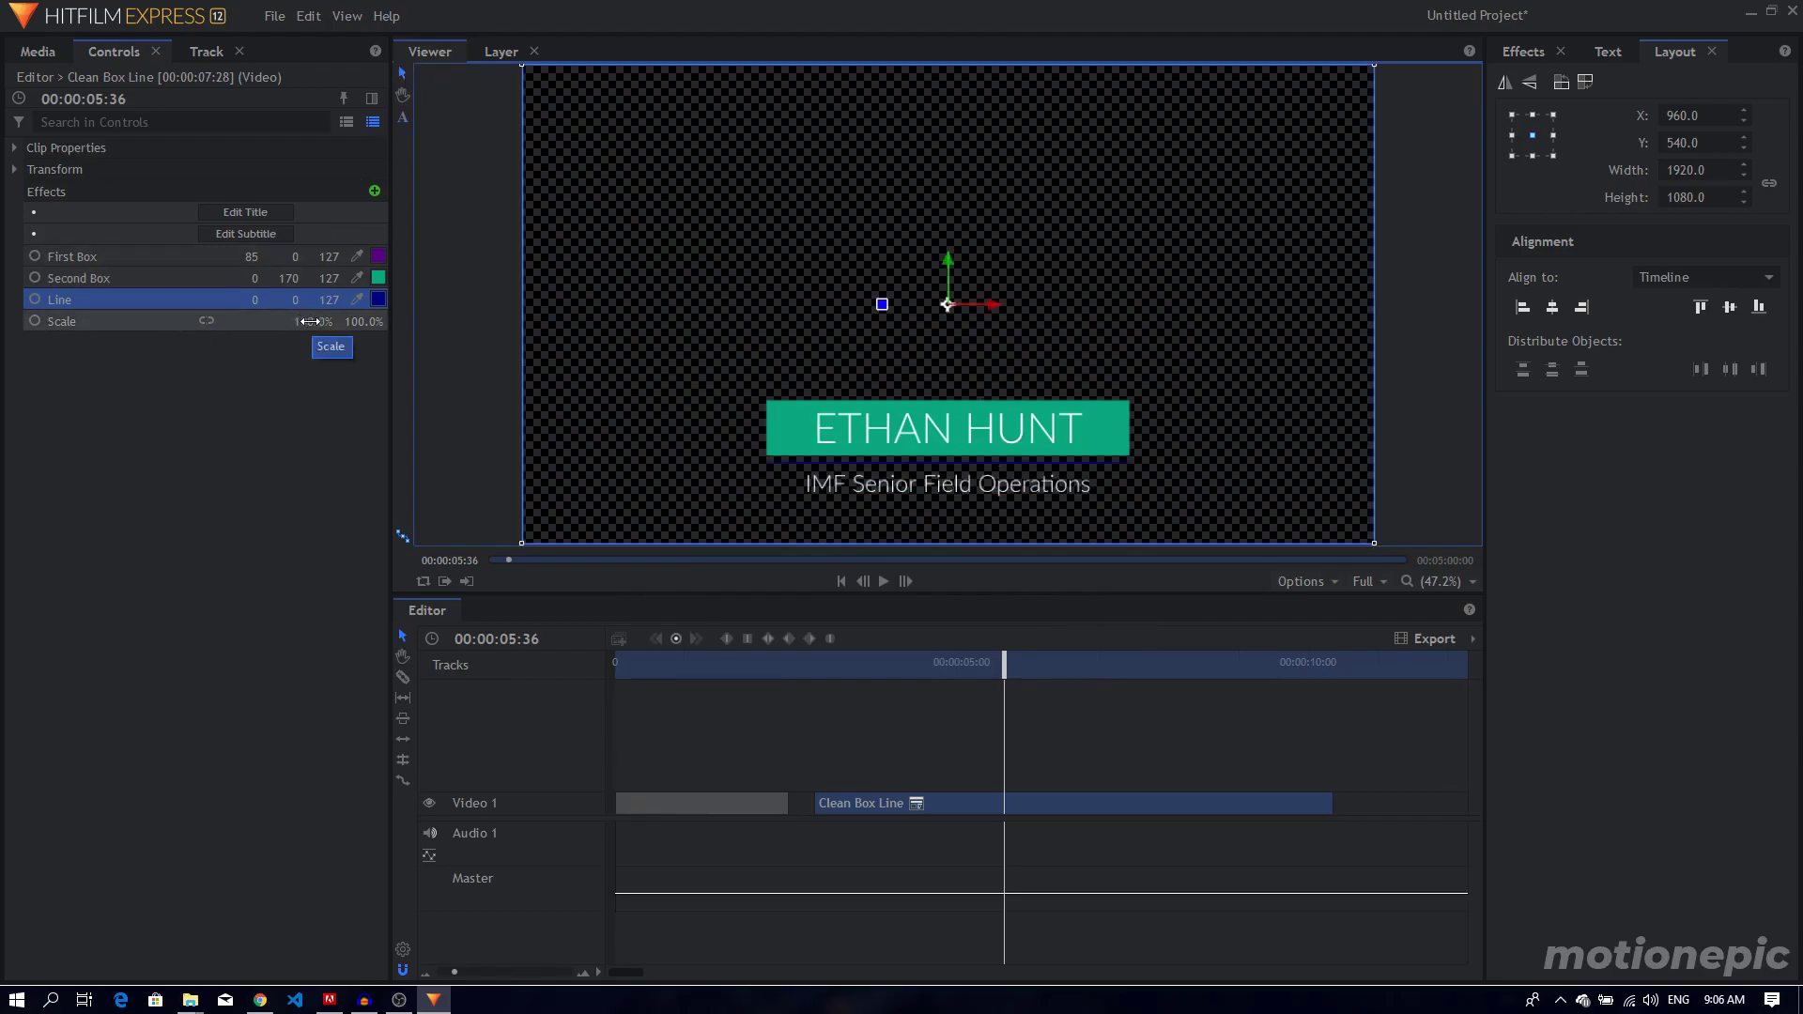
{"action": "left_click_drag", "start_coordinate": [309, 322], "coordinate": [347, 321]}
{"action": "key", "text": "ctrl+z"}
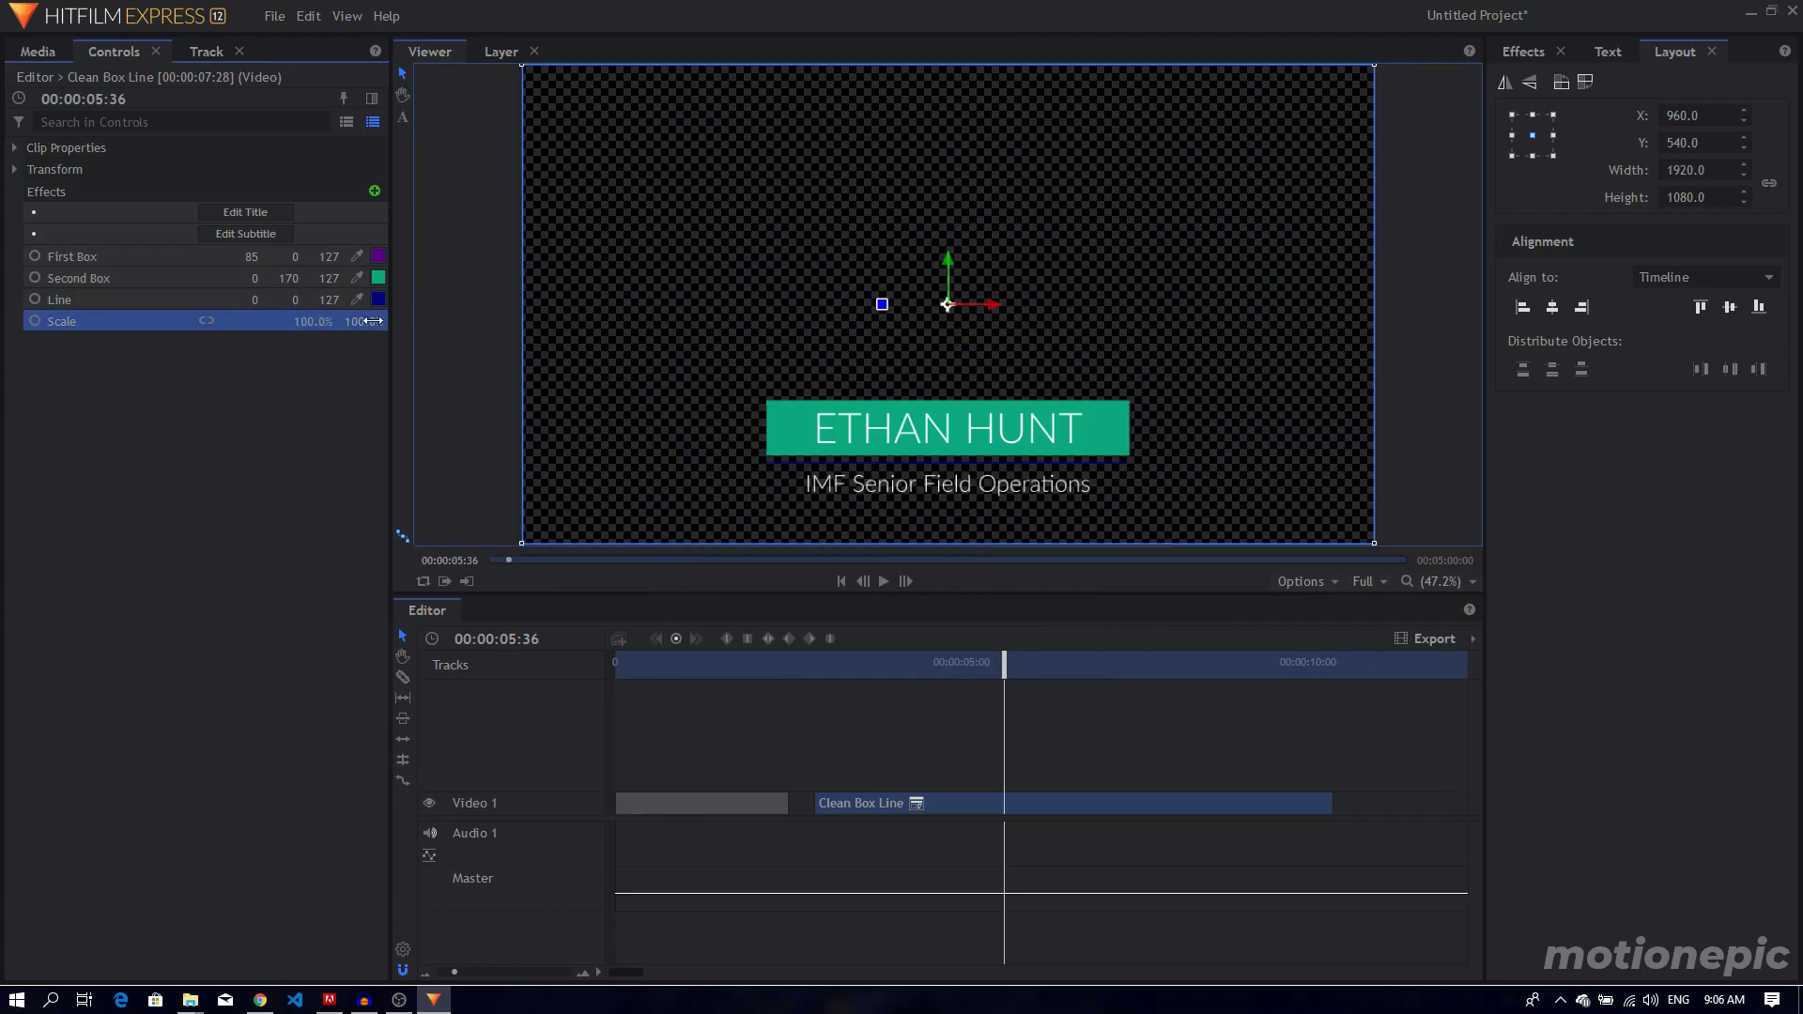
{"action": "left_click_drag", "start_coordinate": [341, 323], "coordinate": [400, 322]}
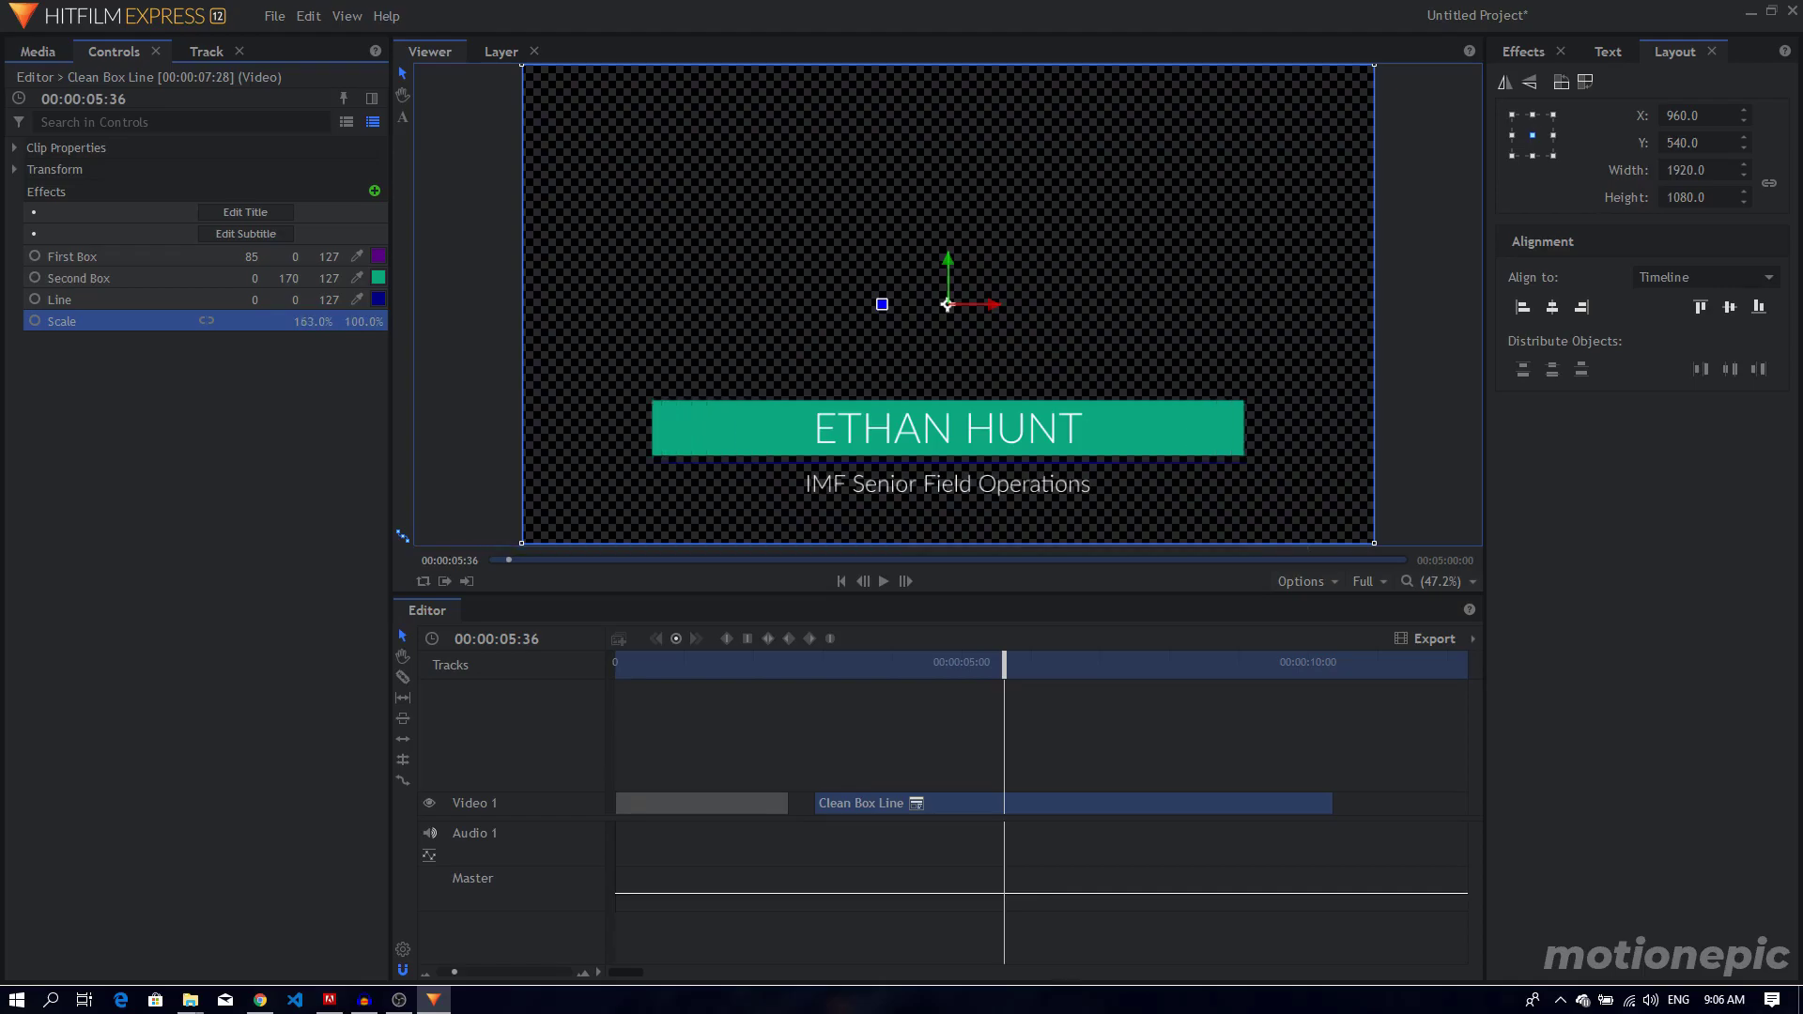
{"action": "key", "text": "ctrl+z"}
{"action": "left_click", "coordinate": [817, 669]}
{"action": "key", "text": "space"}
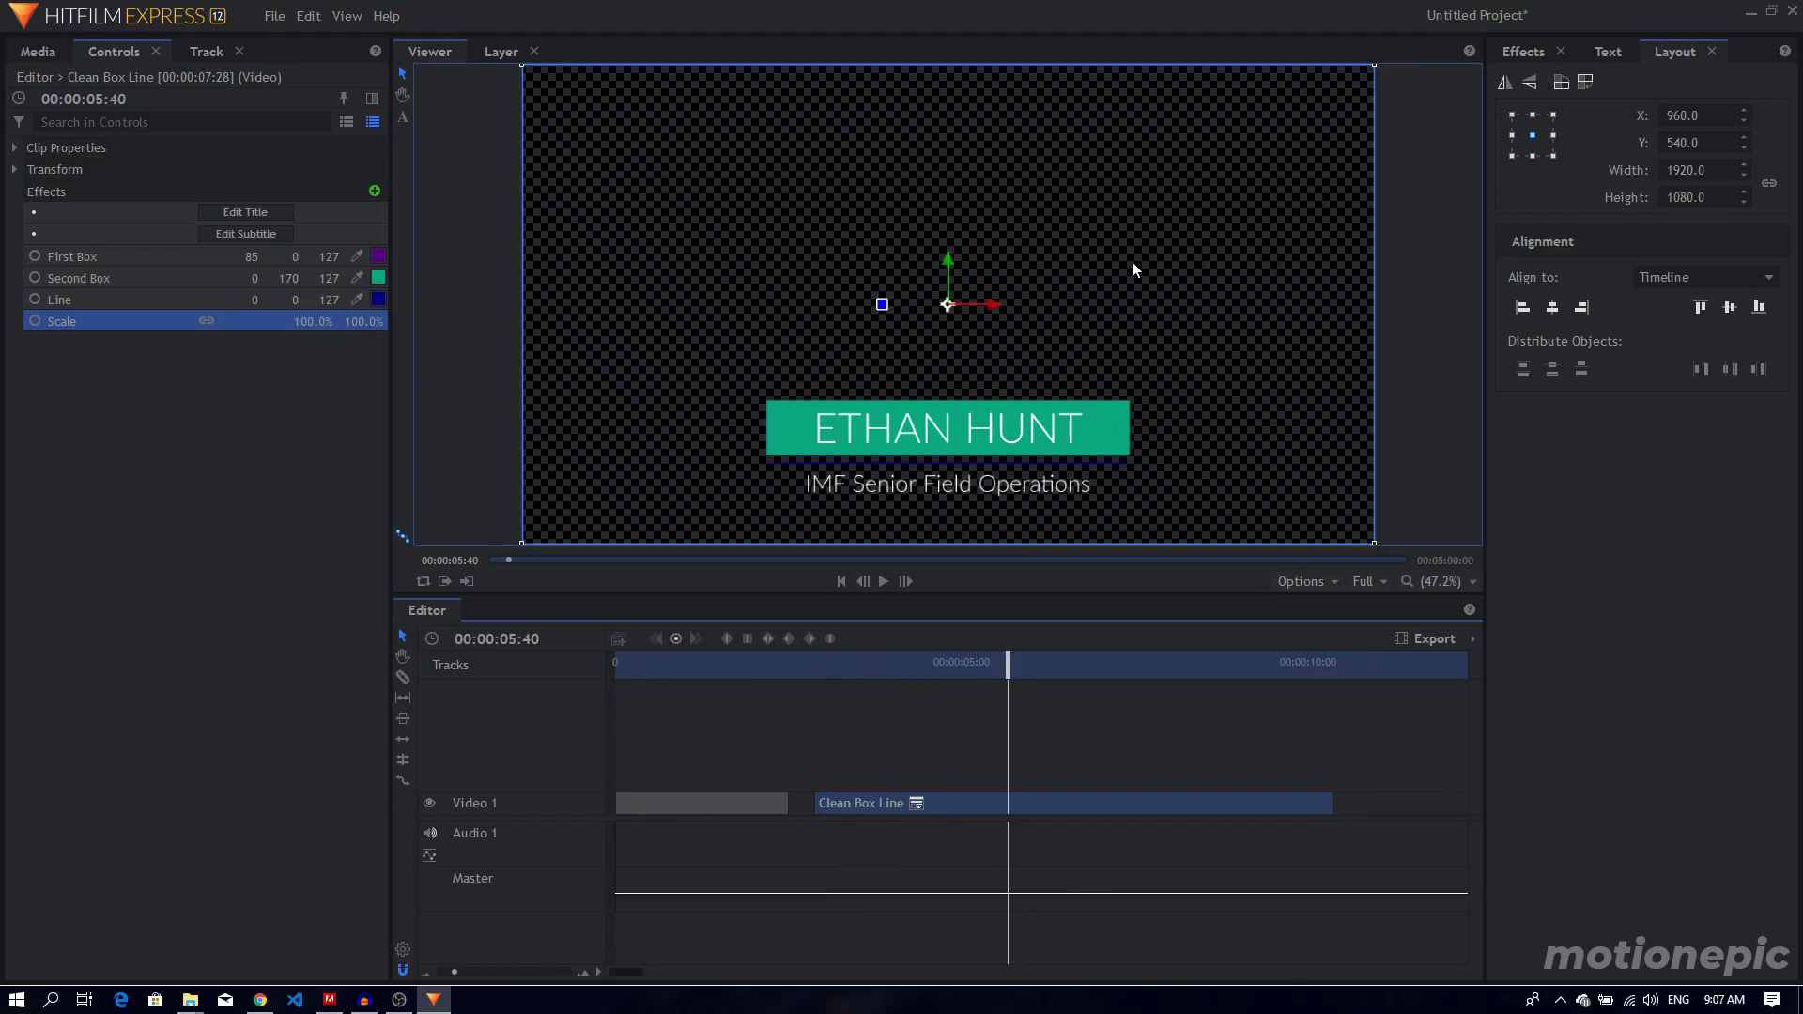
Zoom the viewer out, check its display and resolution menus unchanged, and return to Media.
{"action": "scroll", "coordinate": [1132, 264], "scroll_direction": "down", "scroll_amount": 1}
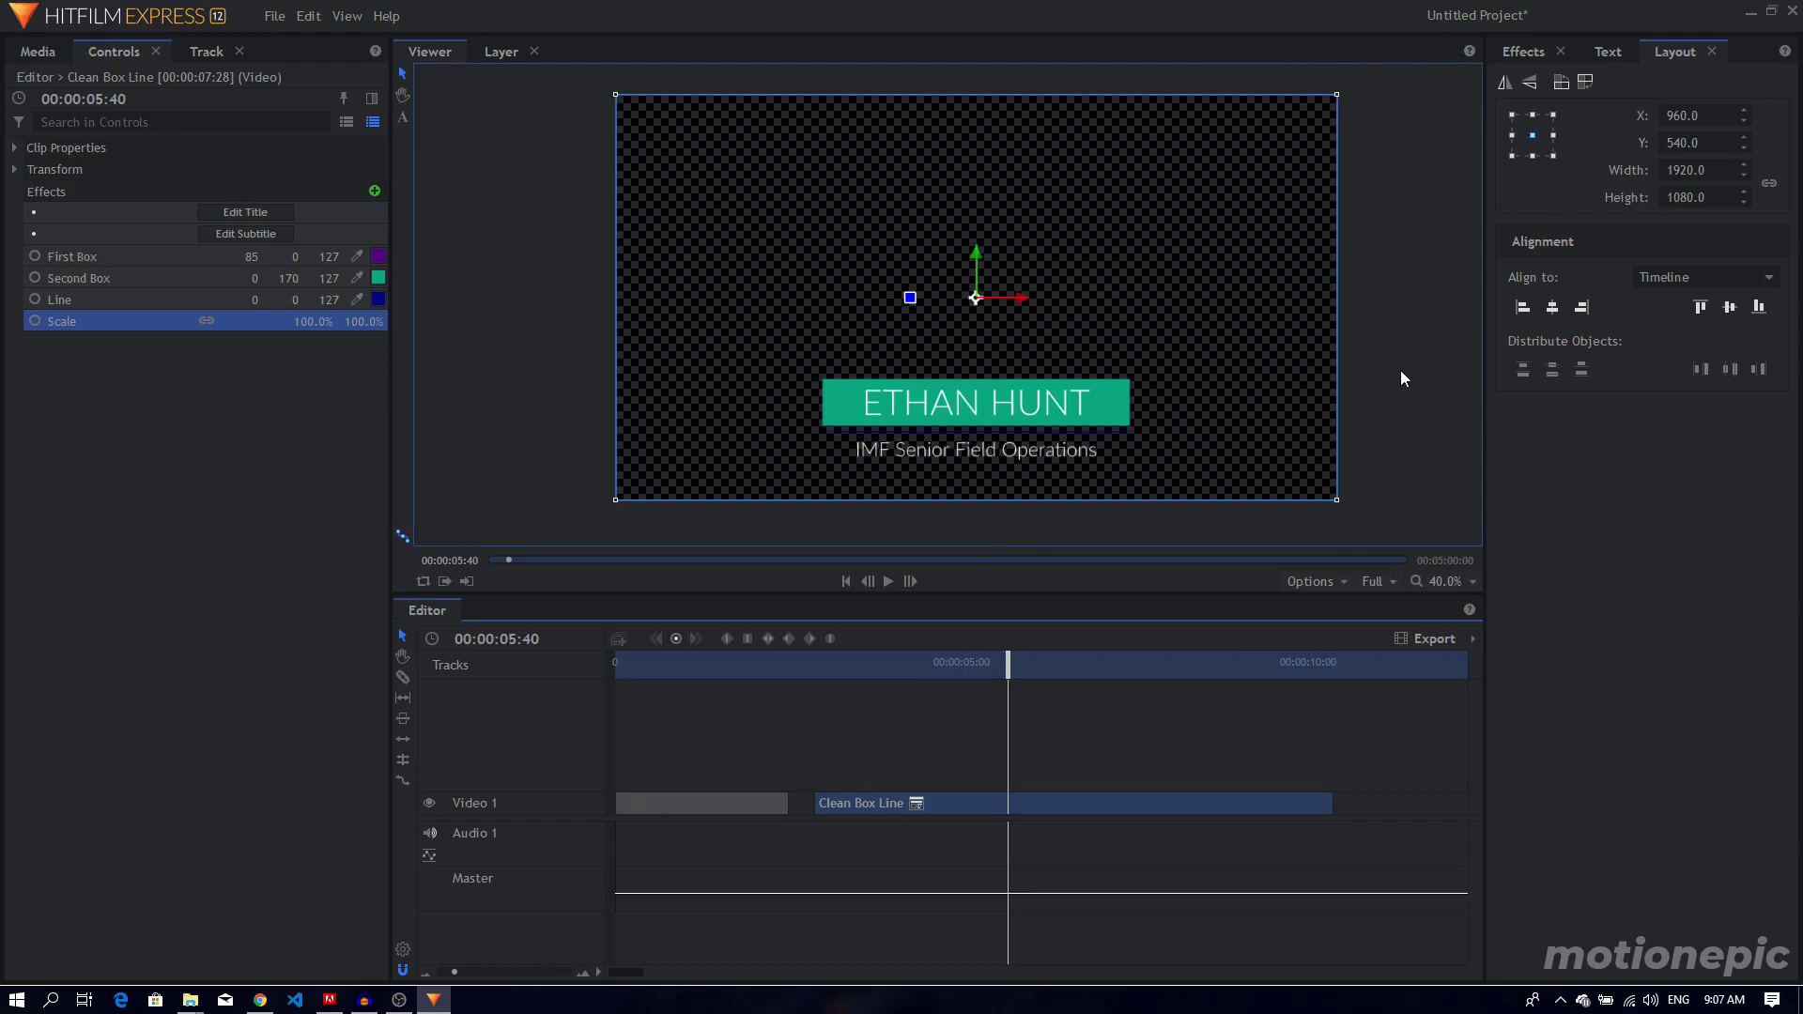
{"action": "left_click", "coordinate": [1315, 581]}
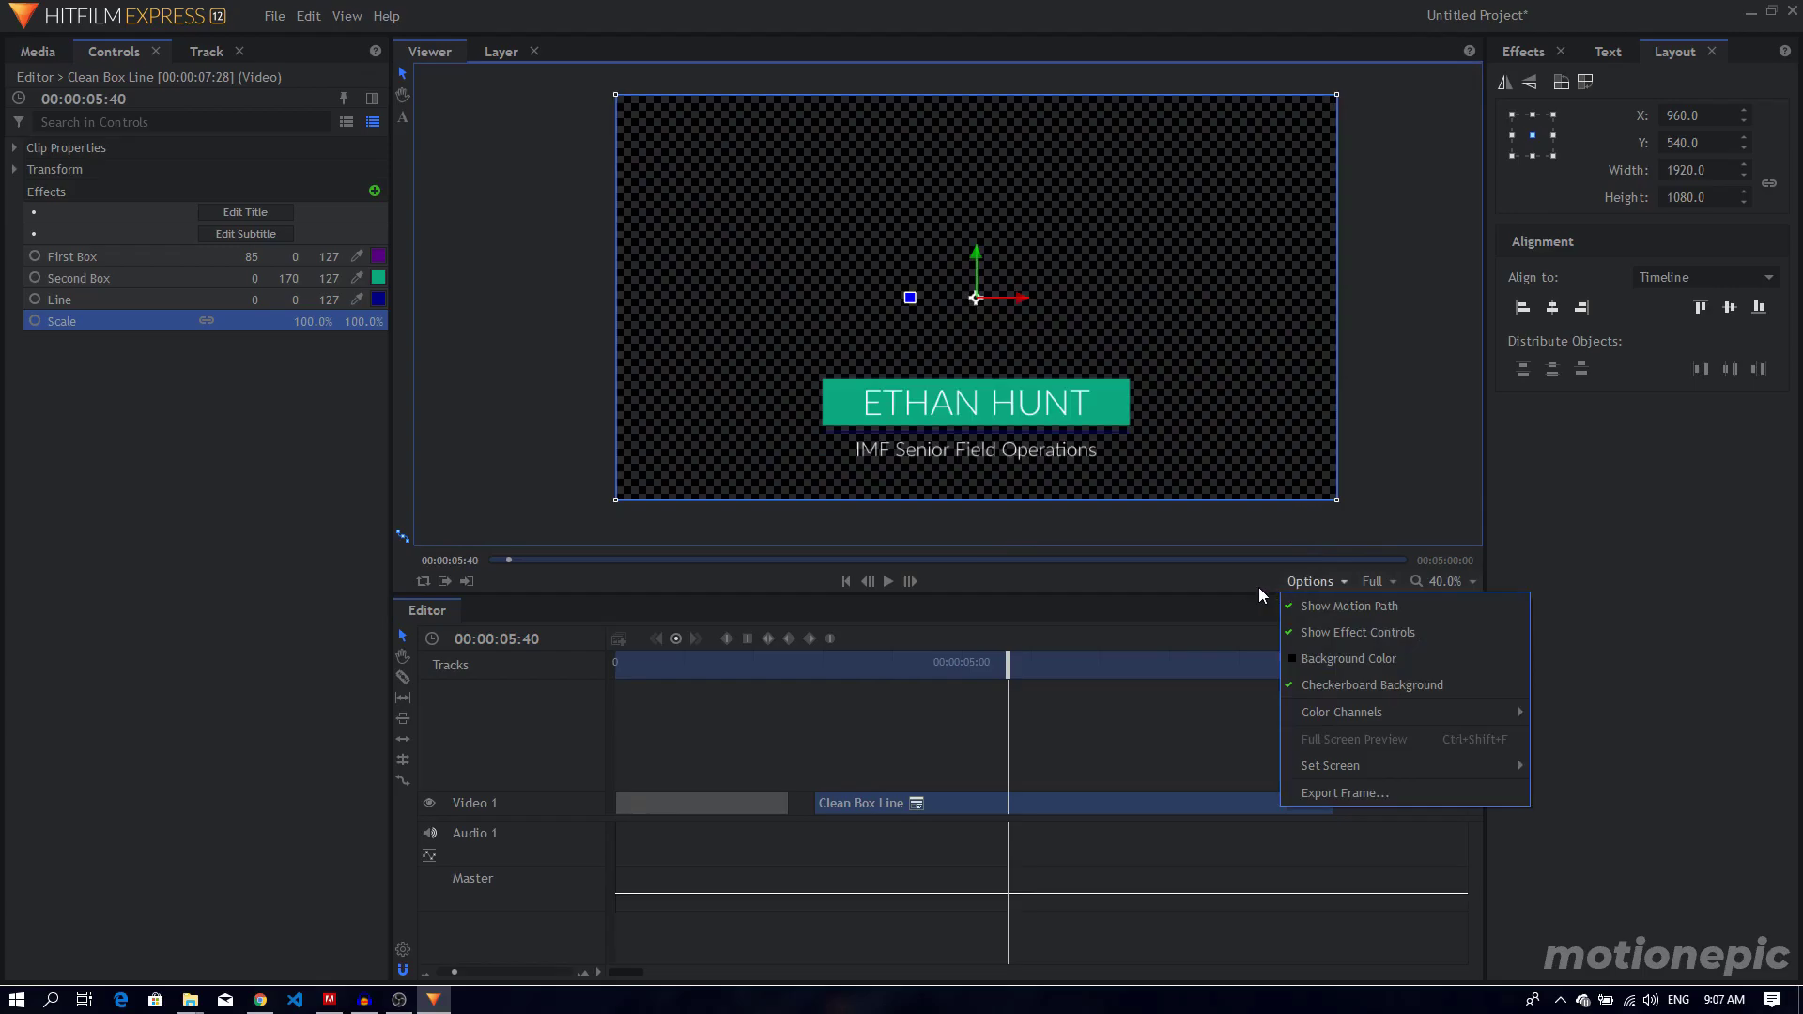
{"action": "left_click", "coordinate": [1373, 585]}
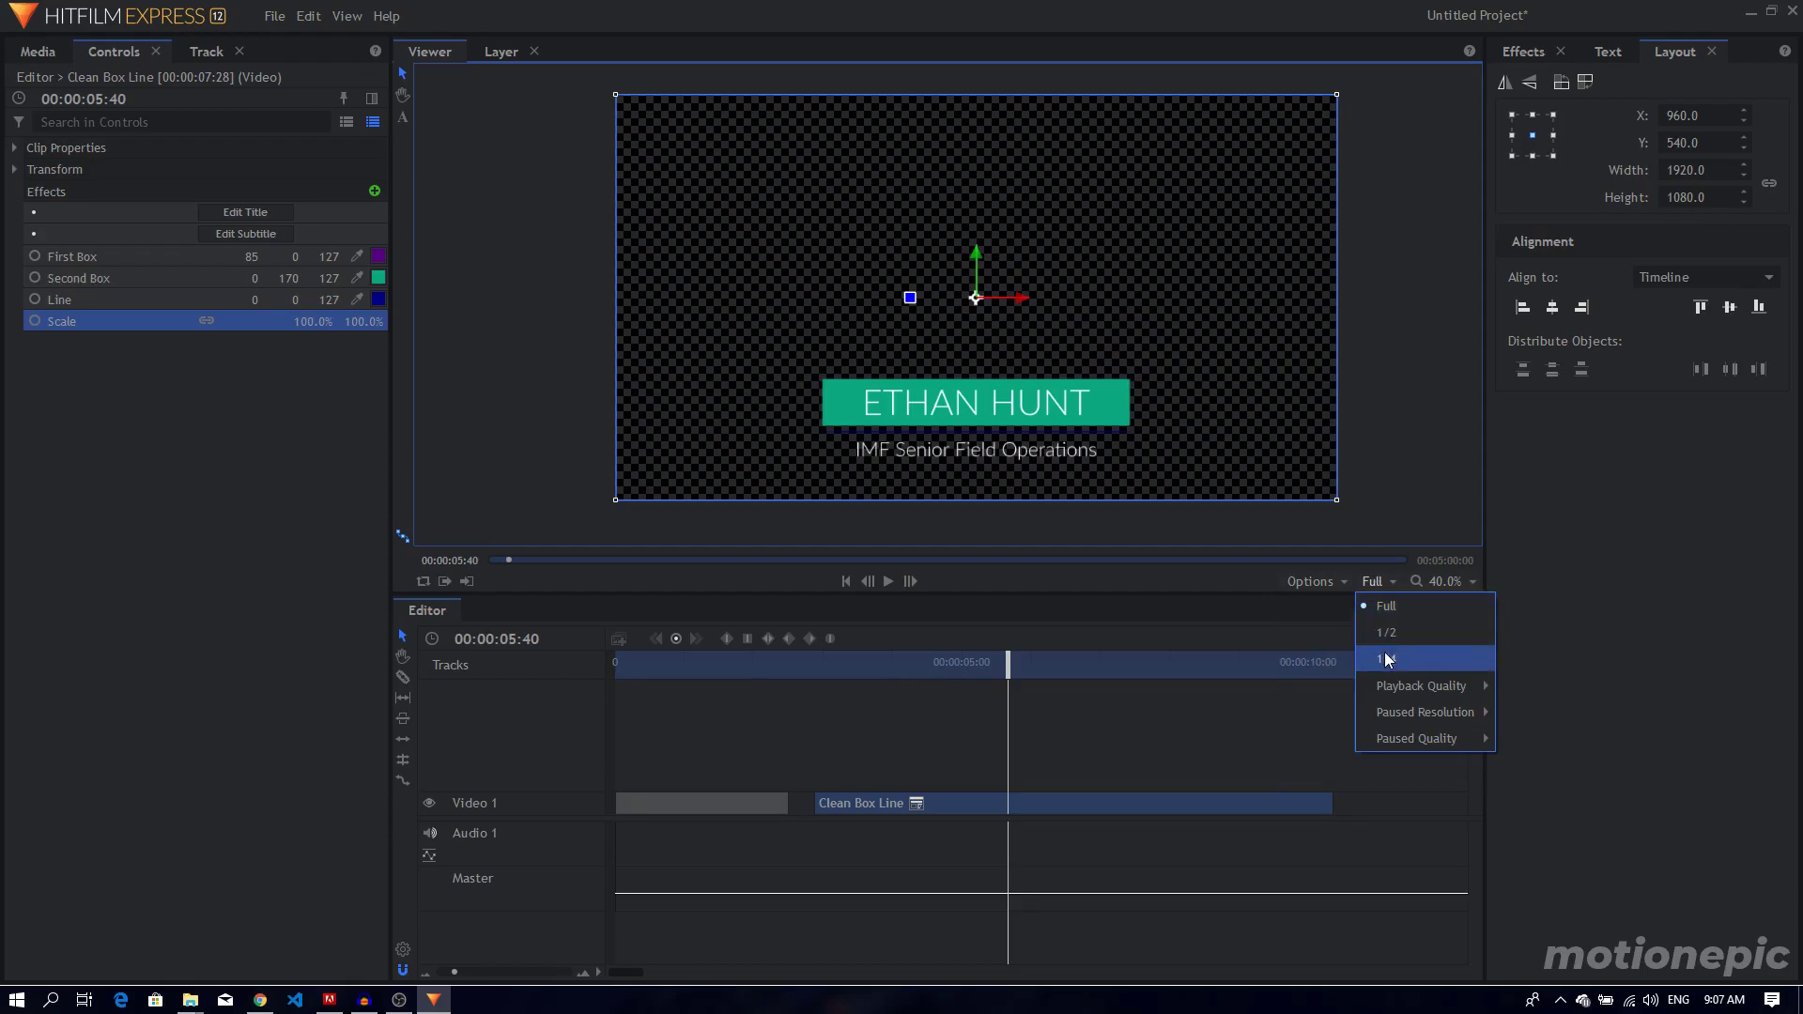
{"action": "left_click", "coordinate": [302, 201]}
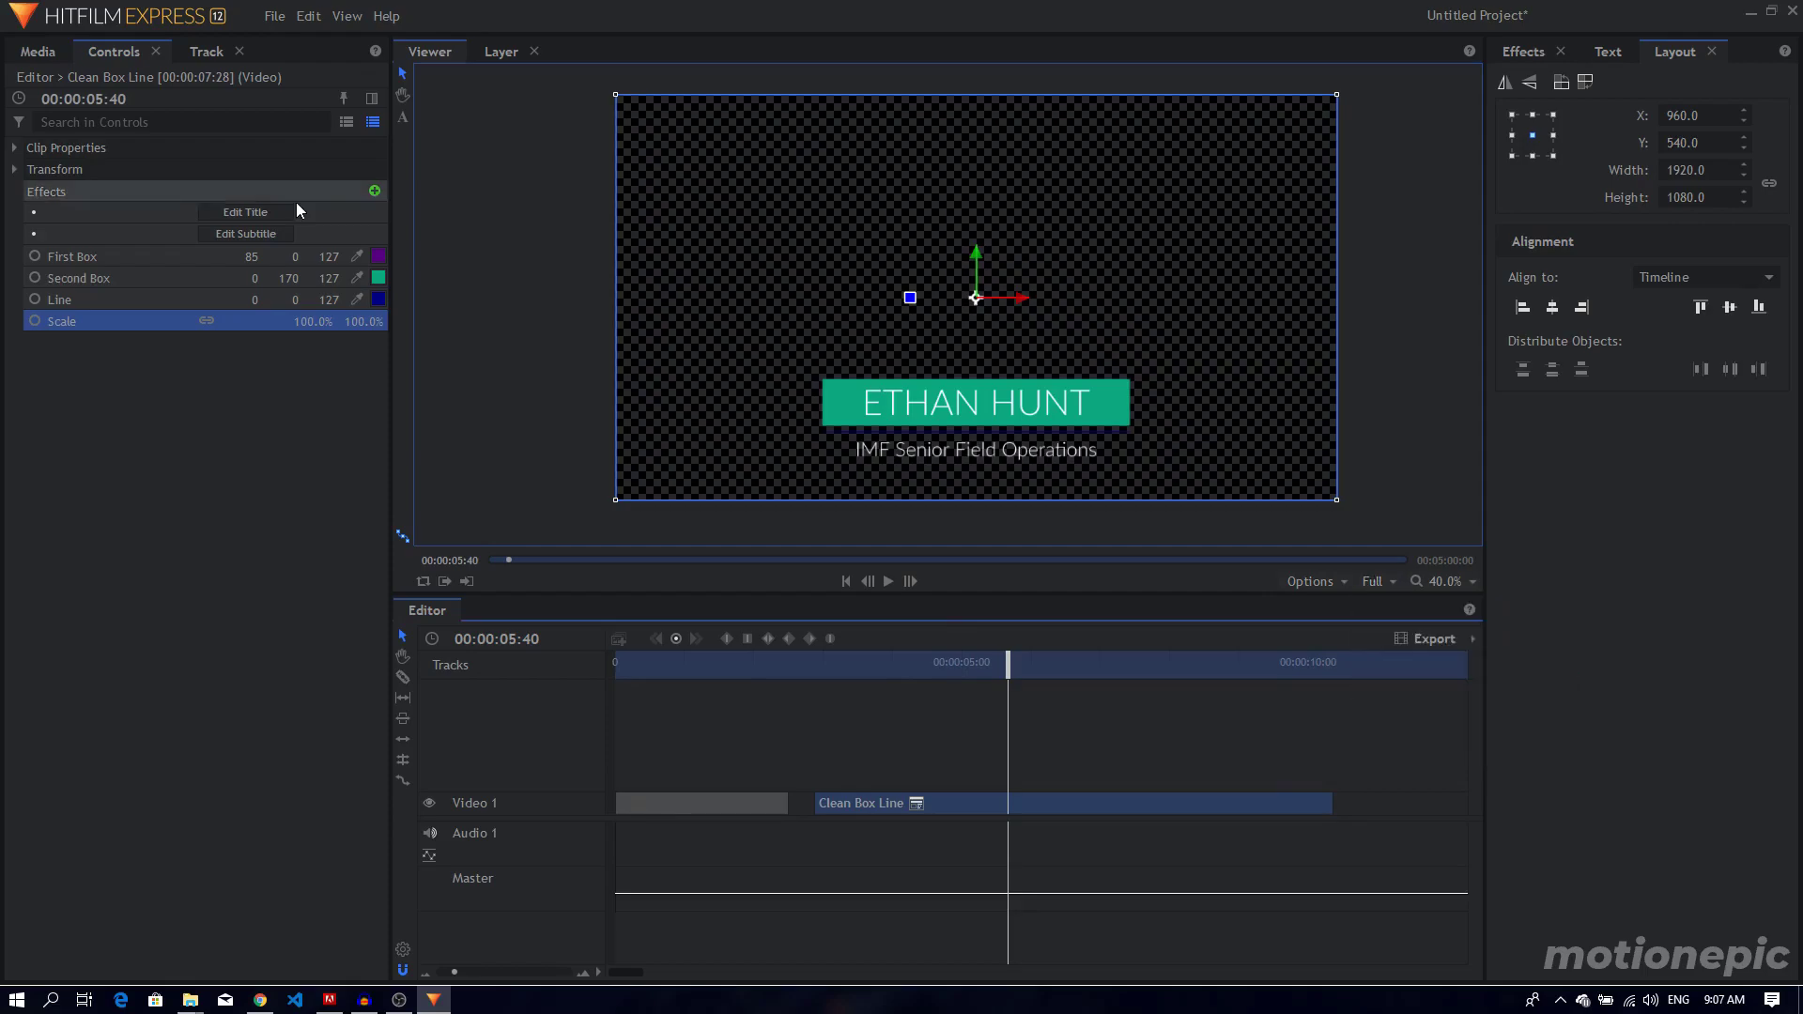
From the Media panel, create a new composite shot with default settings and add a text layer.
{"action": "left_click", "coordinate": [38, 52]}
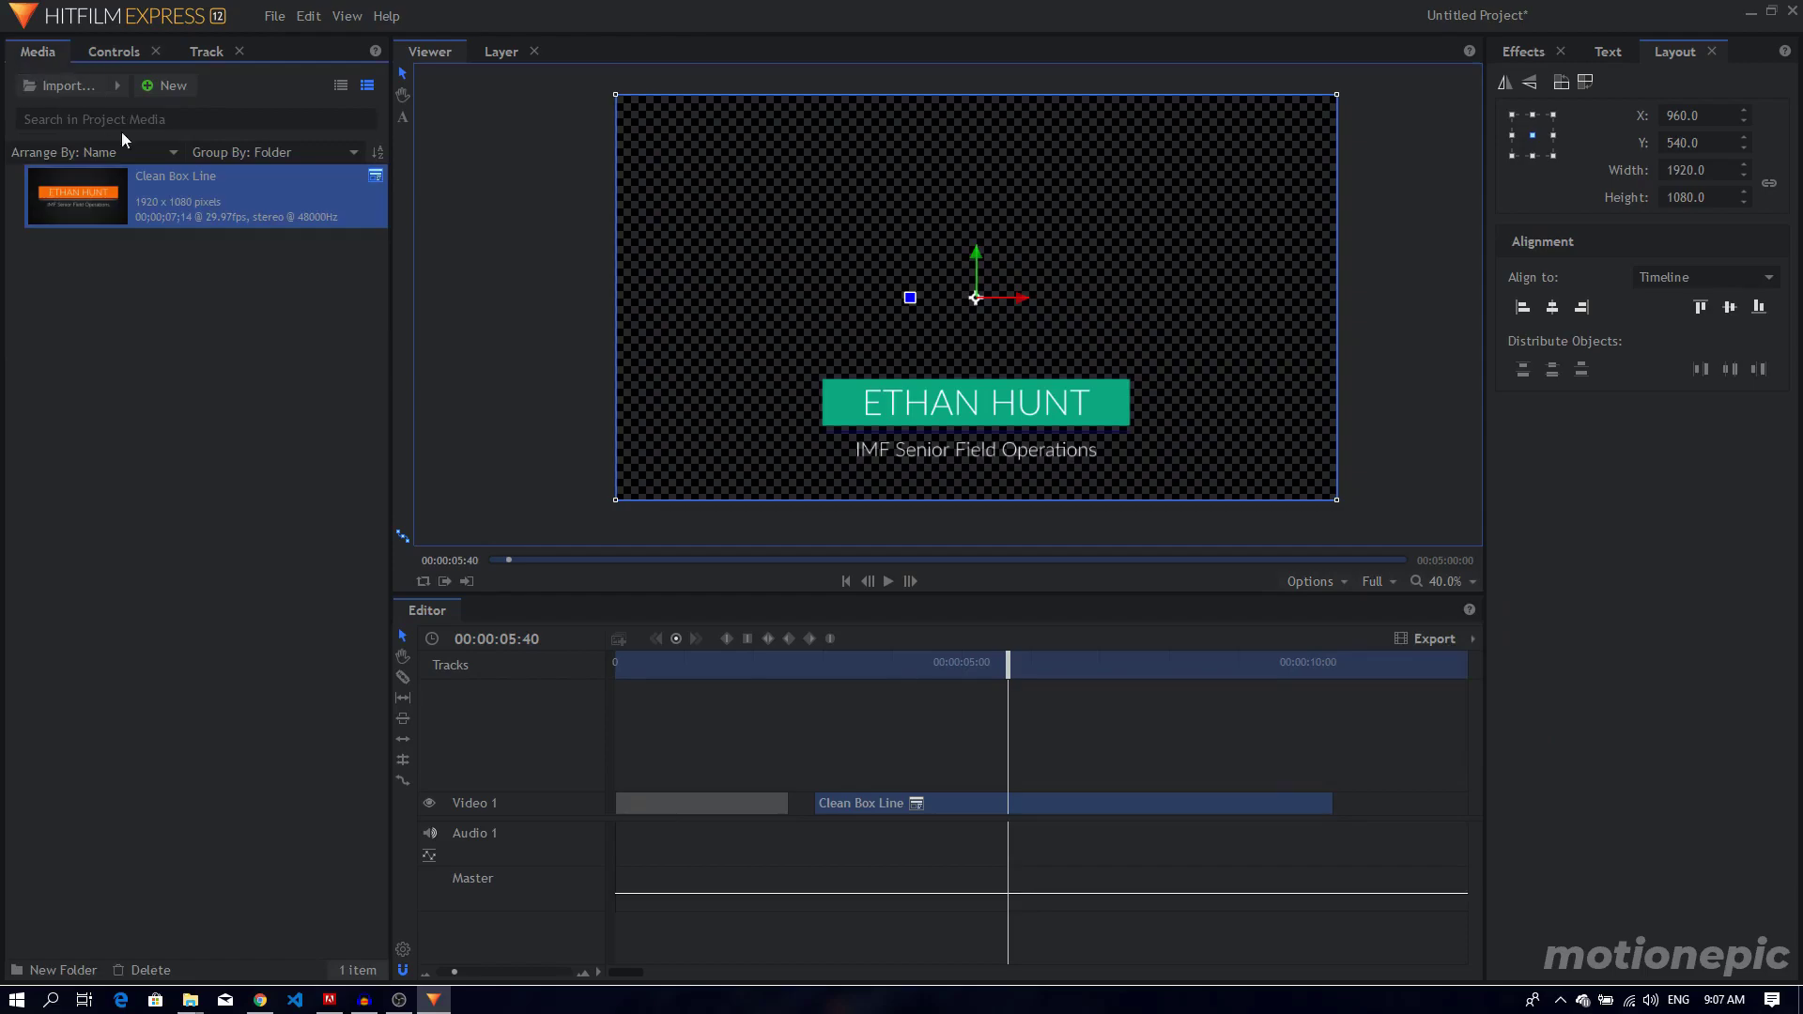
{"action": "left_click", "coordinate": [180, 92]}
{"action": "left_click", "coordinate": [189, 111]}
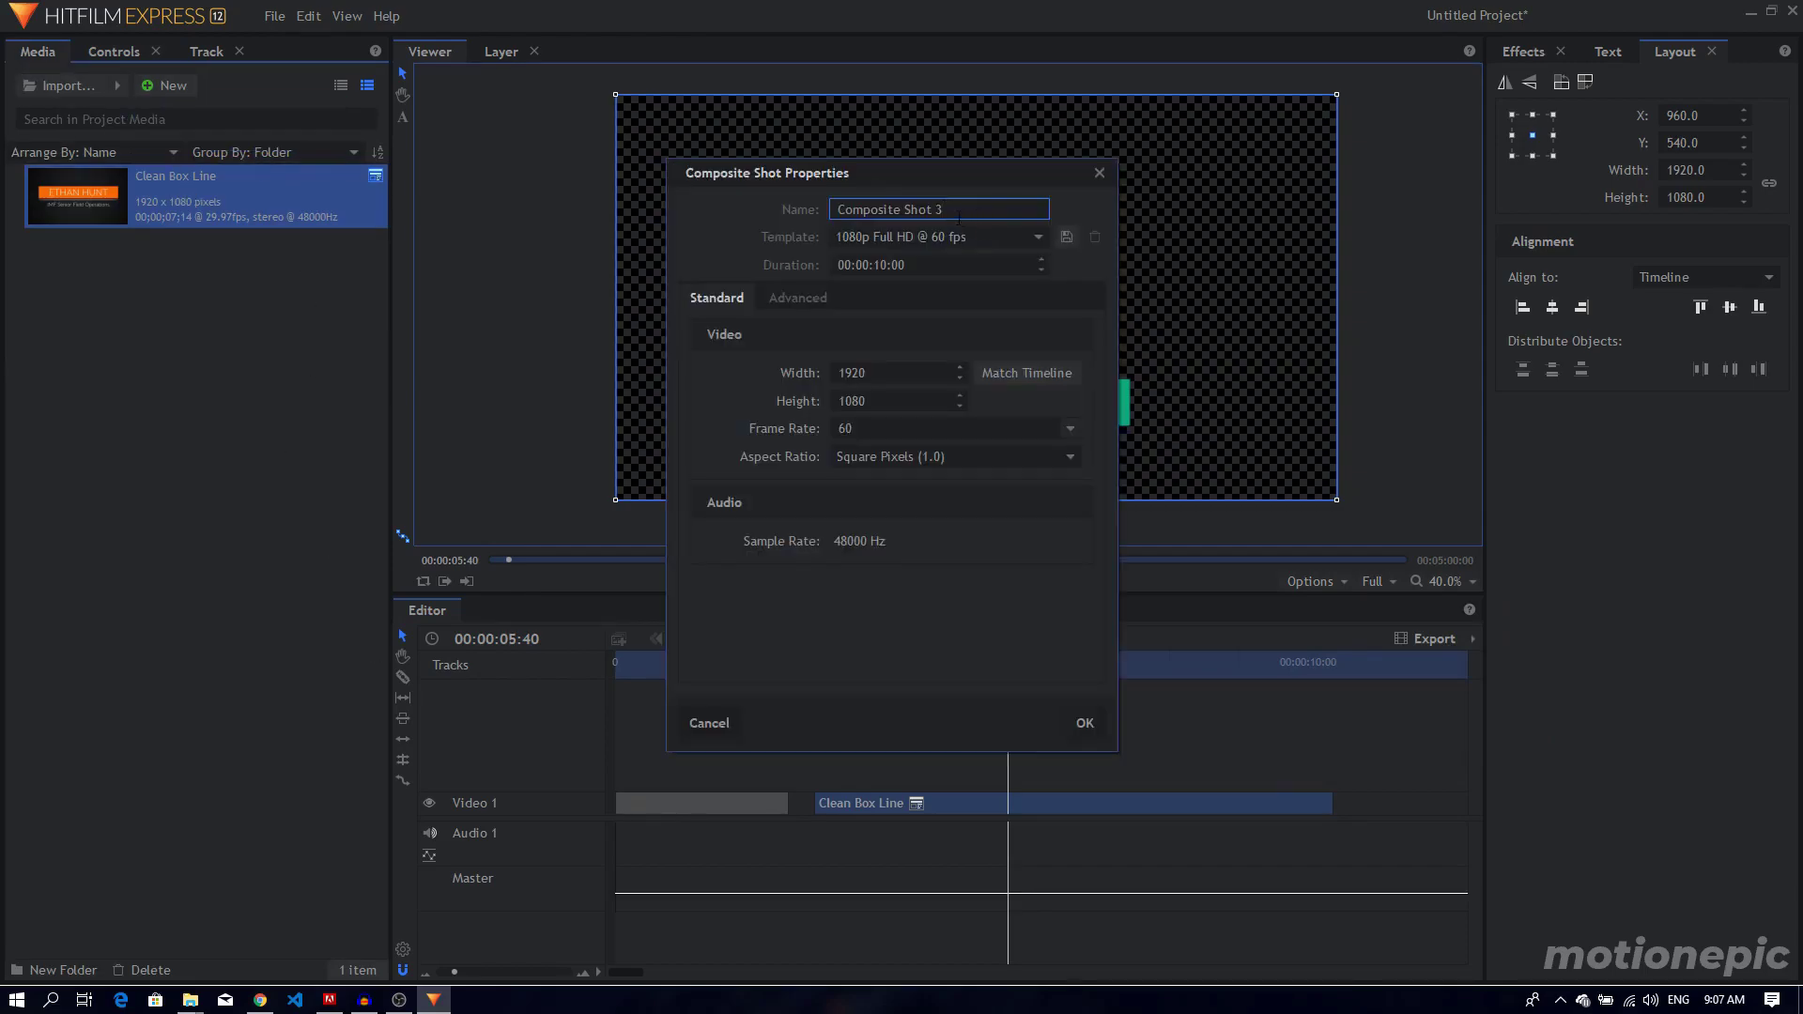
{"action": "left_click", "coordinate": [1093, 720]}
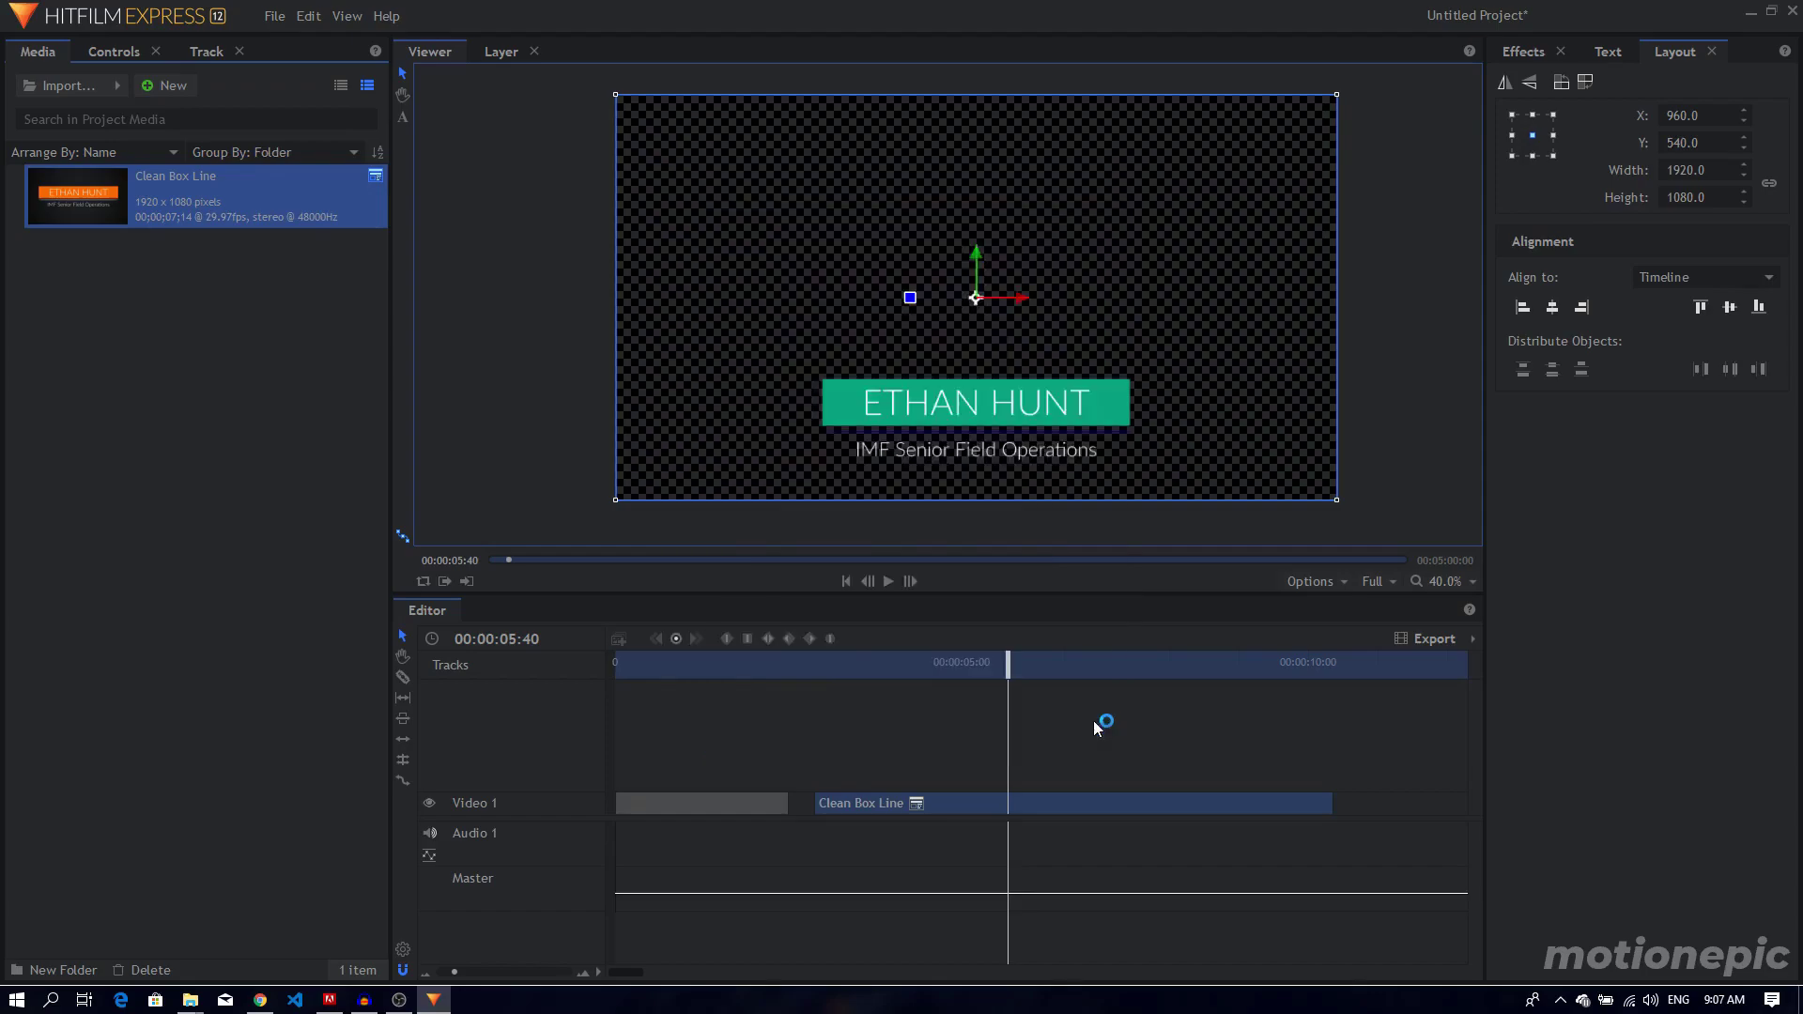
{"action": "left_click", "coordinate": [775, 648]}
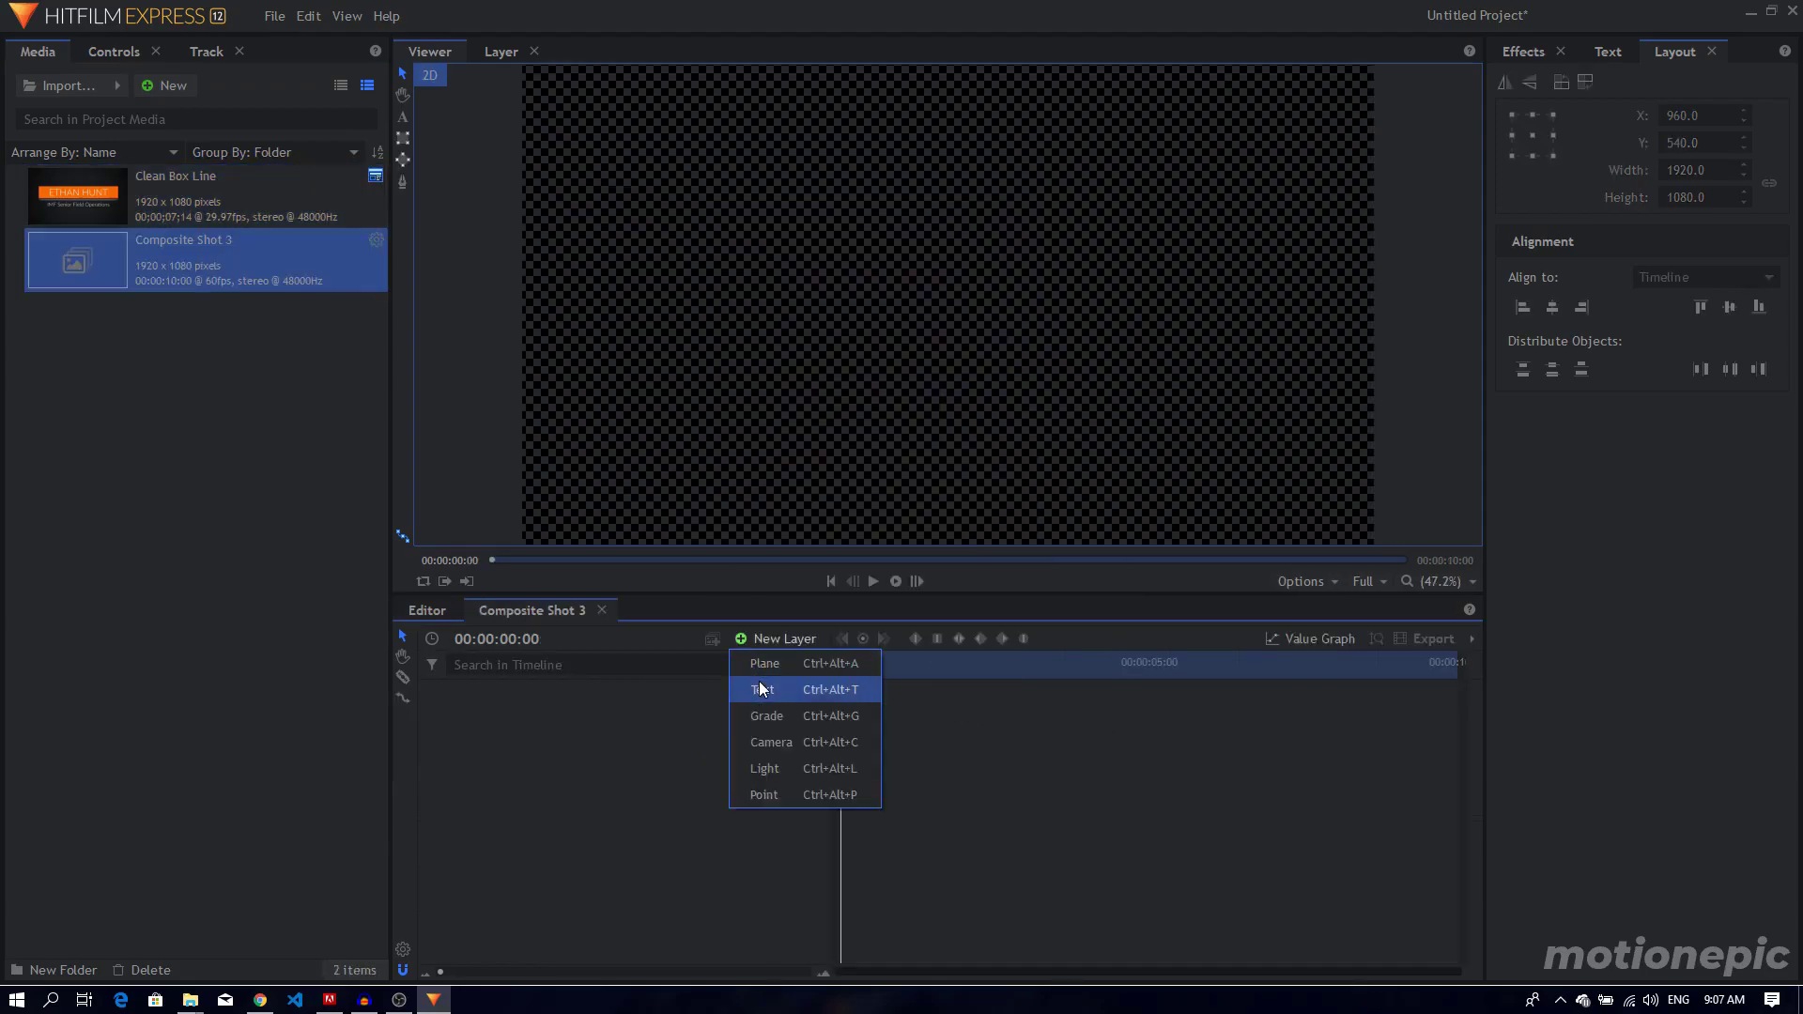
{"action": "left_click", "coordinate": [761, 688]}
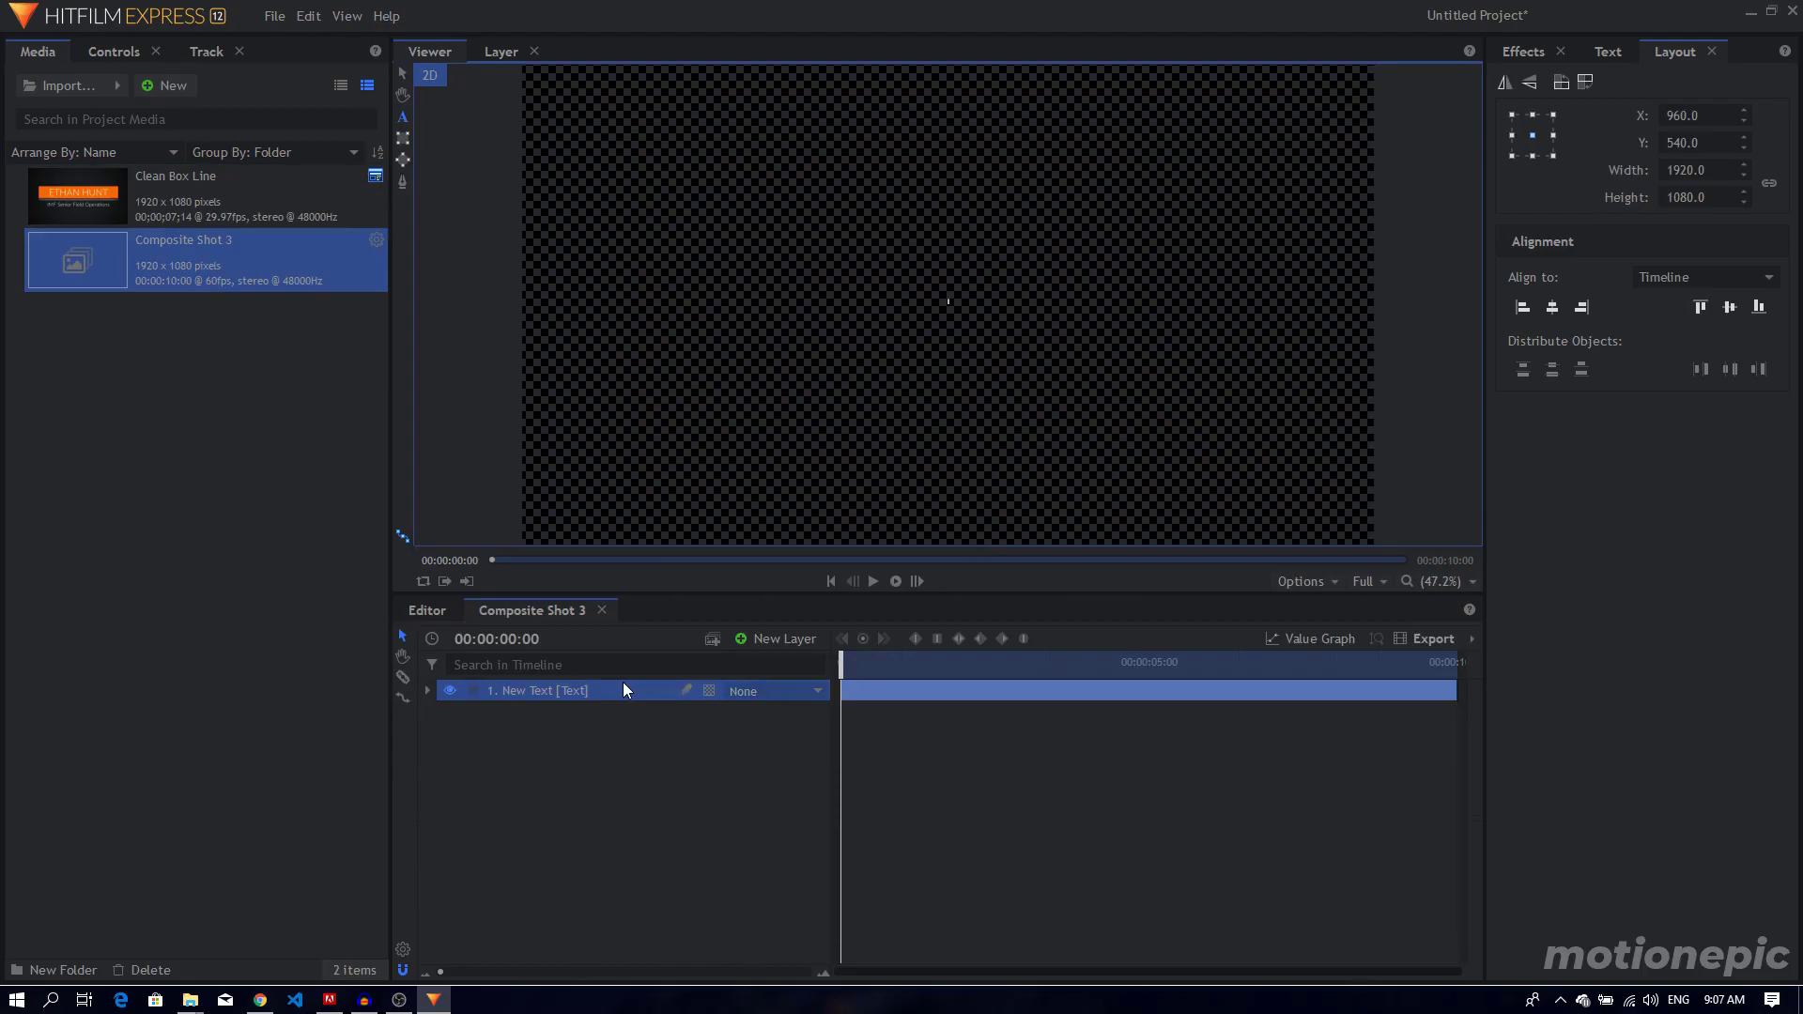
Tag the text layer with the olive Citron colour label.
{"action": "right_click", "coordinate": [506, 686]}
{"action": "right_click", "coordinate": [475, 690]}
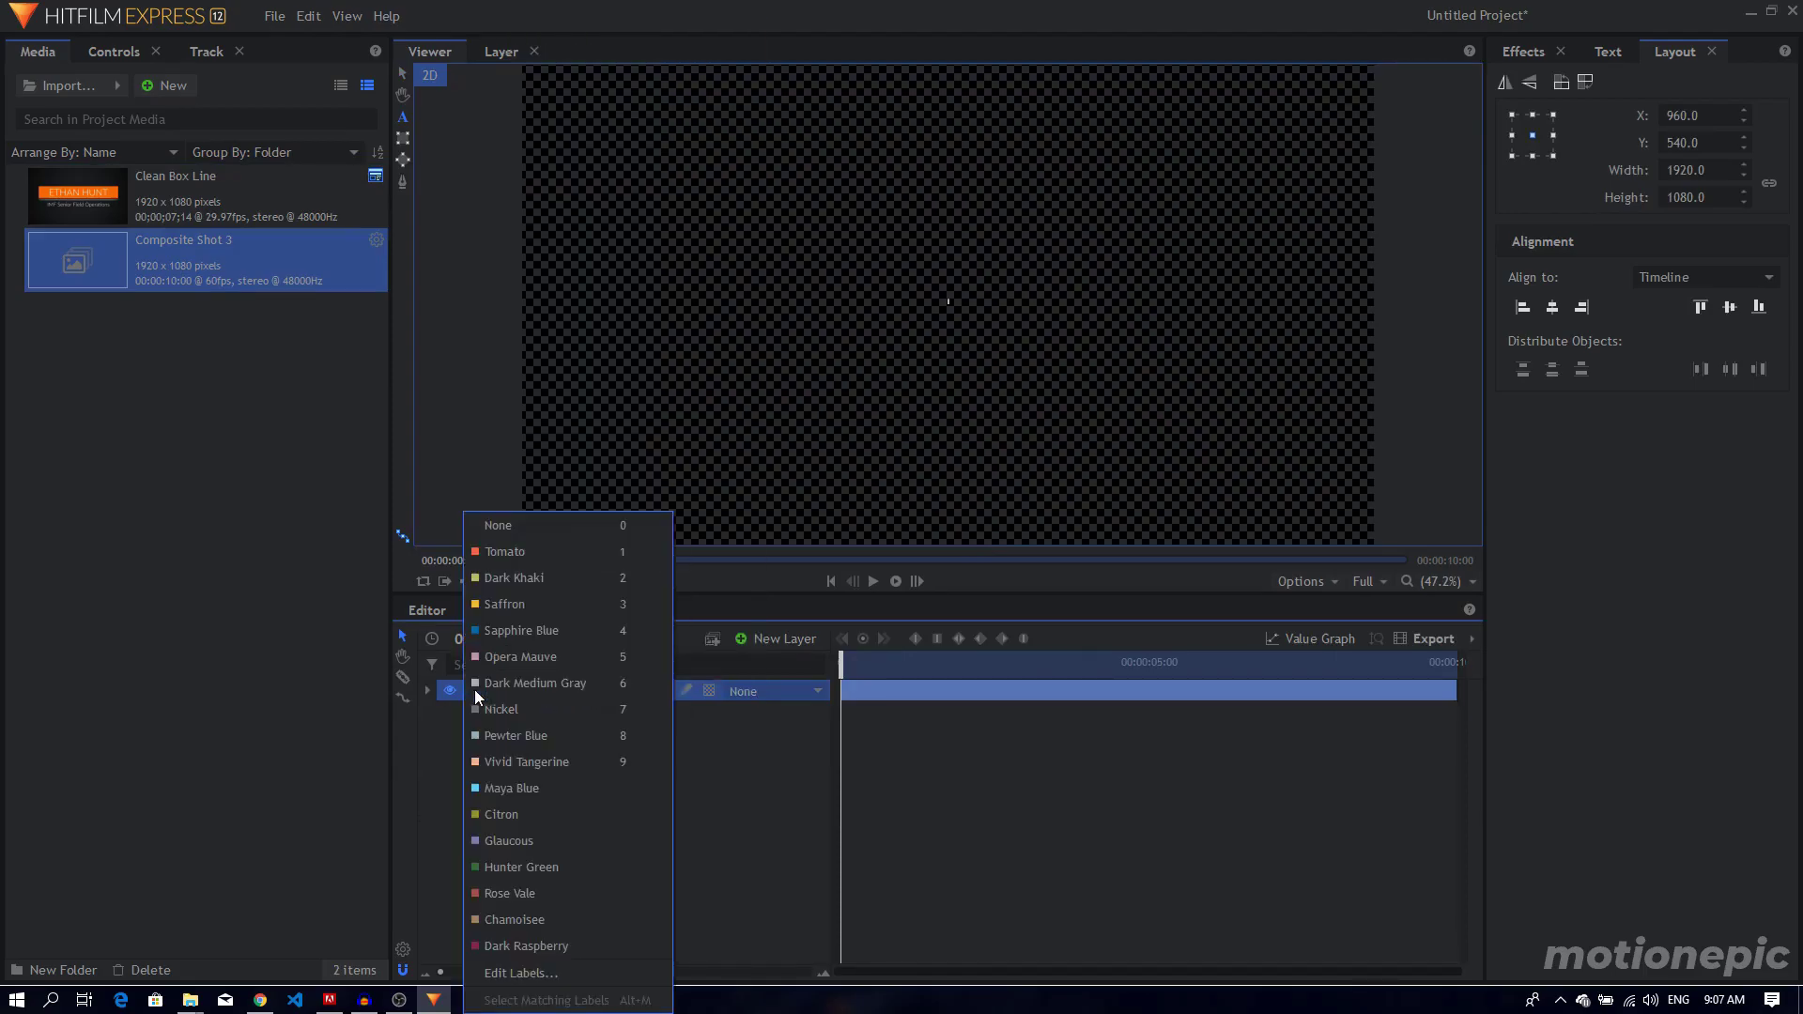
{"action": "left_click", "coordinate": [441, 747]}
{"action": "left_click", "coordinate": [482, 705]}
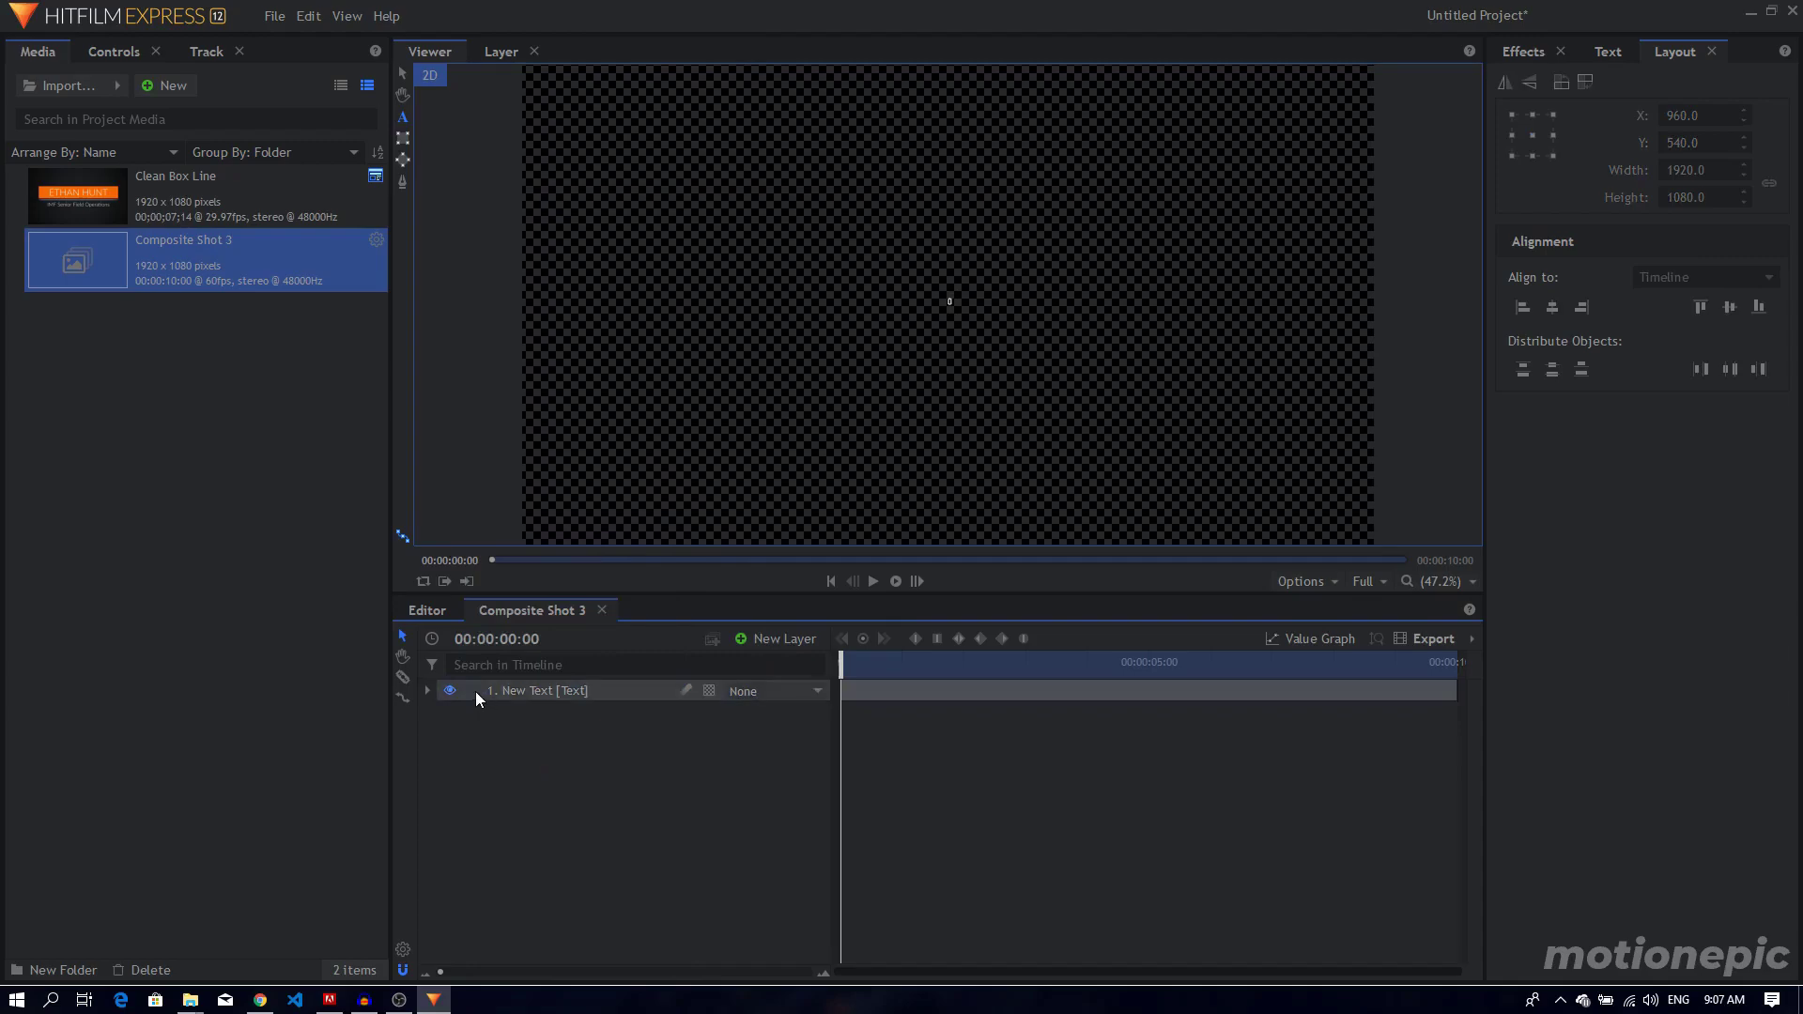
{"action": "left_click", "coordinate": [475, 692]}
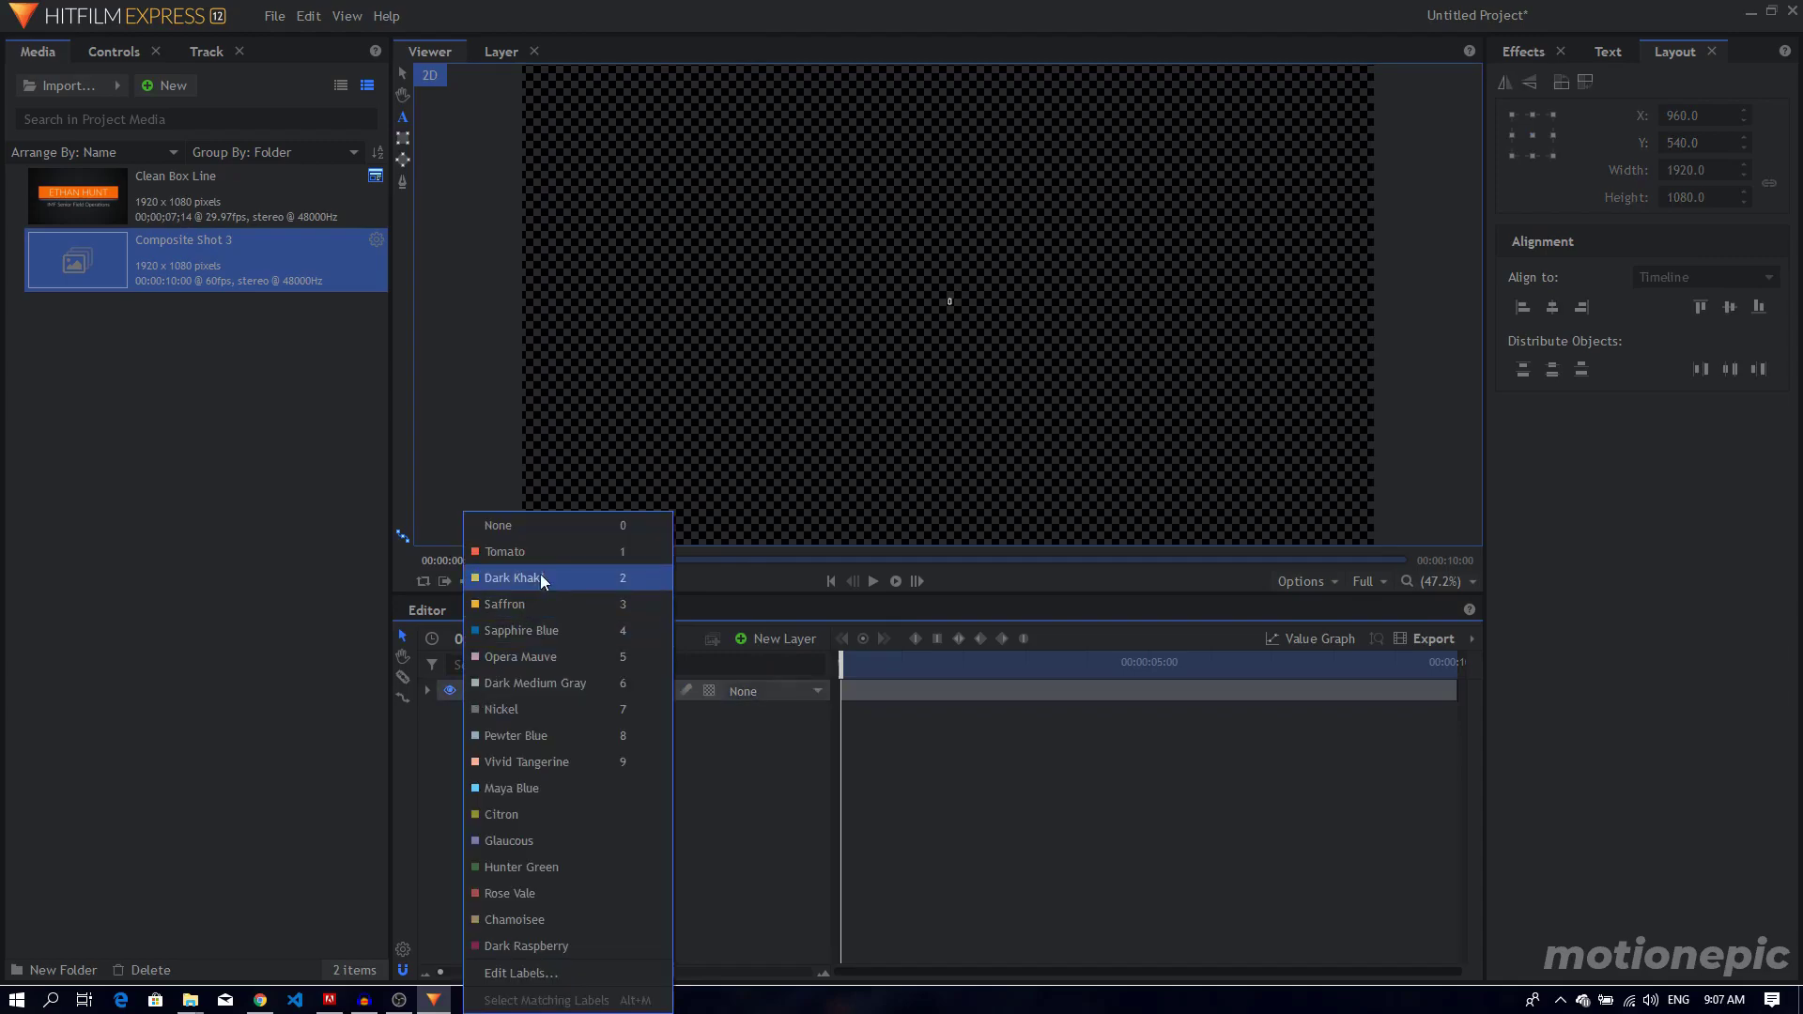
{"action": "left_click", "coordinate": [532, 815]}
Scrub through the composite shot's timeline, then return to the viewer's selection tool.
{"action": "left_click_drag", "start_coordinate": [863, 670], "coordinate": [795, 675]}
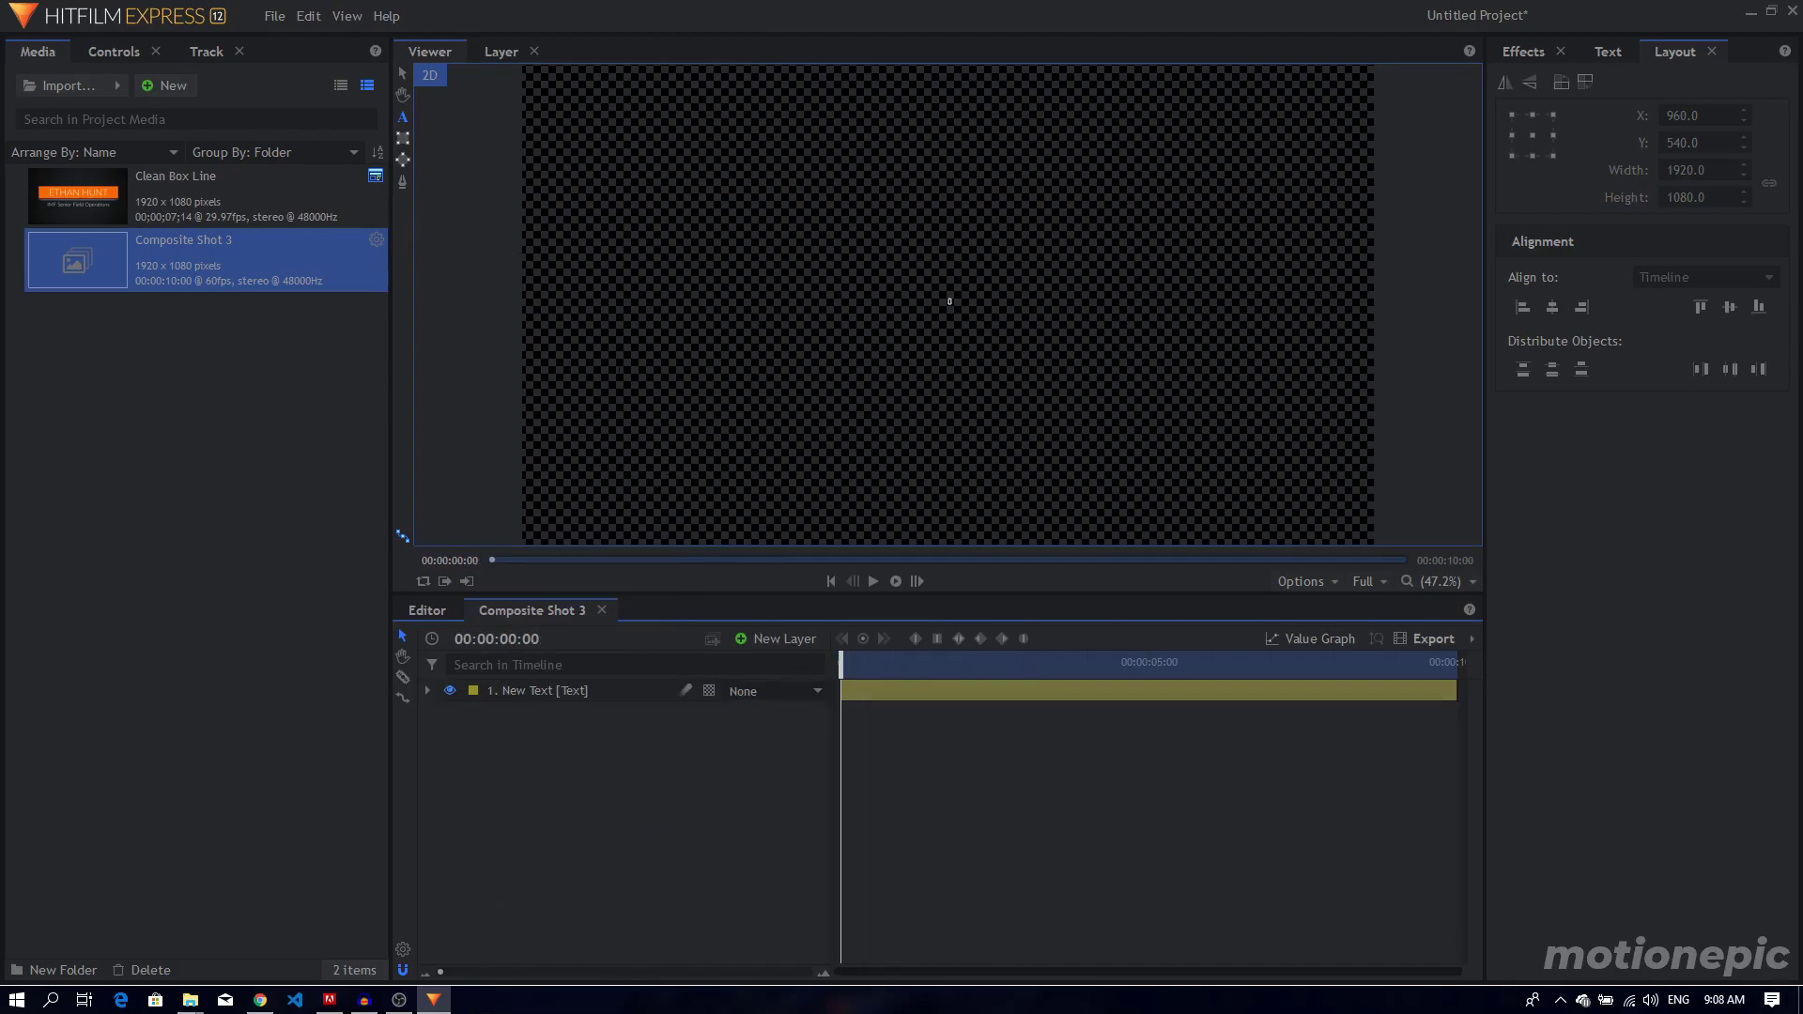
{"action": "scroll", "coordinate": [949, 302], "scroll_direction": "down", "scroll_amount": 1}
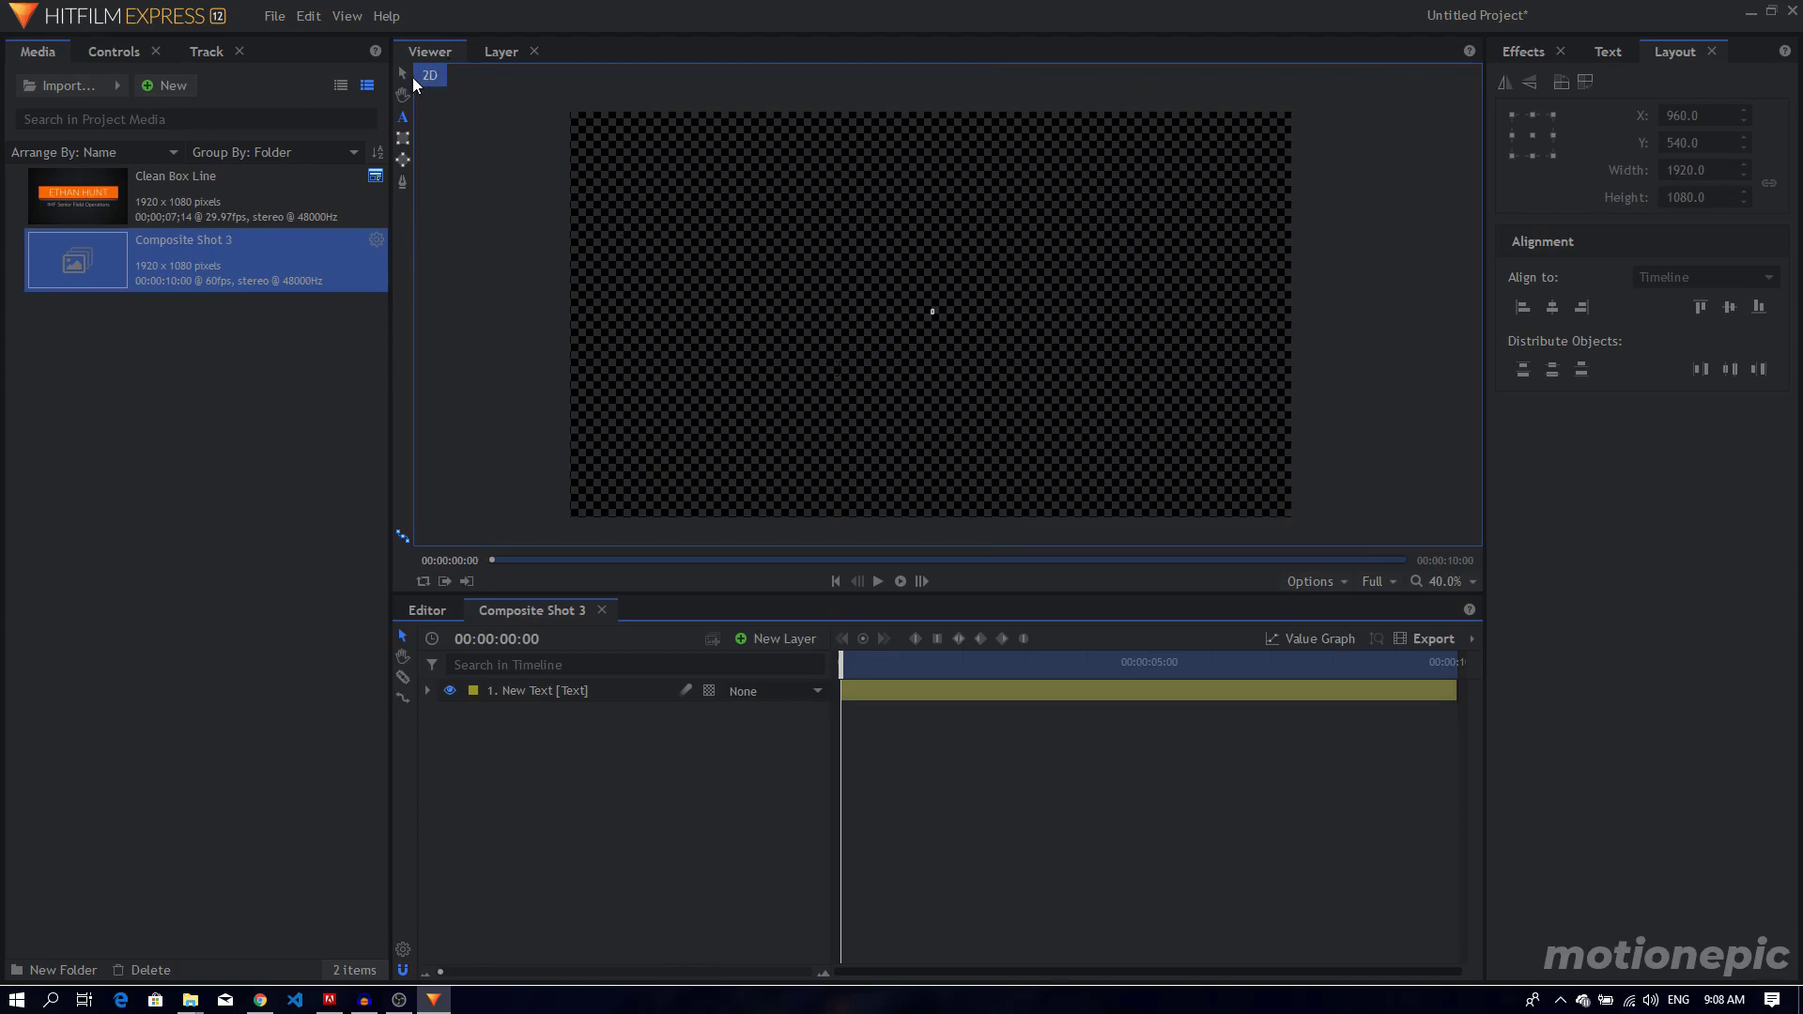
{"action": "left_click", "coordinate": [404, 76]}
Bring up FXhome's what's-new page in Chrome and scroll to the Version 12.0 release notes.
{"action": "key", "text": "alt+Tab"}
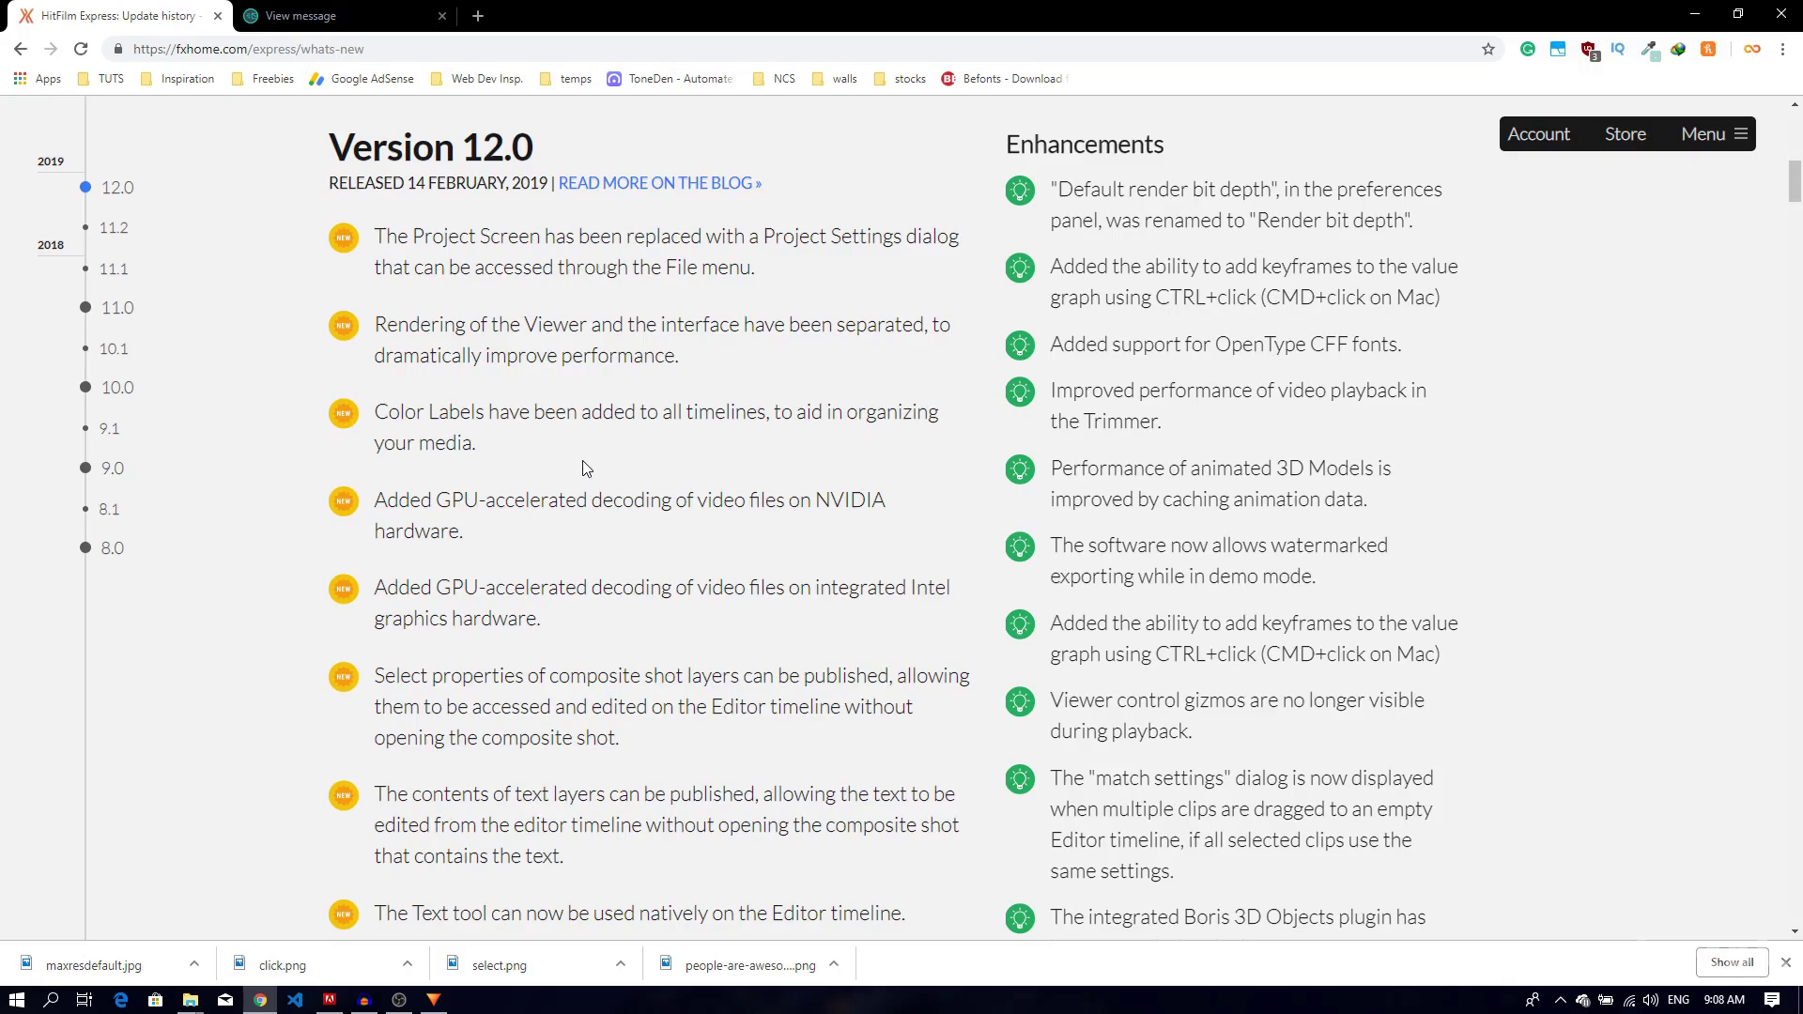
{"action": "key", "text": "alt+Tab"}
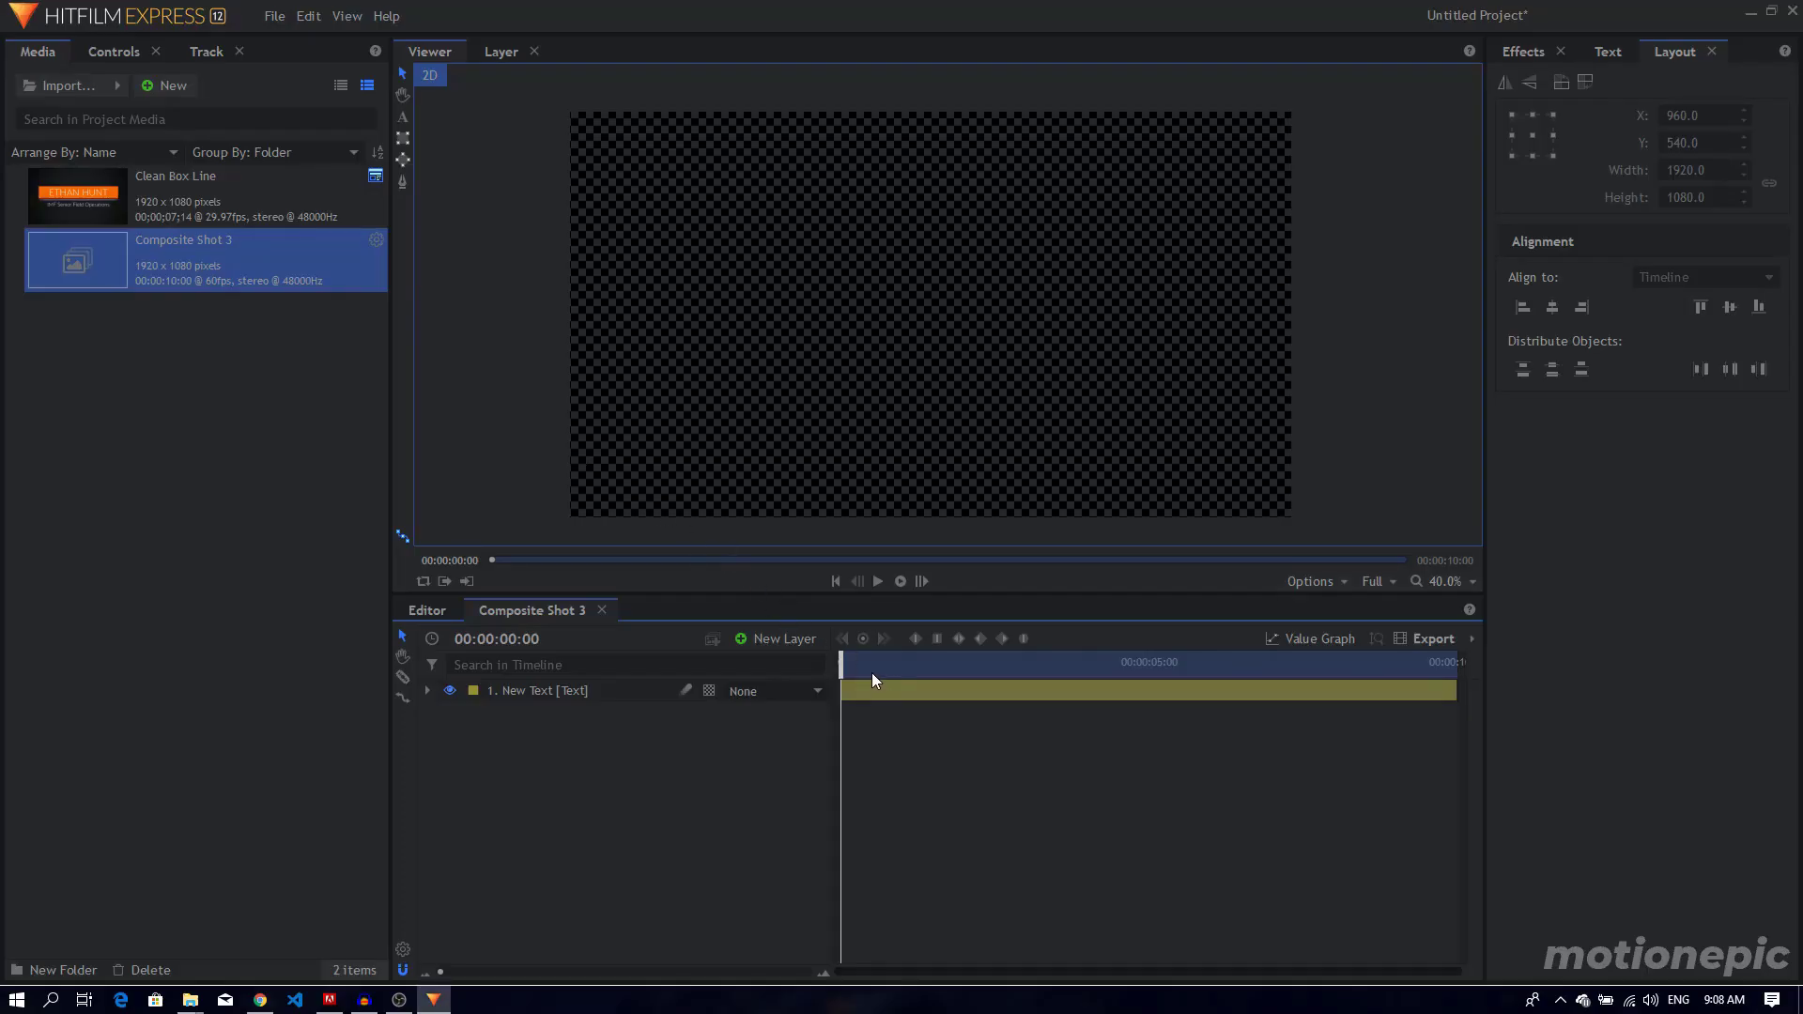
{"action": "key", "text": "alt+Tab"}
{"action": "scroll", "coordinate": [648, 672], "scroll_direction": "up", "scroll_amount": 2}
{"action": "scroll", "coordinate": [650, 676], "scroll_direction": "down", "scroll_amount": 1}
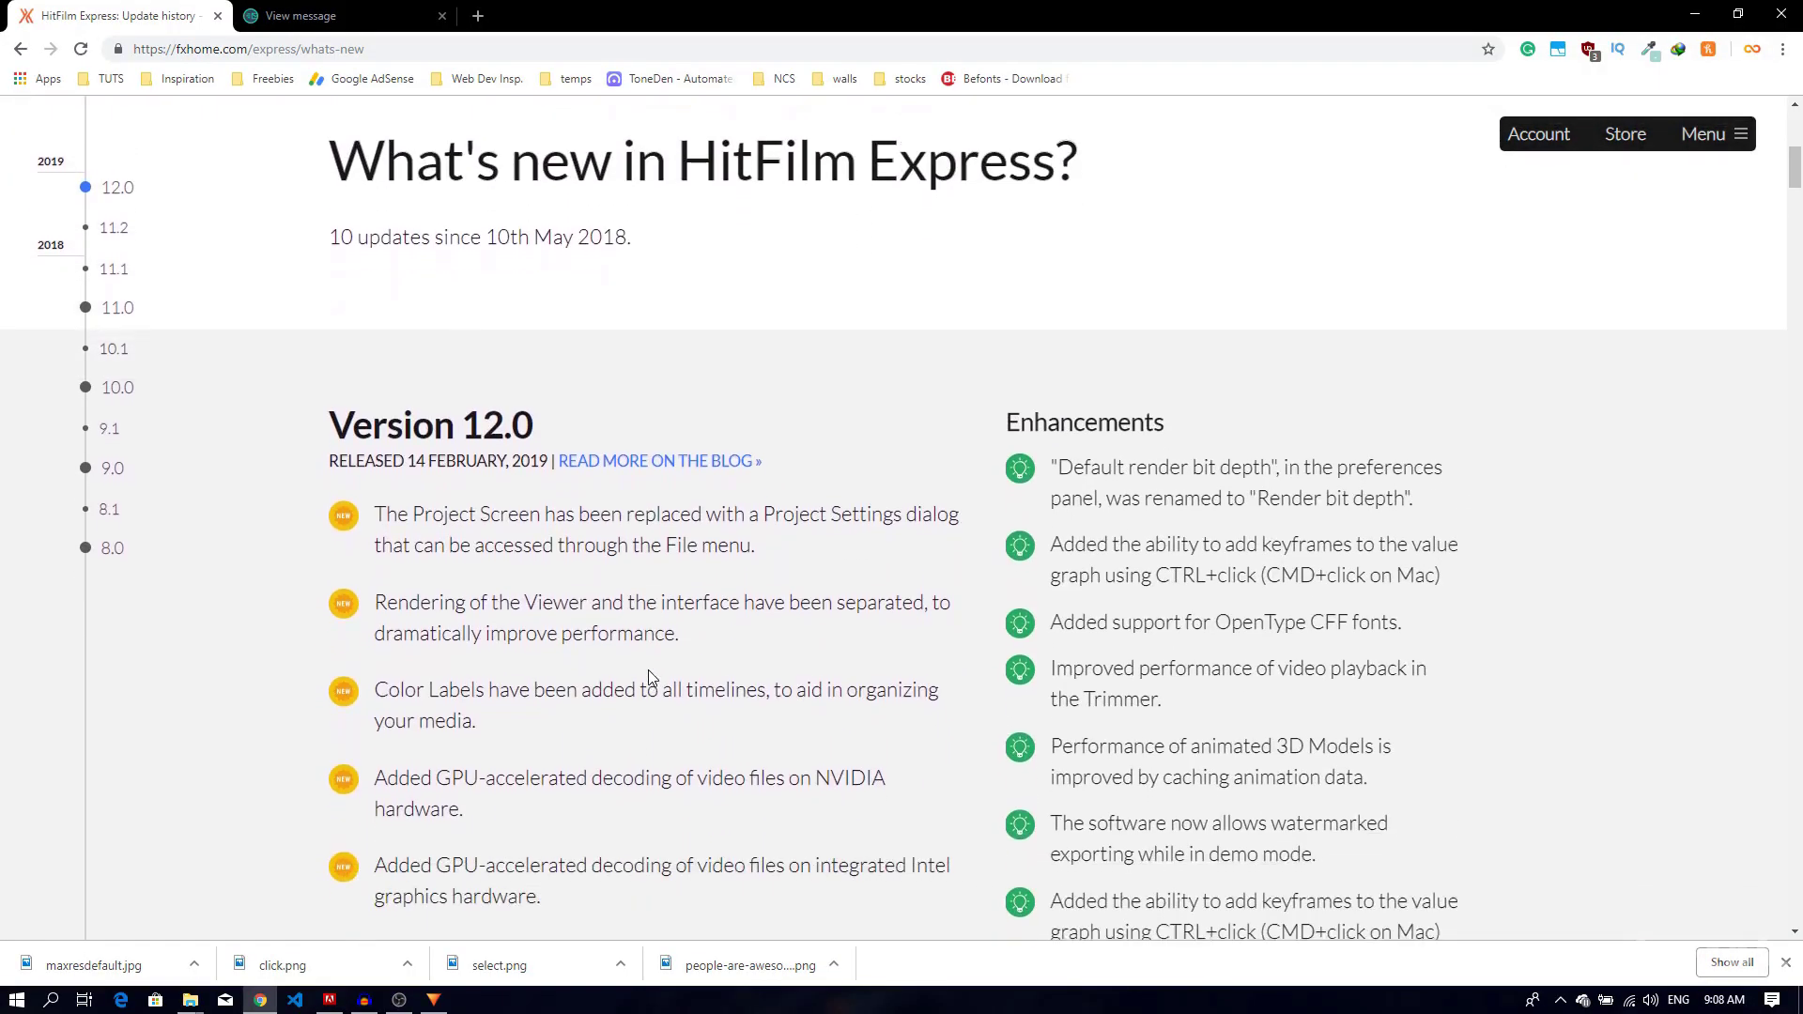
{"action": "scroll", "coordinate": [648, 674], "scroll_direction": "down", "scroll_amount": 1}
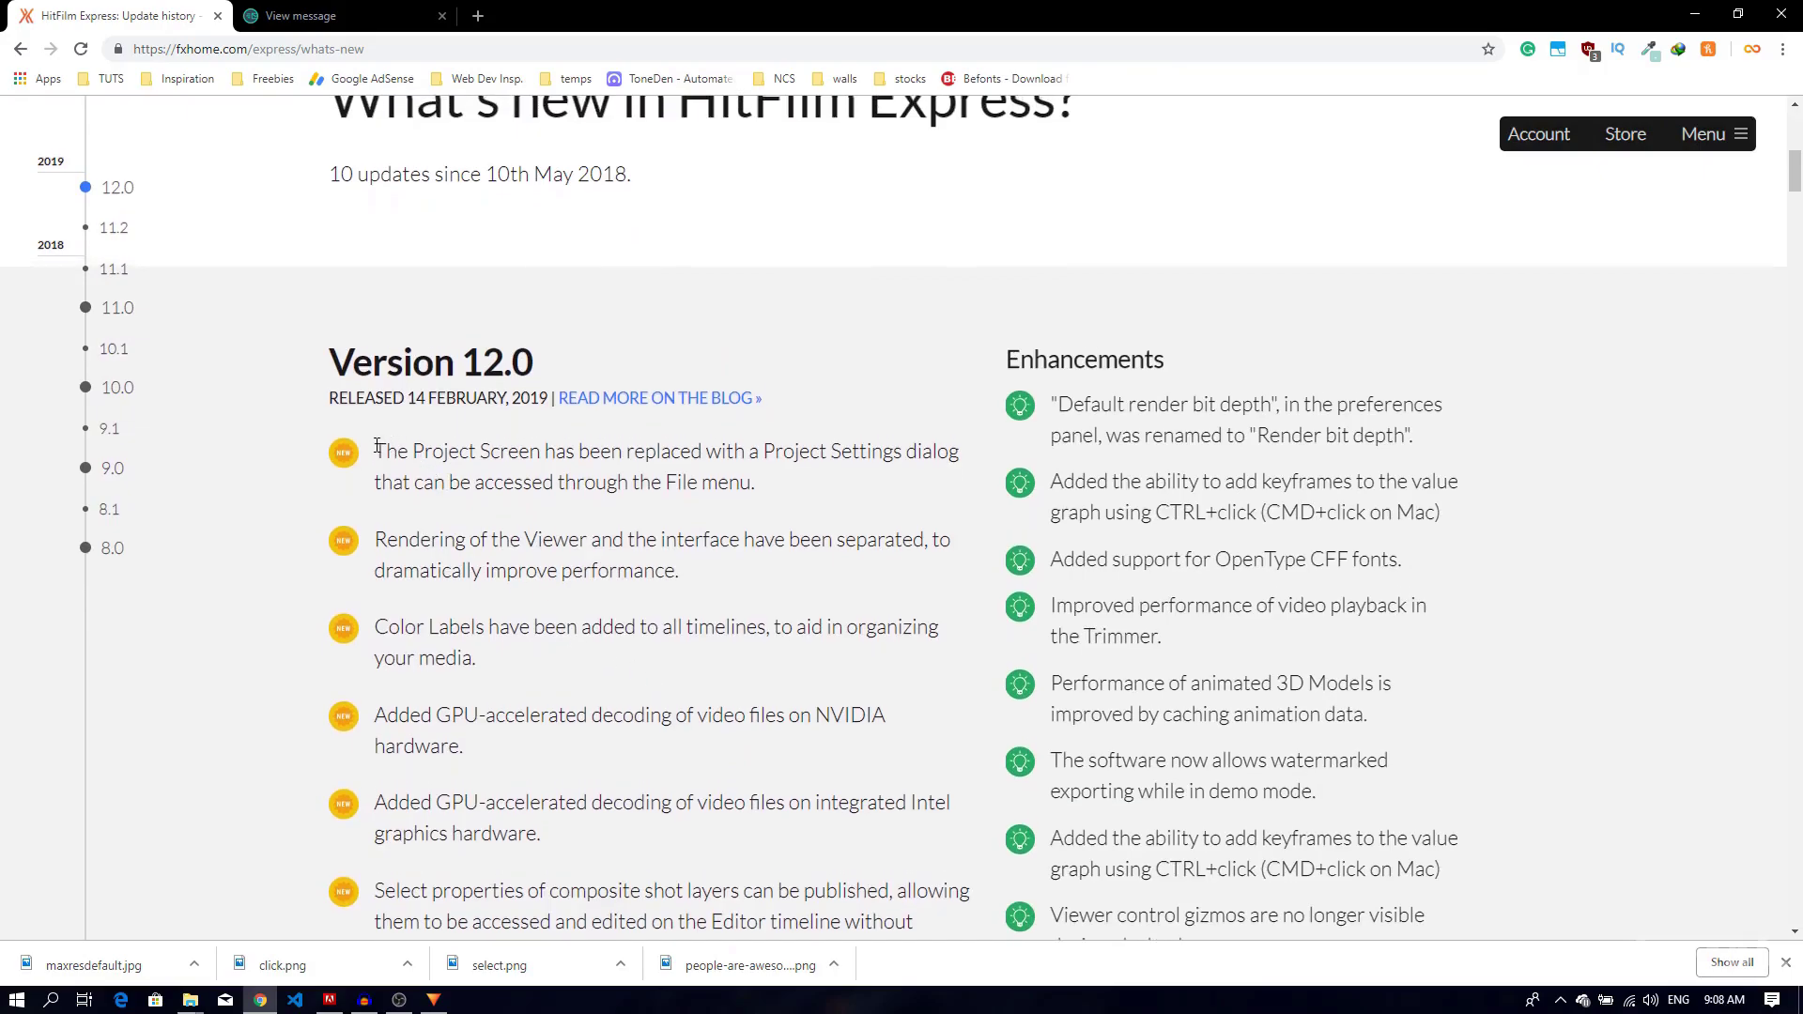
{"action": "left_click_drag", "start_coordinate": [376, 447], "coordinate": [478, 461]}
{"action": "left_click", "coordinate": [478, 461]}
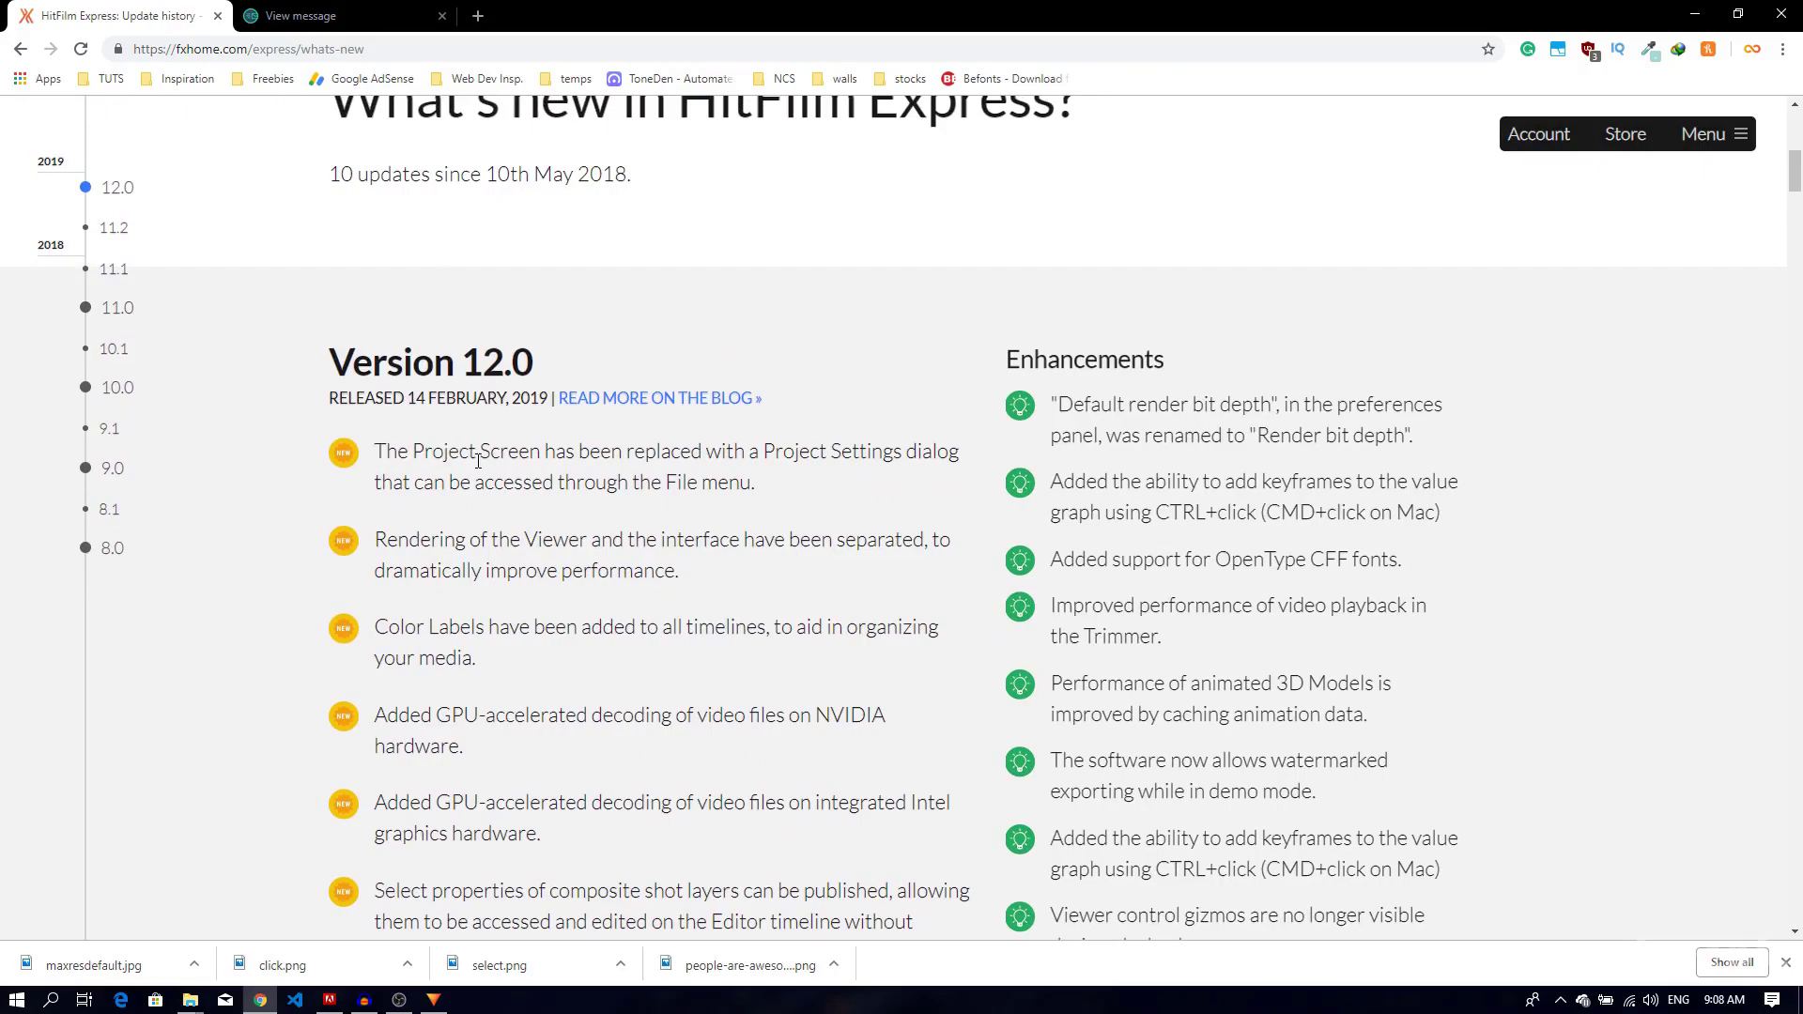